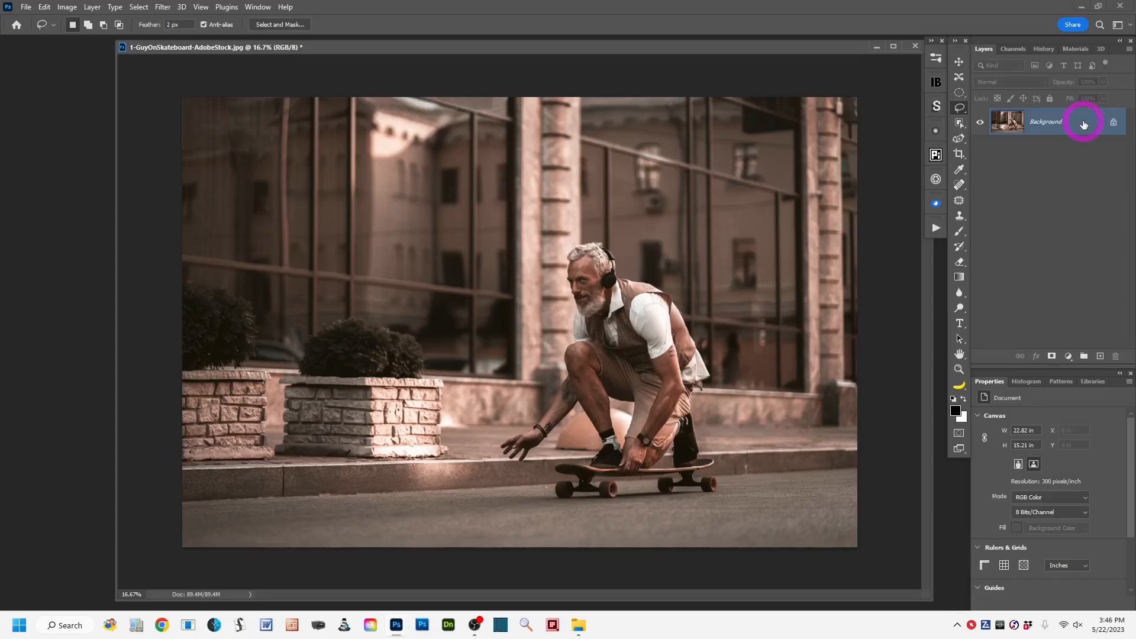
Duplicate the Background layer and select the skateboarder on the copy with Select Subject.
left_click_drag(1083, 124, 1101, 358)
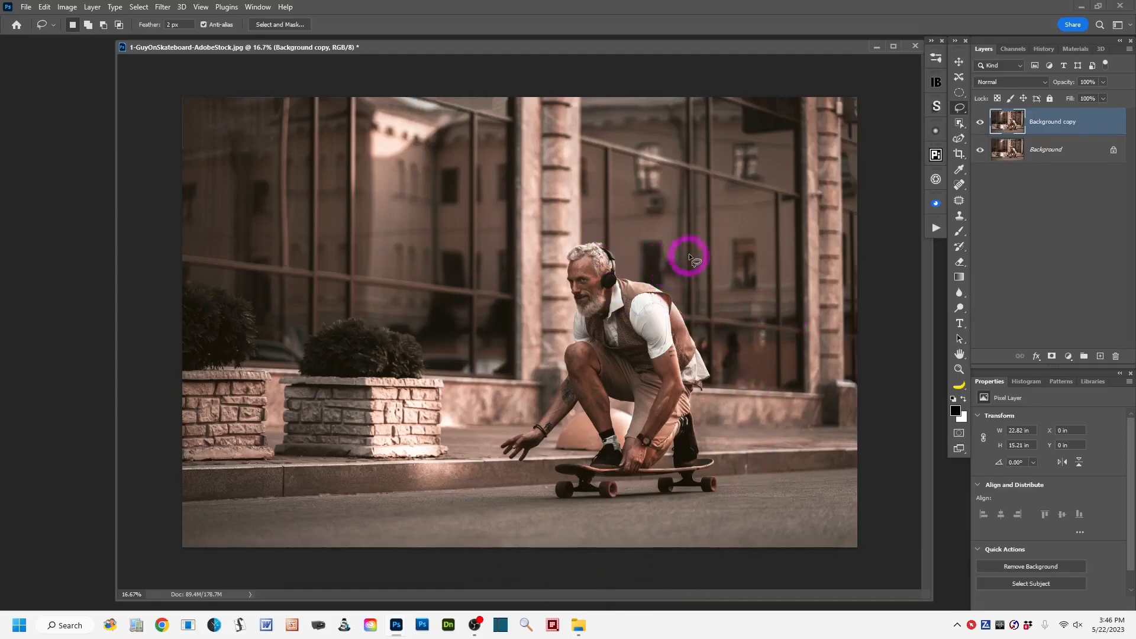
left_click(960, 125)
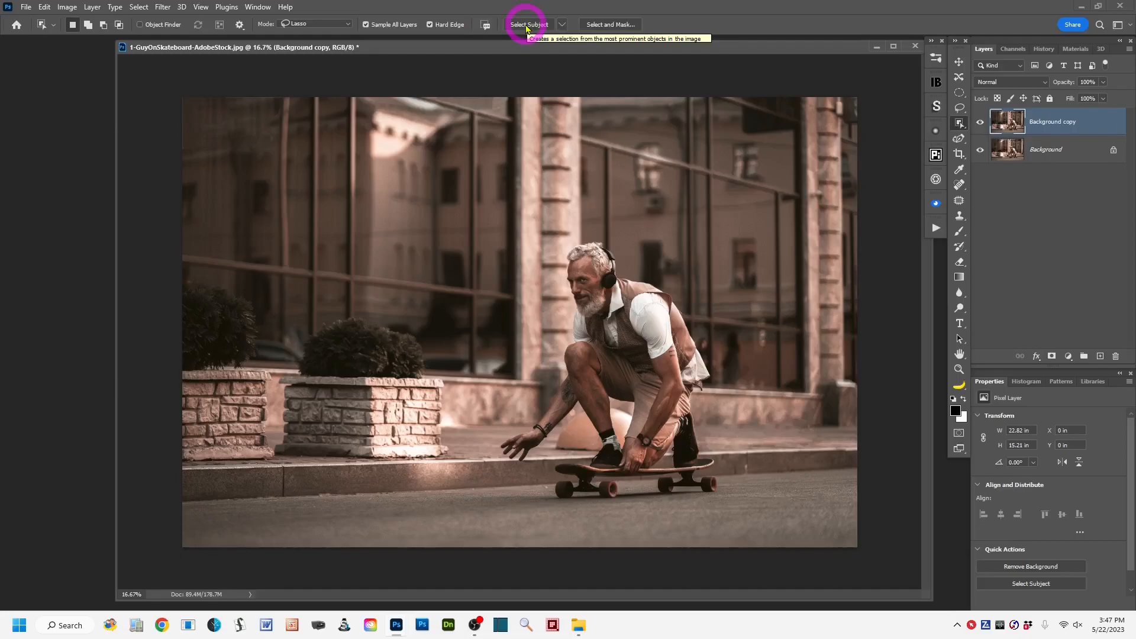
left_click(526, 26)
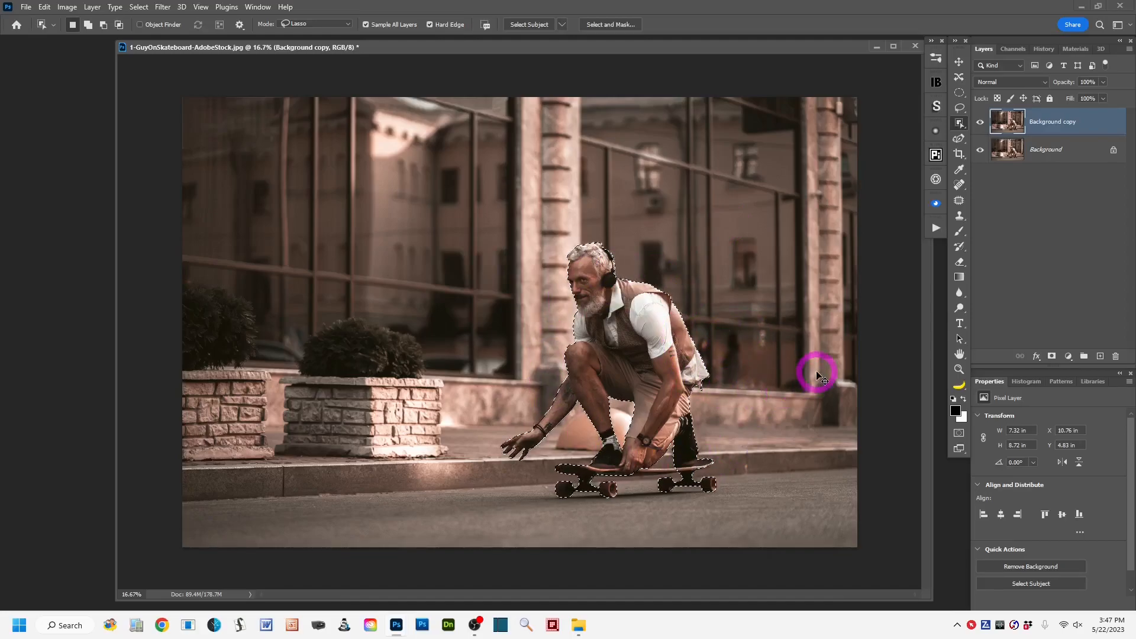
Refine the selection around the skateboard's underside and wheels with the Quick Selection tool, adding missed parts and subtracting the road.
scroll(817, 374, "up", 2)
left_click_drag(753, 363, 626, 272)
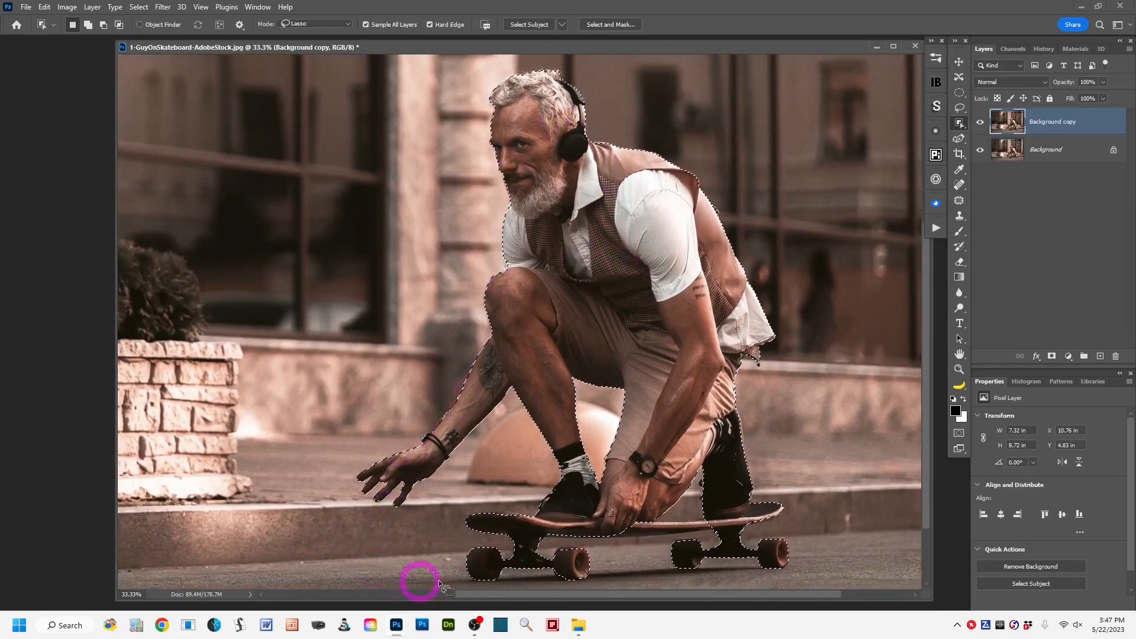
left_click(583, 562, "shift")
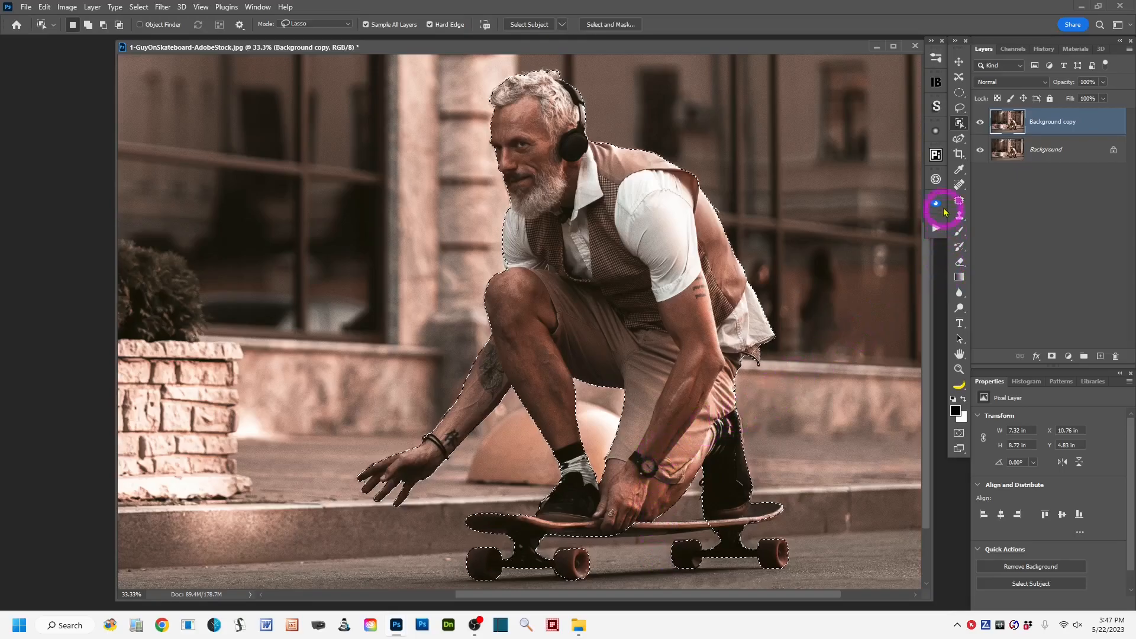
right_click(960, 123)
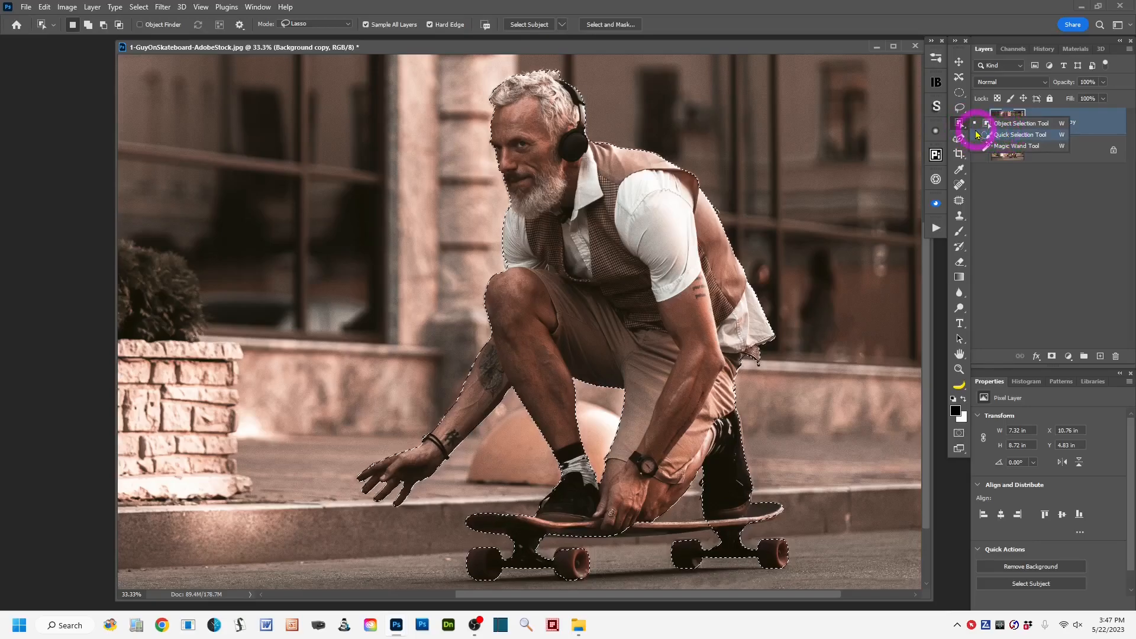
left_click(1009, 135)
mouse_move(675, 543)
left_mouse_down()
mouse_move(636, 527)
mouse_move(706, 524)
mouse_move(660, 533)
mouse_move(748, 560)
left_mouse_up()
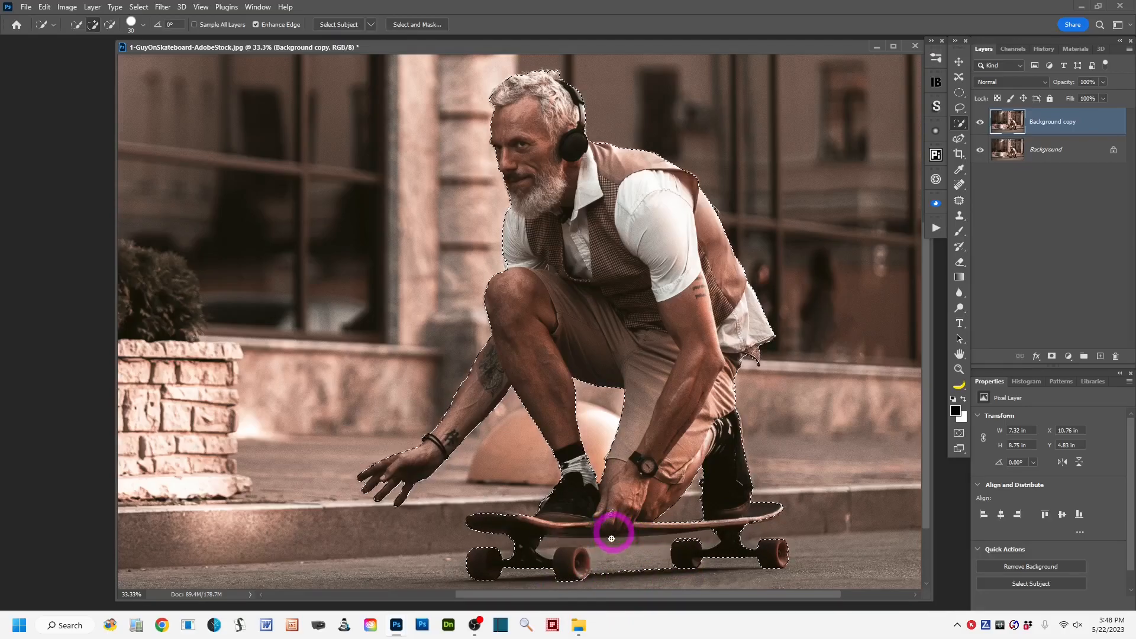
left_click_drag(610, 571, 606, 562, "alt")
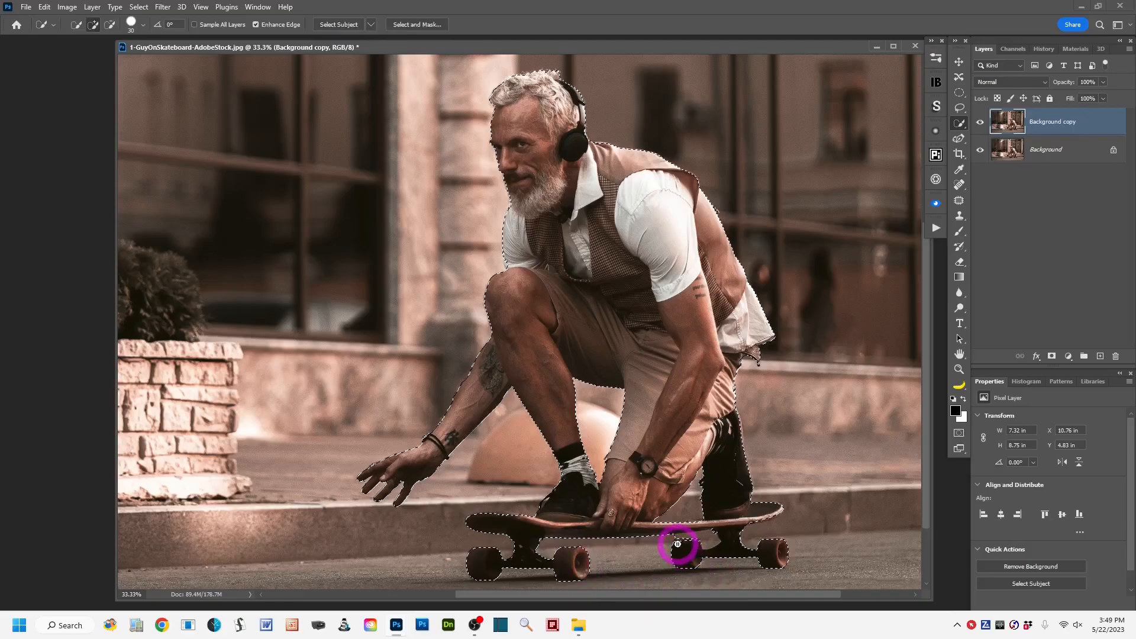
left_click(703, 540, "alt")
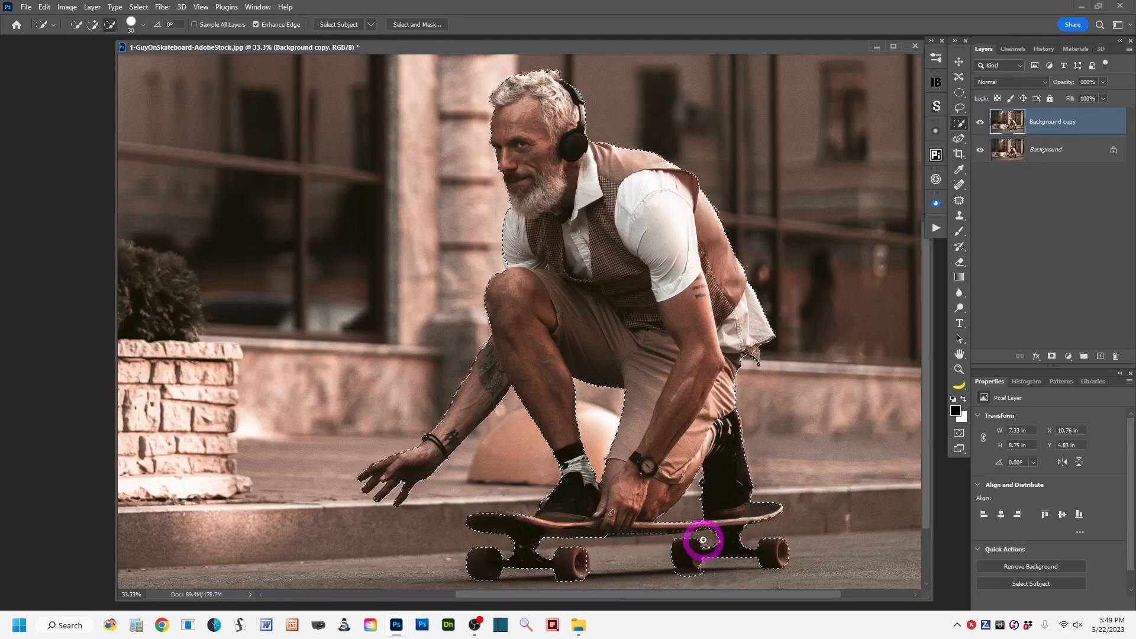
left_click_drag(725, 555, 752, 565)
key("alt")
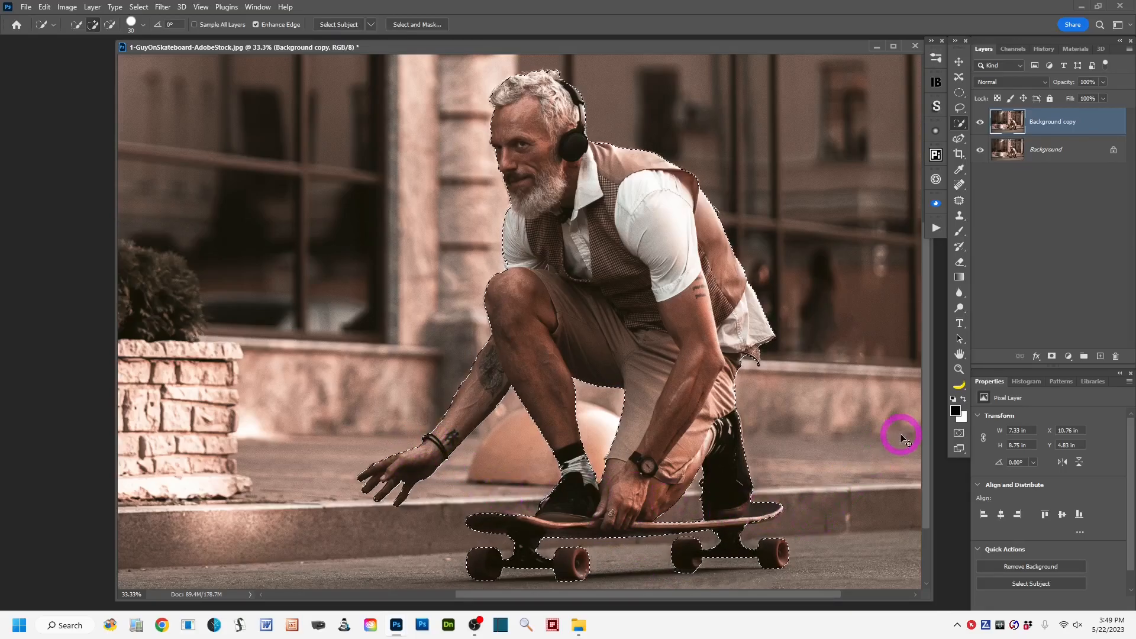
Copy the selected skateboarder to a new layer and check the cutout by briefly hiding both background layers.
key("ctrl+minus")
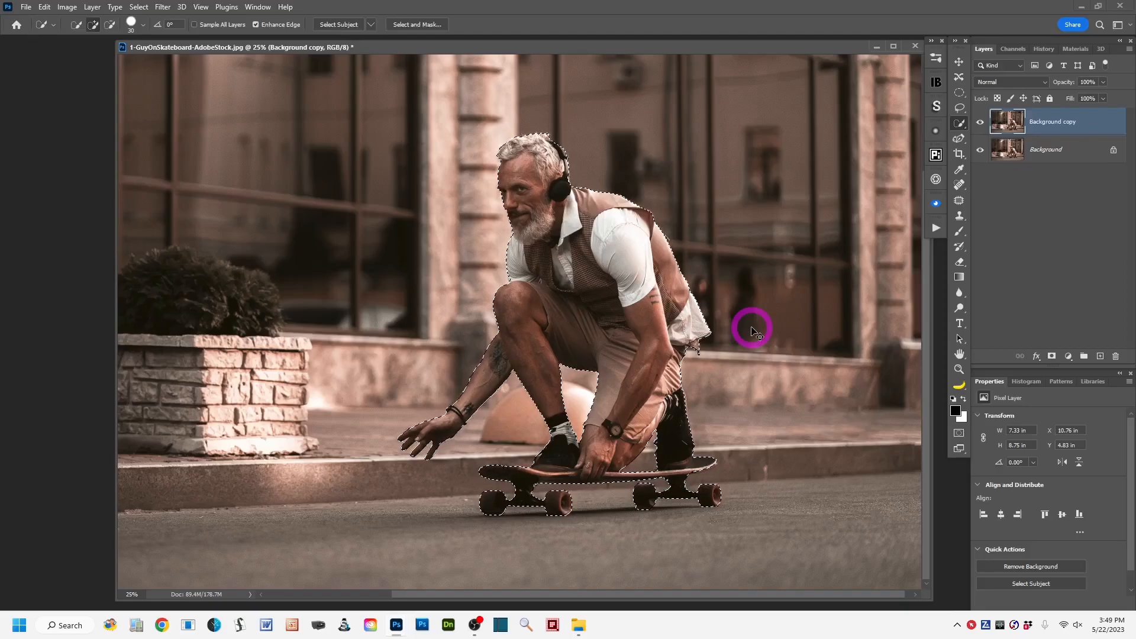
key("ctrl+j")
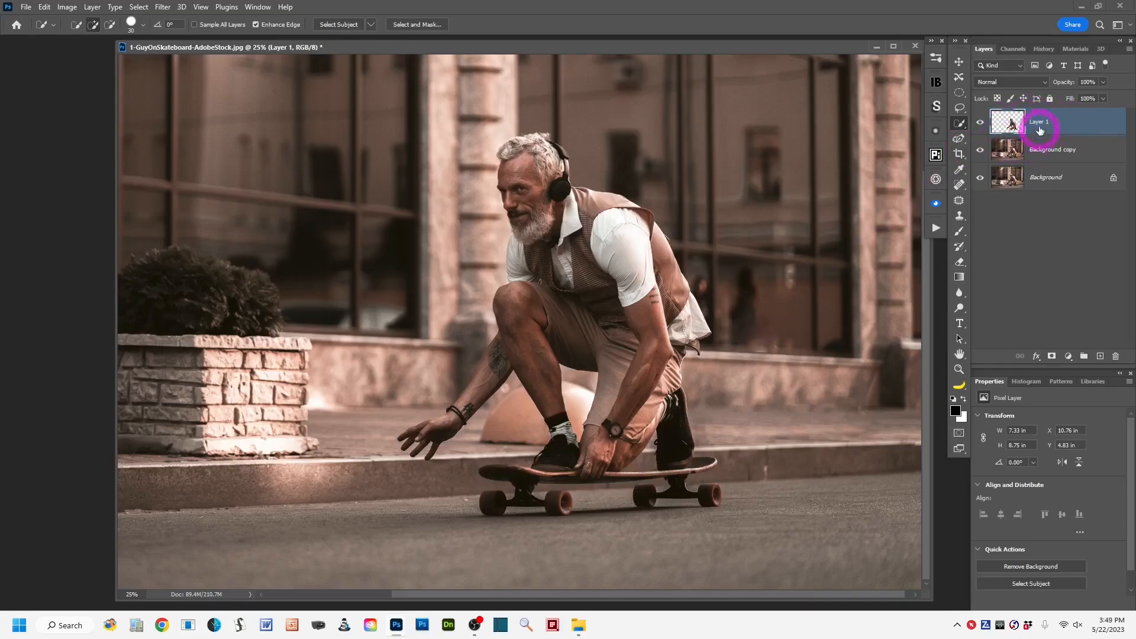
left_click(979, 149)
left_click(979, 176)
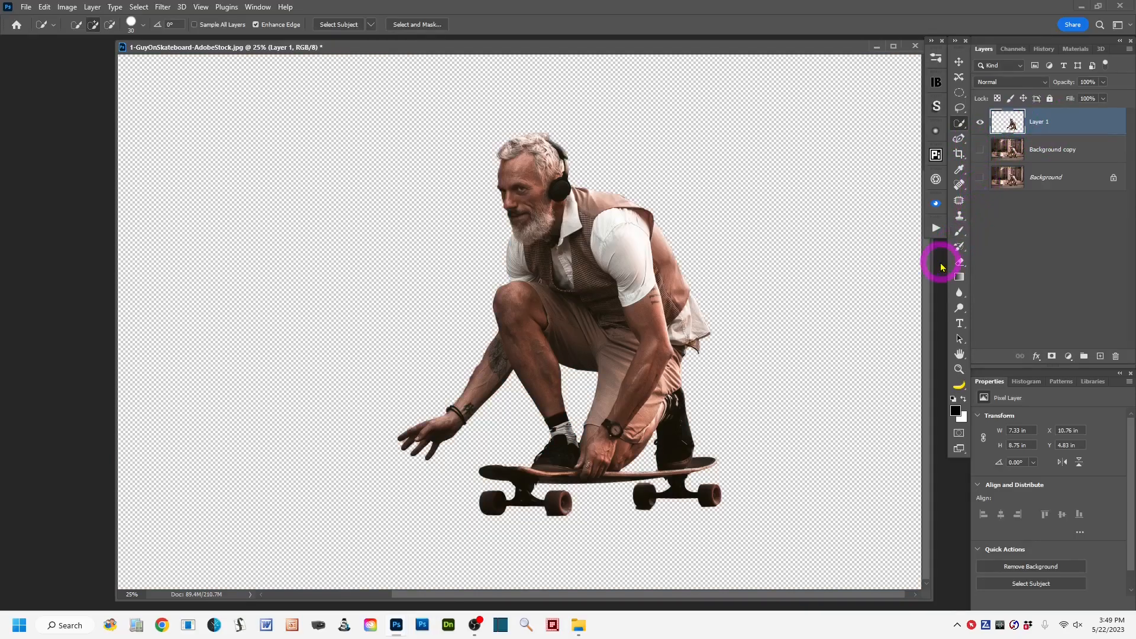
left_click_drag(978, 145, 978, 174)
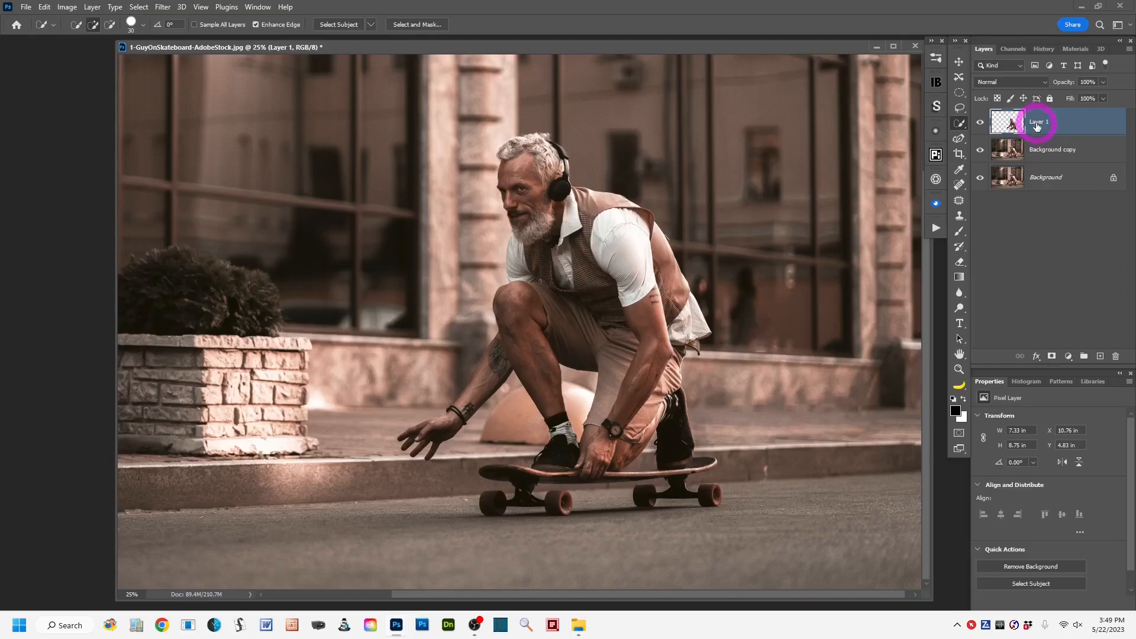
Rename the new cutout layer as Skateboarder.
double_click(1036, 123)
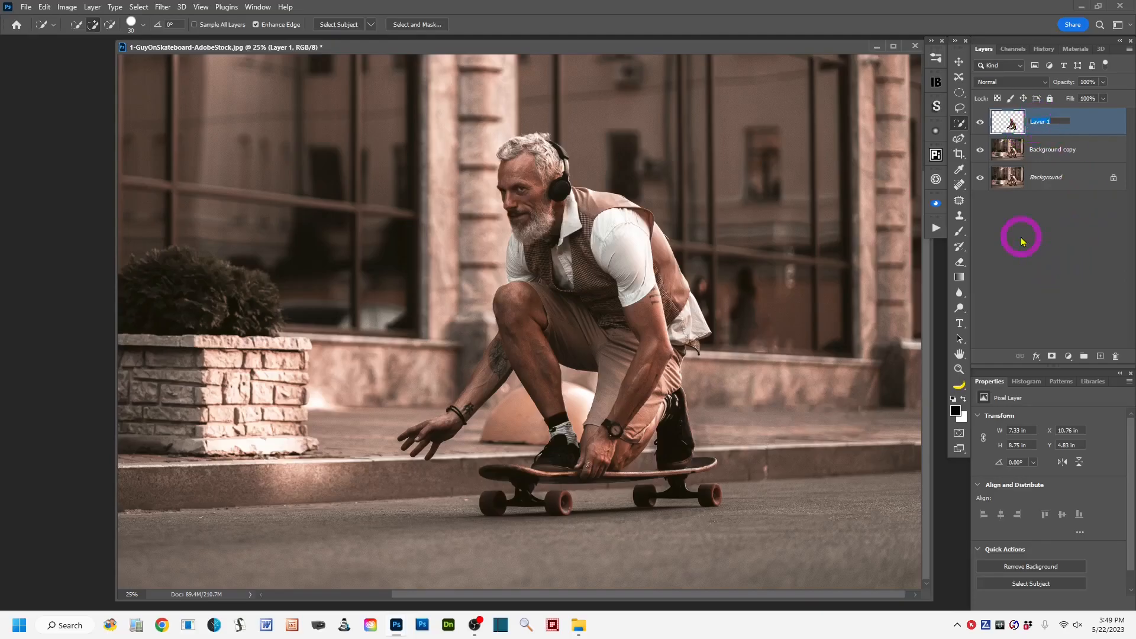
type("Skateboarder")
left_click(1102, 117)
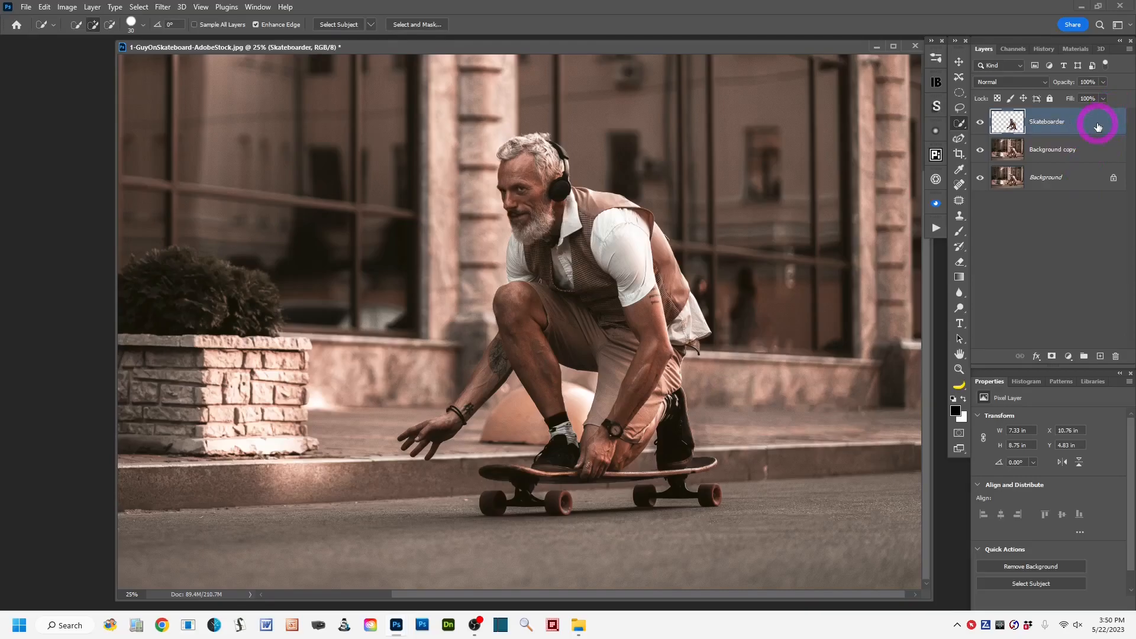
Set the Quick Selection tool group back to the Object Selection tool and activate the Lasso tool.
right_click(959, 123)
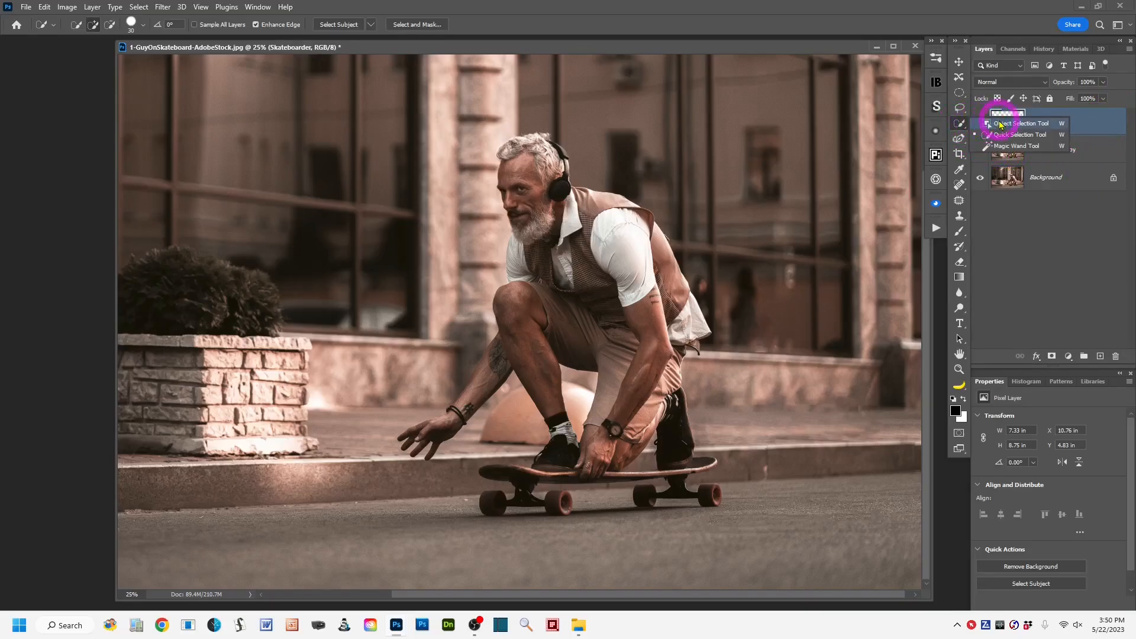
left_click(999, 124)
left_click(958, 108)
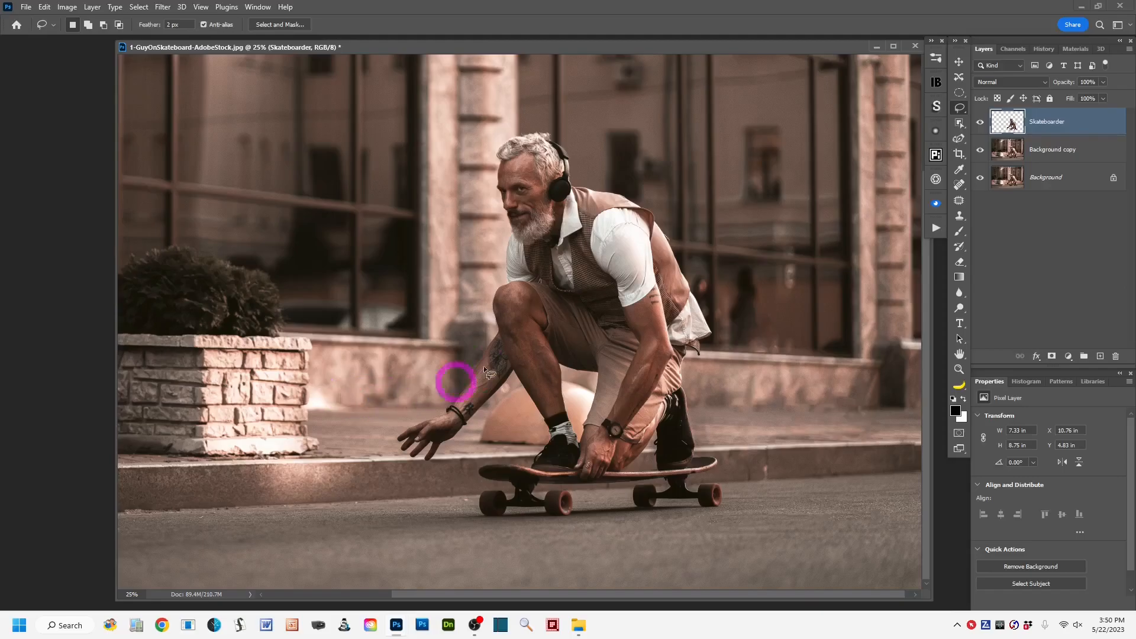
Hide the Skateboarder layer and load its outline as a selection on the Background copy layer.
key("ctrl+minus")
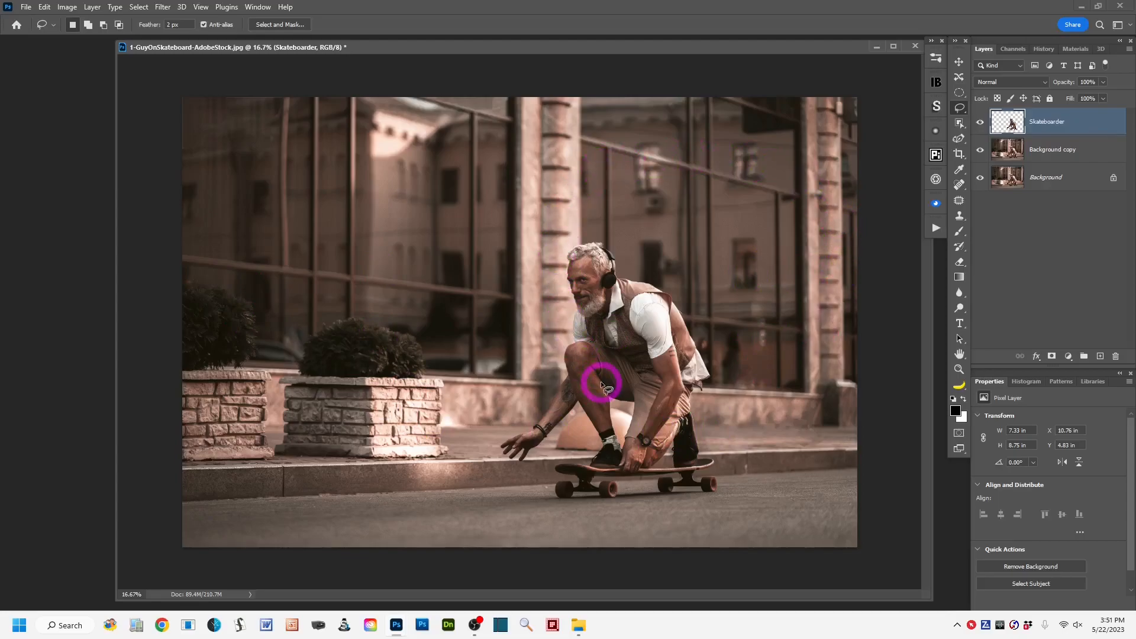
left_click(980, 123)
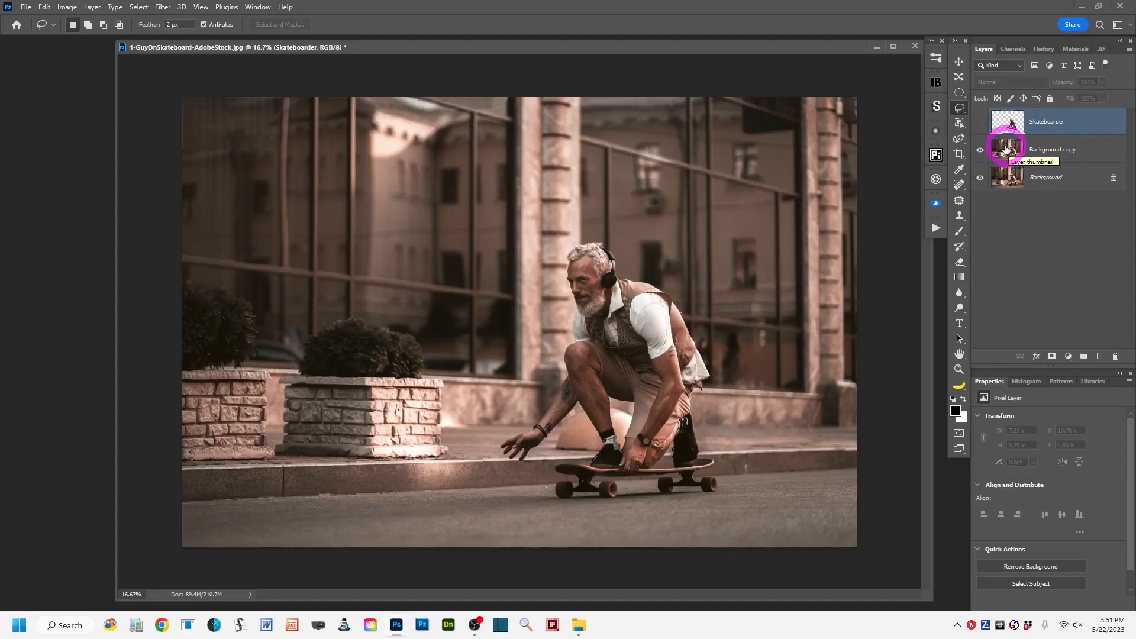
left_click(1051, 153)
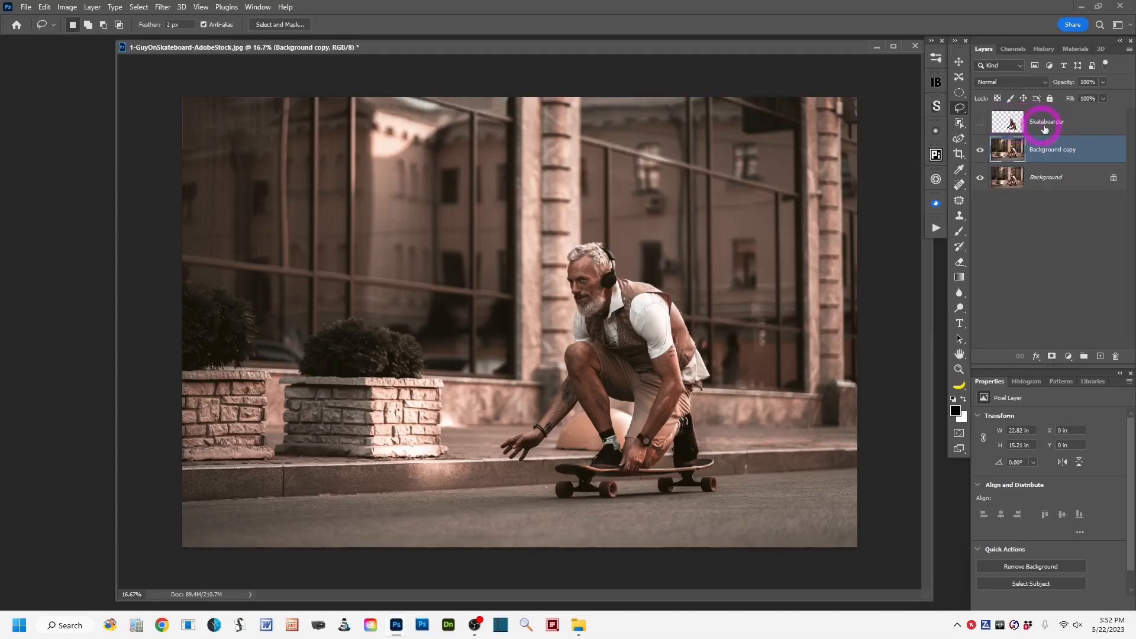
left_click(1010, 126, "ctrl")
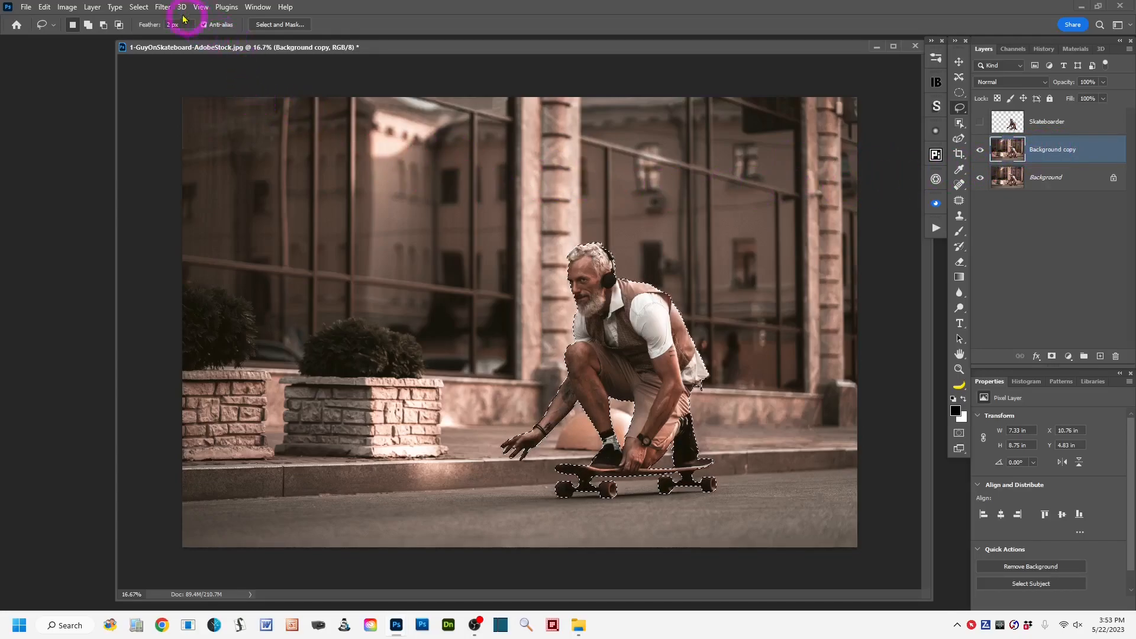
Expand the skateboarder-shaped selection by 5 pixels.
left_click(139, 9)
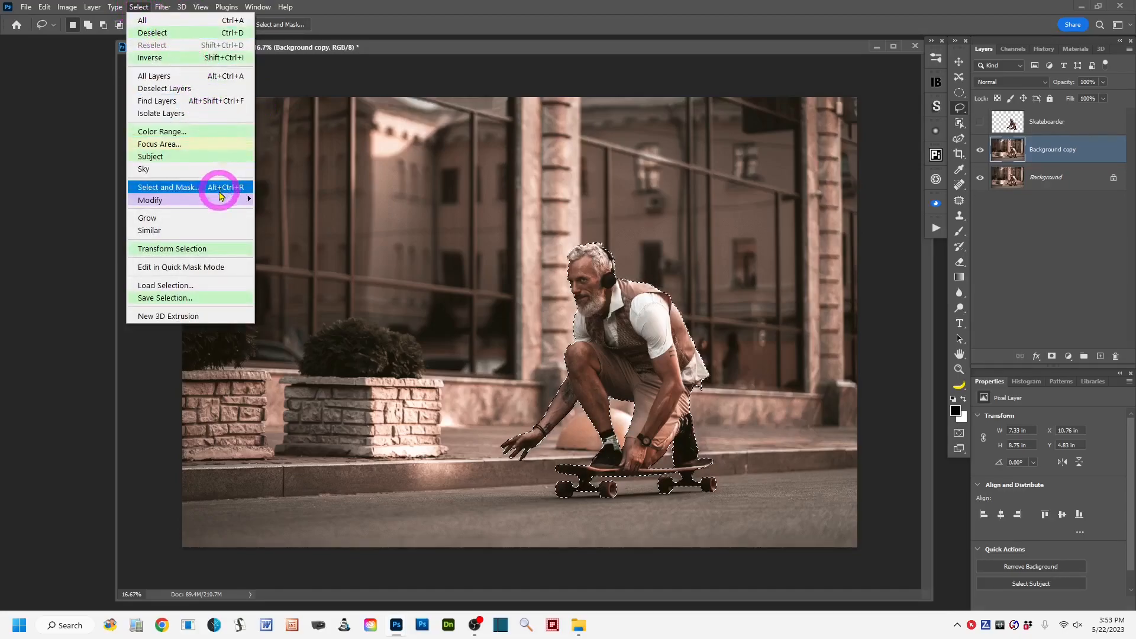
mouse_move(221, 200)
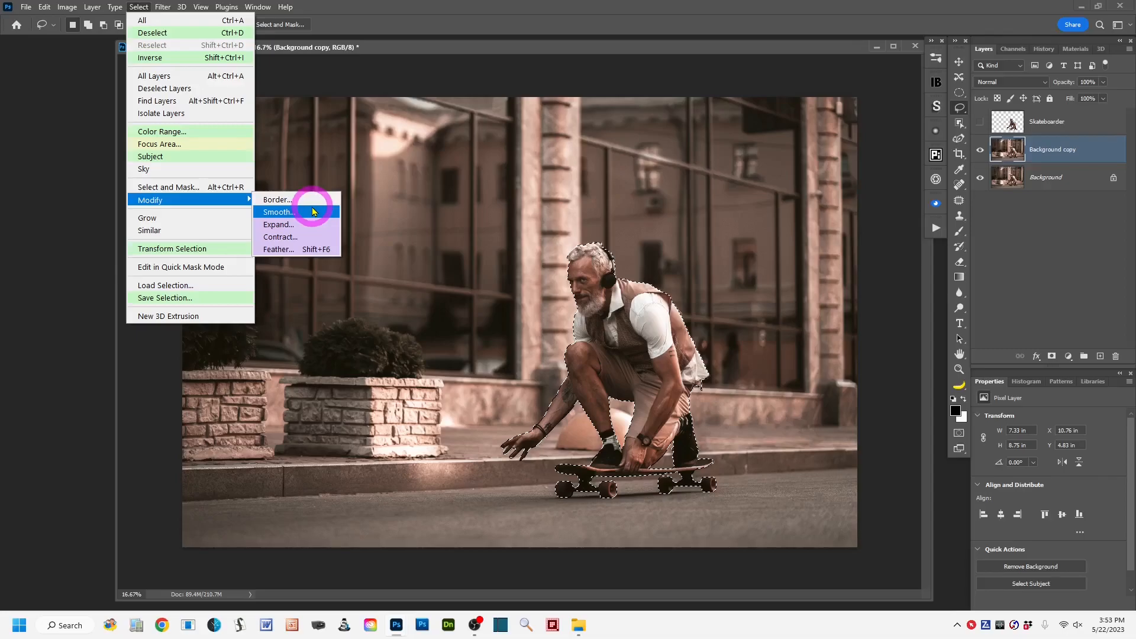
left_click(314, 227)
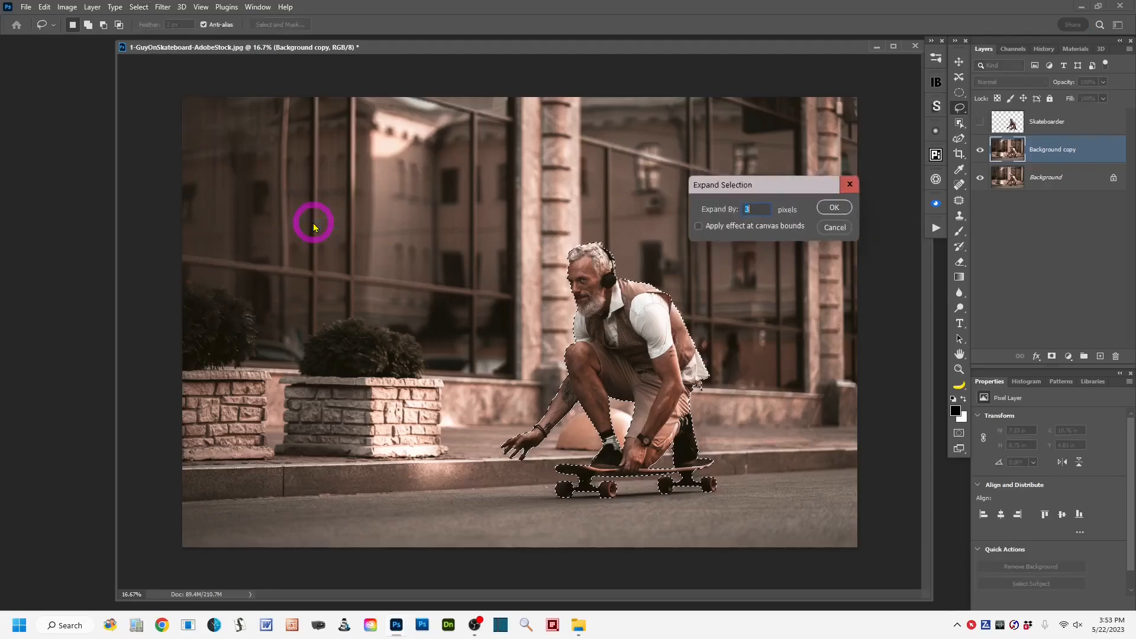
left_click_drag(777, 190, 743, 157)
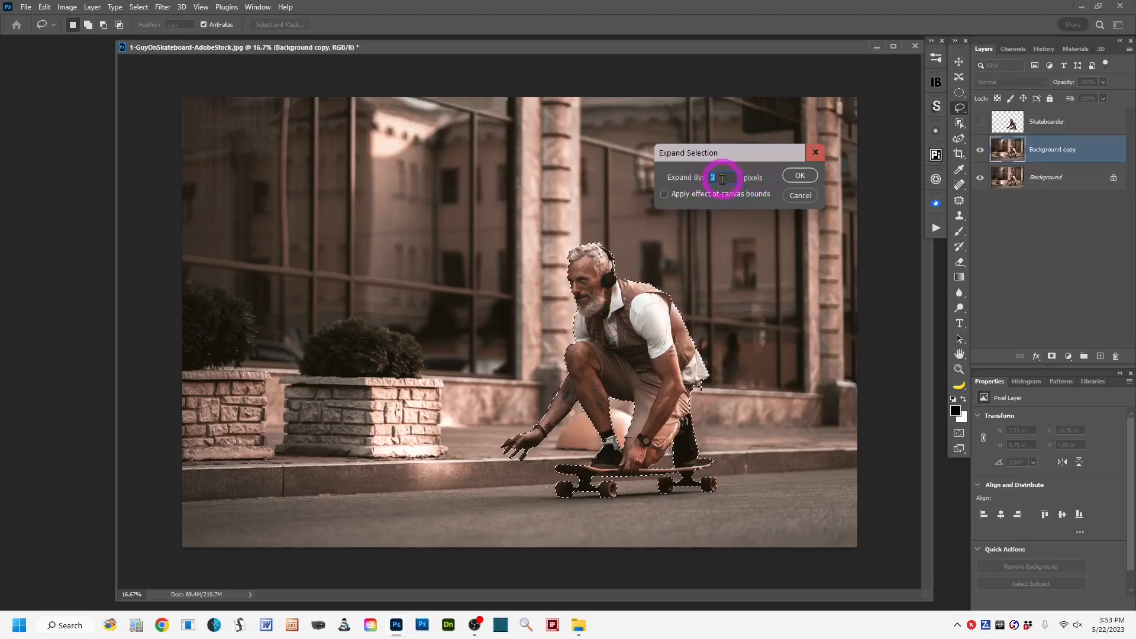
left_click_drag(723, 178, 702, 180)
type("5")
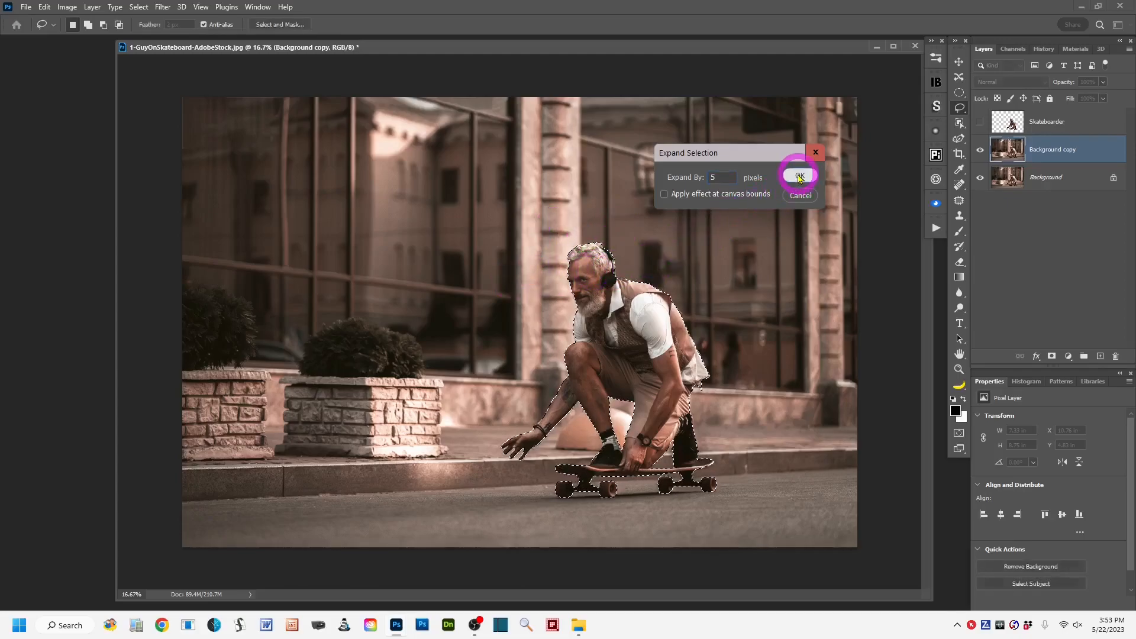
left_click(800, 177)
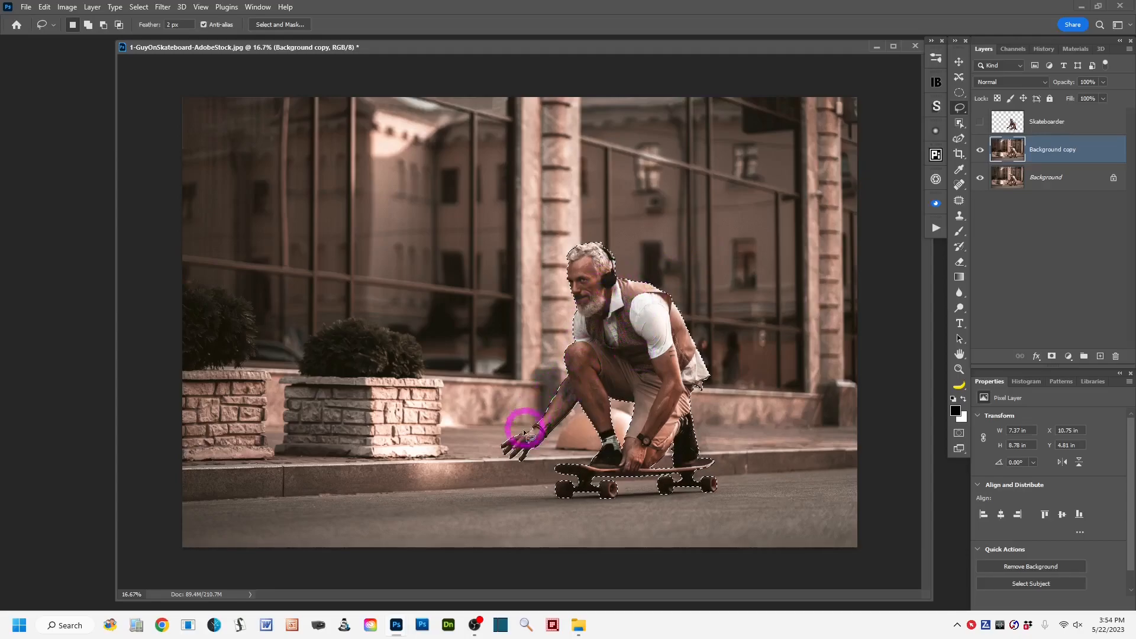
Apply Content-Aware Fill to the selection, excluding the planters, windows and road on the image's left from sampling and outputting to a duplicate layer.
right_click(636, 350)
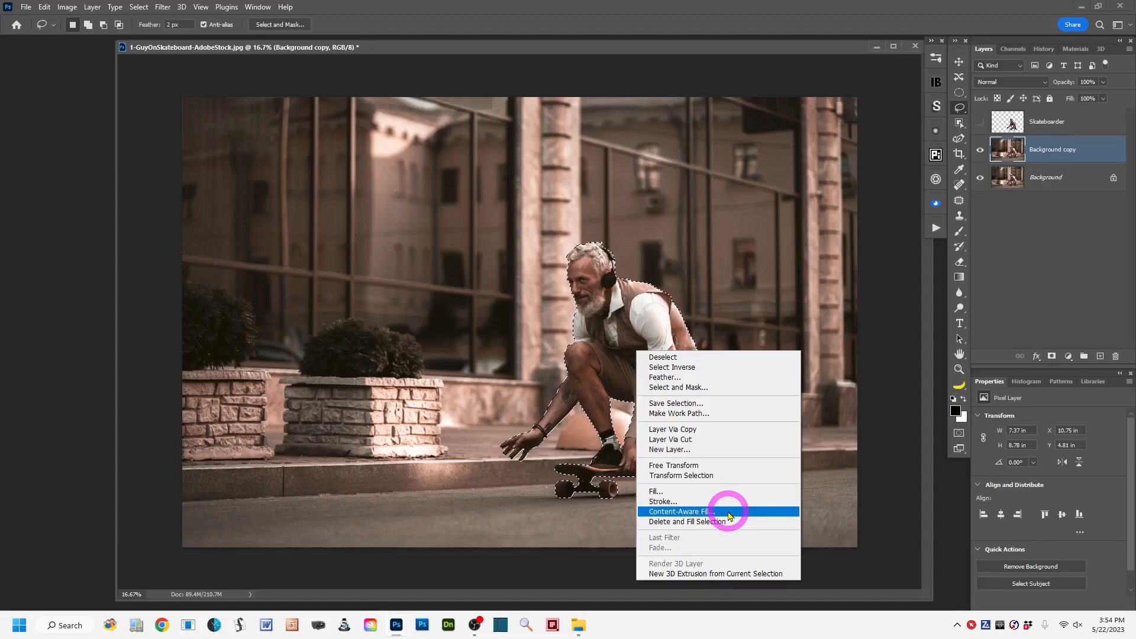
left_click(730, 512)
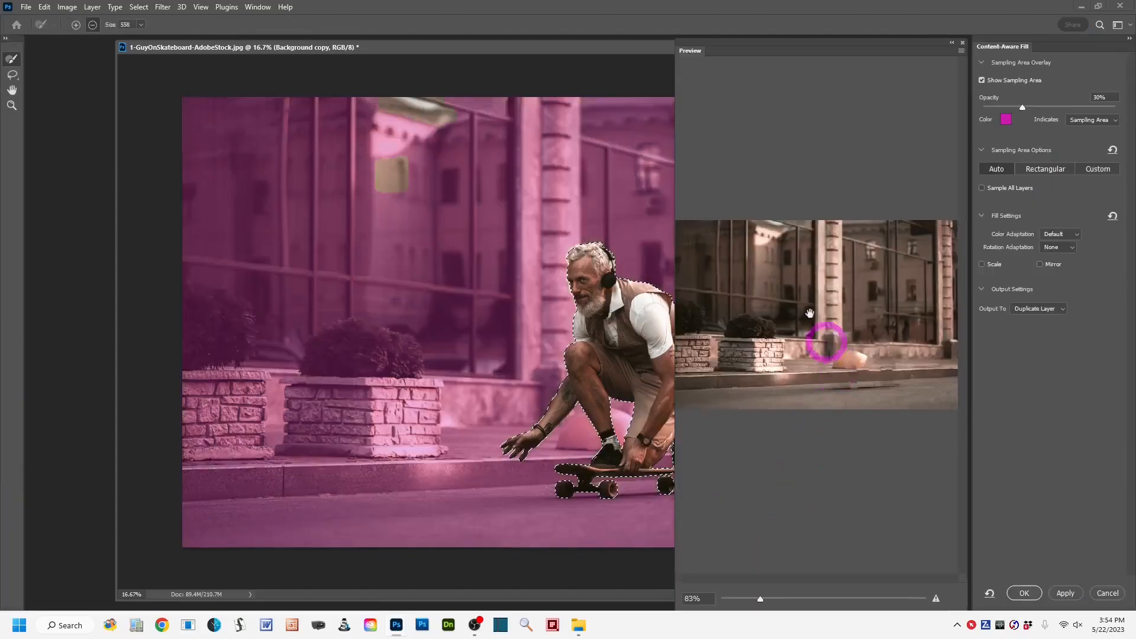
mouse_move(389, 52)
left_mouse_down()
mouse_move(380, 43)
mouse_move(255, 62)
left_mouse_up()
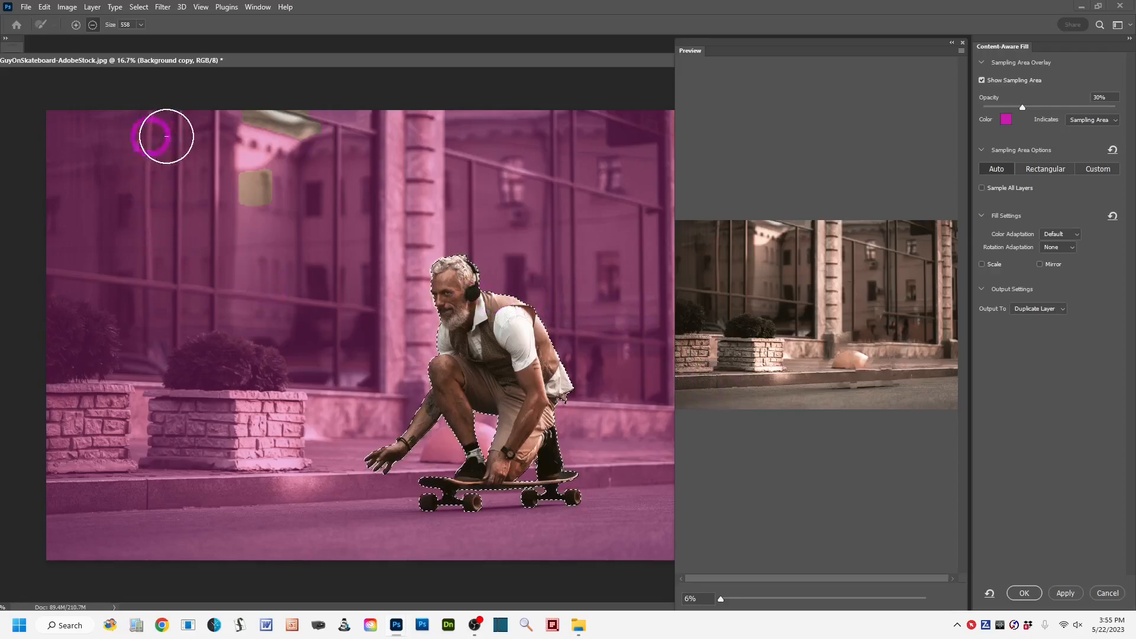
mouse_move(231, 117)
left_mouse_down()
mouse_move(263, 358)
mouse_move(264, 472)
mouse_move(290, 260)
mouse_move(284, 200)
mouse_move(248, 488)
mouse_move(248, 185)
mouse_move(220, 449)
mouse_move(221, 323)
mouse_move(276, 290)
left_mouse_up()
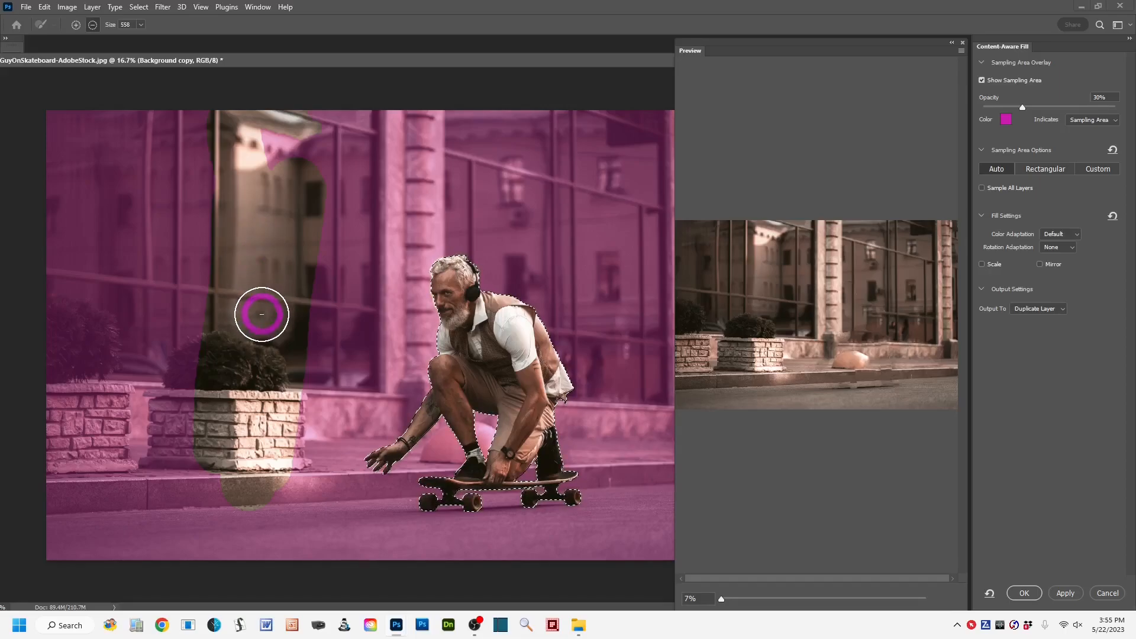
mouse_move(266, 506)
left_mouse_down()
mouse_move(255, 410)
mouse_move(230, 571)
mouse_move(241, 353)
mouse_move(226, 523)
mouse_move(210, 321)
mouse_move(198, 543)
mouse_move(198, 316)
mouse_move(187, 546)
mouse_move(190, 176)
mouse_move(193, 364)
mouse_move(206, 81)
mouse_move(180, 289)
mouse_move(174, 119)
mouse_move(137, 159)
mouse_move(119, 221)
mouse_move(79, 107)
mouse_move(94, 121)
mouse_move(67, 123)
mouse_move(68, 180)
mouse_move(17, 199)
mouse_move(48, 243)
mouse_move(114, 193)
mouse_move(51, 351)
mouse_move(19, 536)
mouse_move(37, 484)
mouse_move(45, 284)
mouse_move(46, 535)
mouse_move(67, 386)
mouse_move(90, 427)
mouse_move(95, 298)
mouse_move(97, 330)
mouse_move(122, 263)
mouse_move(130, 538)
mouse_move(116, 493)
mouse_move(166, 552)
mouse_move(78, 563)
mouse_move(115, 541)
mouse_move(148, 418)
left_mouse_up()
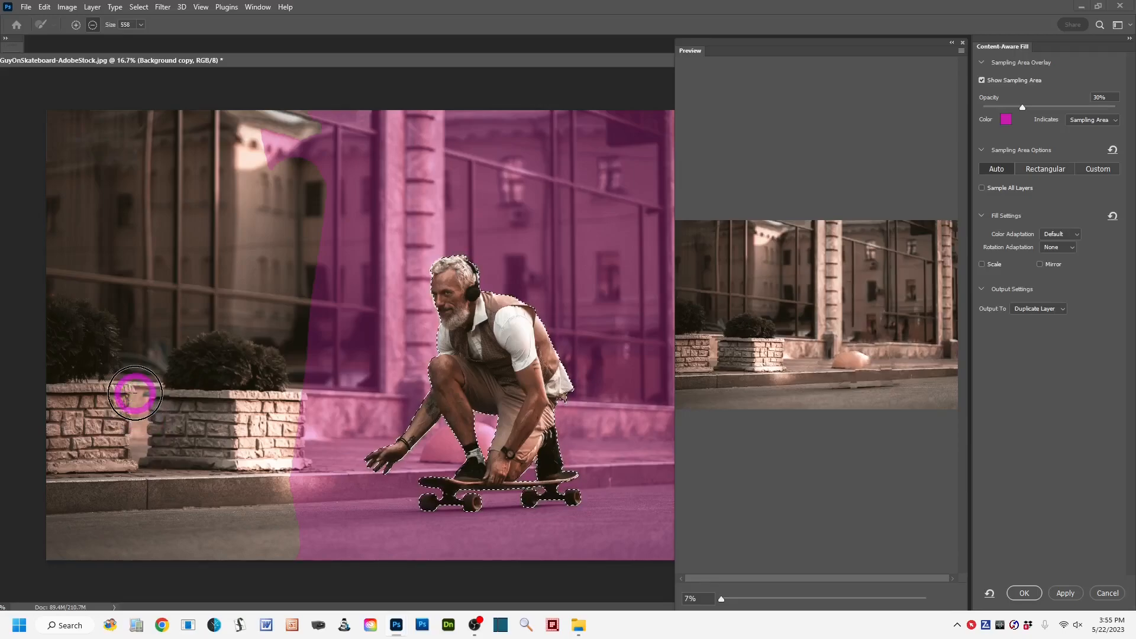
left_click_drag(274, 134, 263, 173)
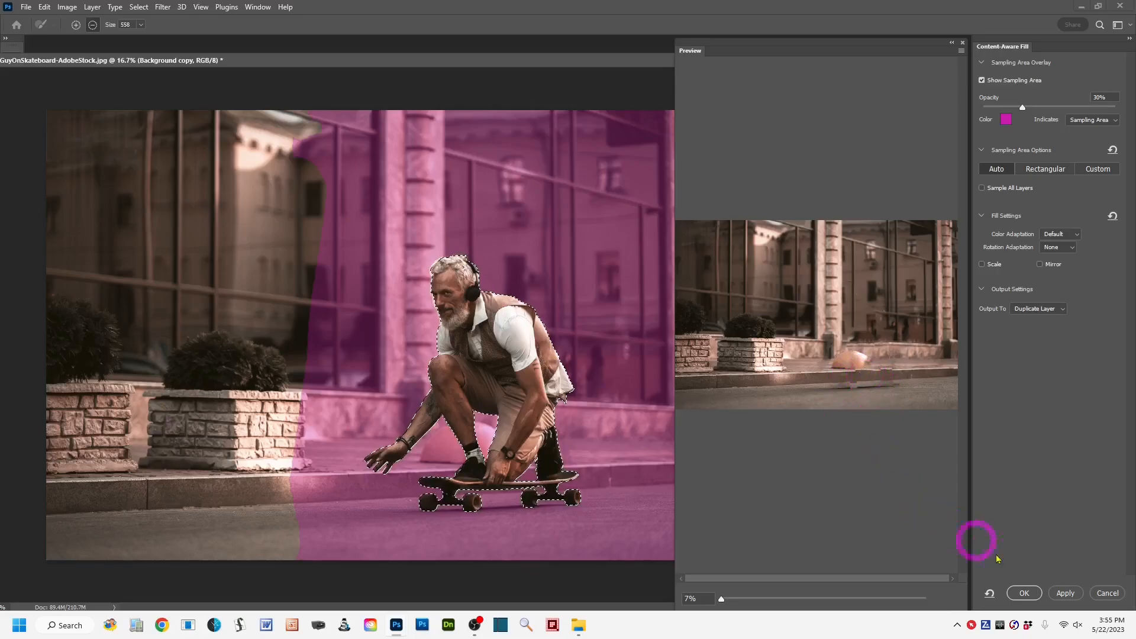
left_click(1024, 594)
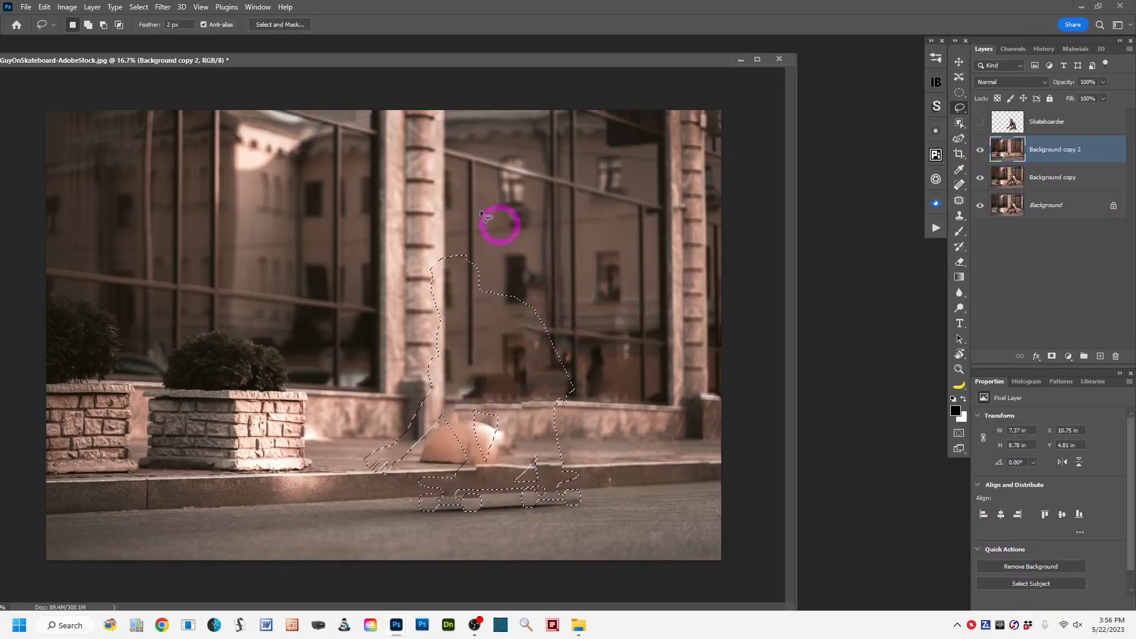
Rename the Background copy 2 layer as Clean Background Plate and clear the selection.
left_click(1062, 155)
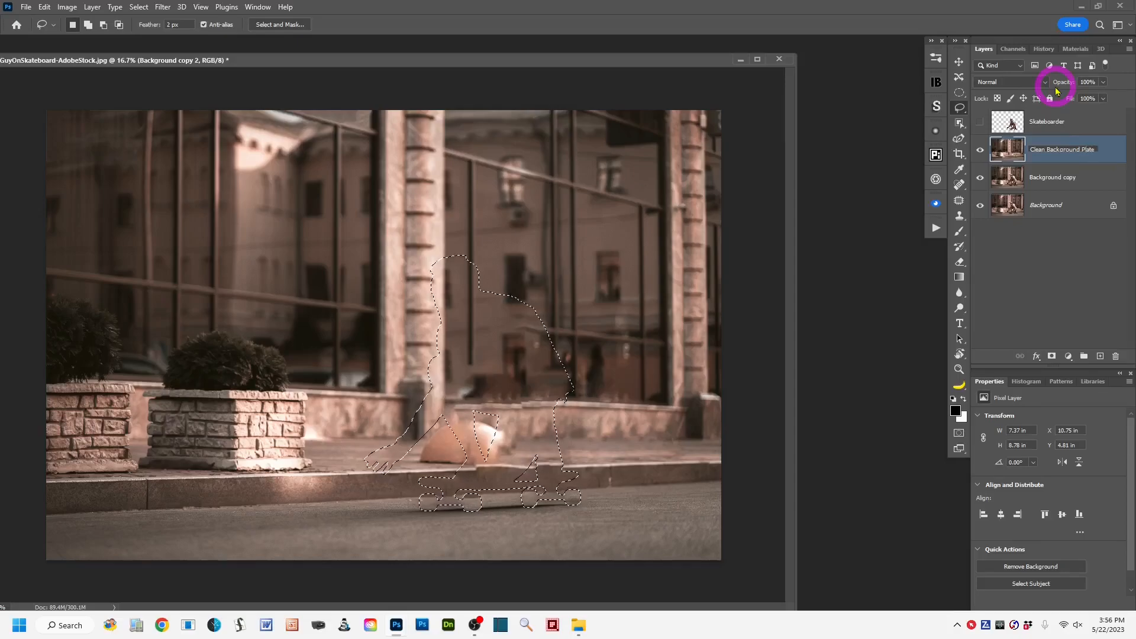
left_click(1109, 155)
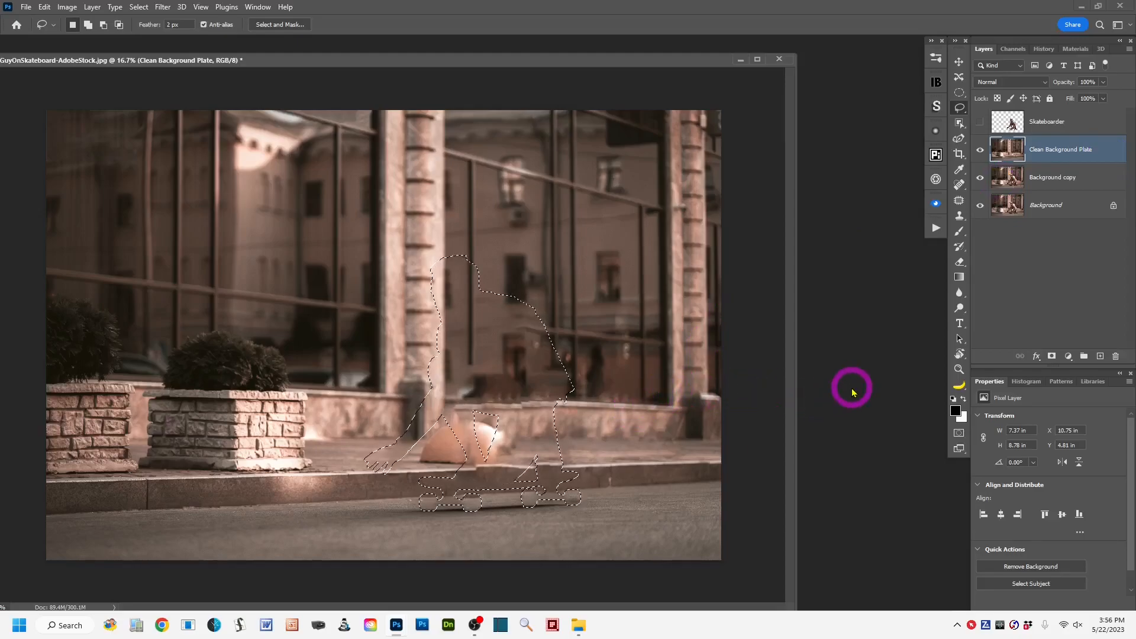
key("ctrl+d")
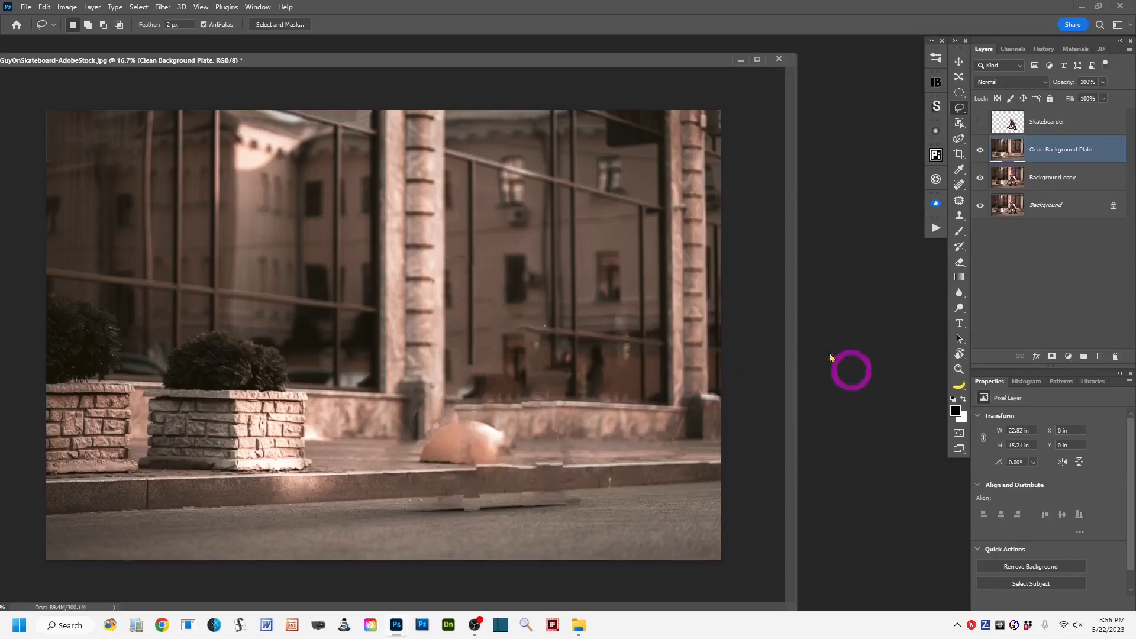
Repair the broken curb edge below the orange dome with Content-Aware patches using the Patch tool.
left_click_drag(600, 66, 615, 66)
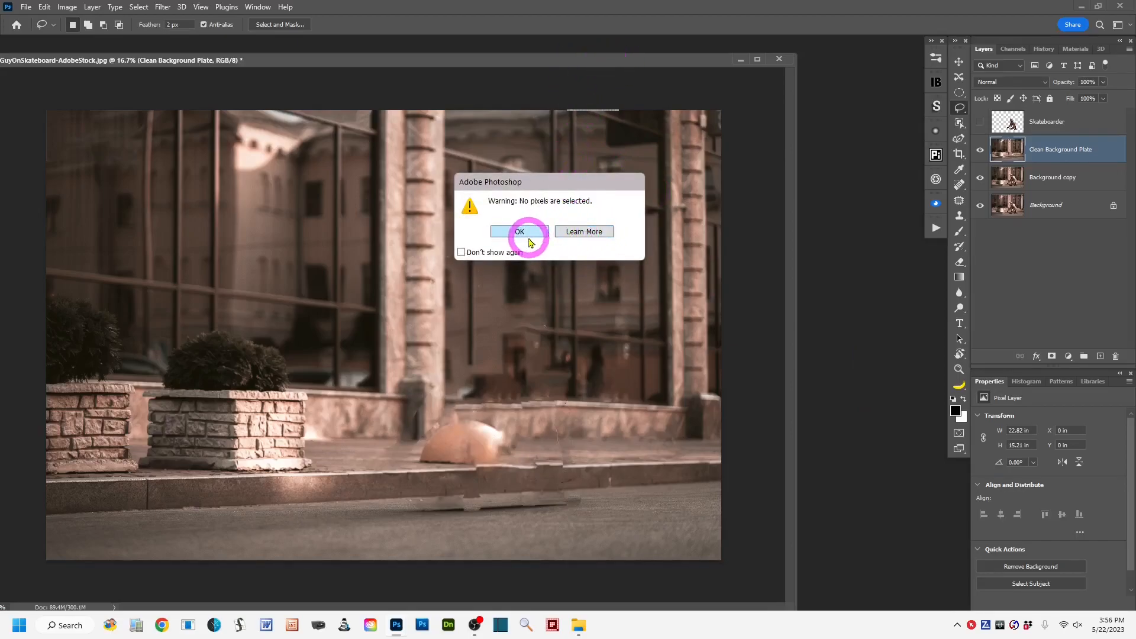
left_click(519, 231)
left_click_drag(595, 64, 703, 56)
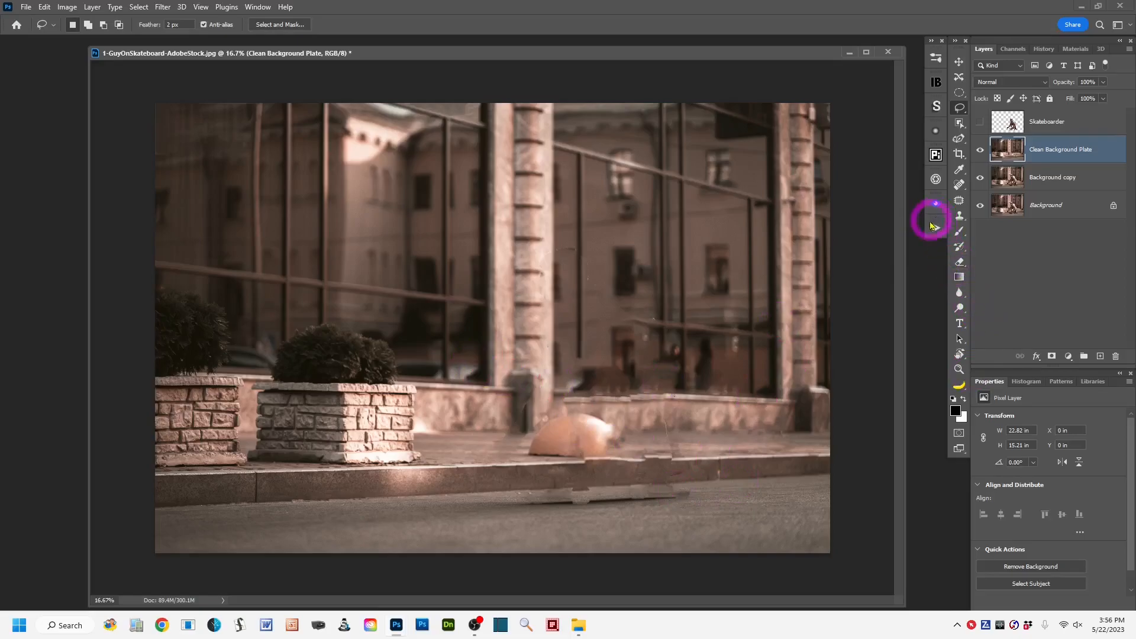
left_click(959, 201)
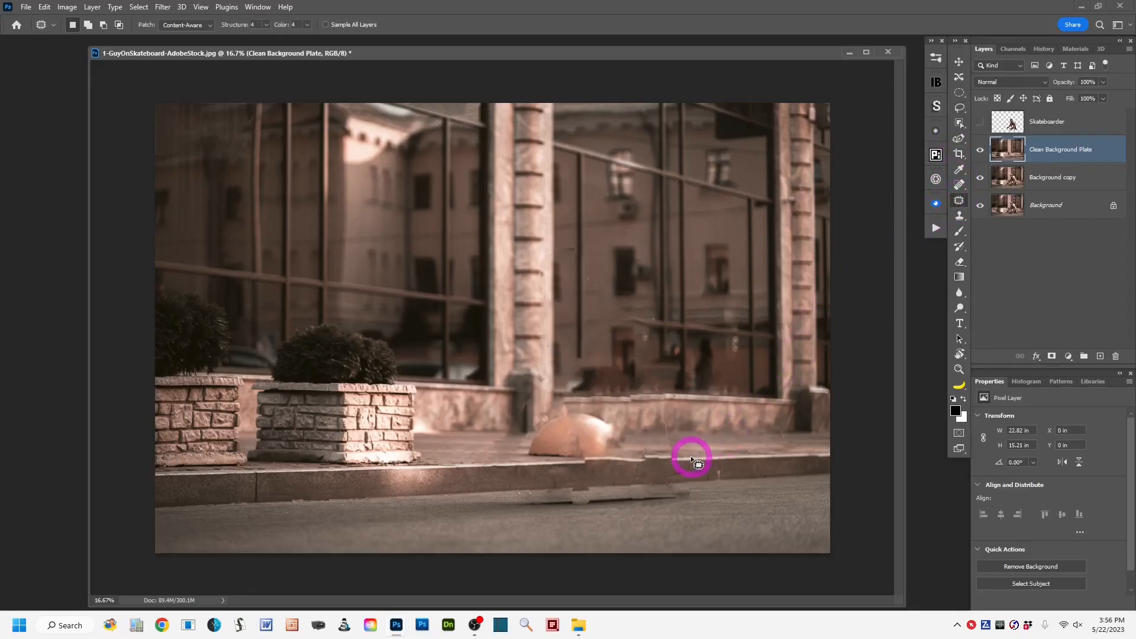
mouse_move(680, 449)
left_mouse_down()
mouse_move(626, 462)
mouse_move(639, 491)
mouse_move(662, 494)
mouse_move(685, 472)
mouse_move(674, 449)
mouse_move(693, 474)
mouse_move(714, 477)
left_mouse_up()
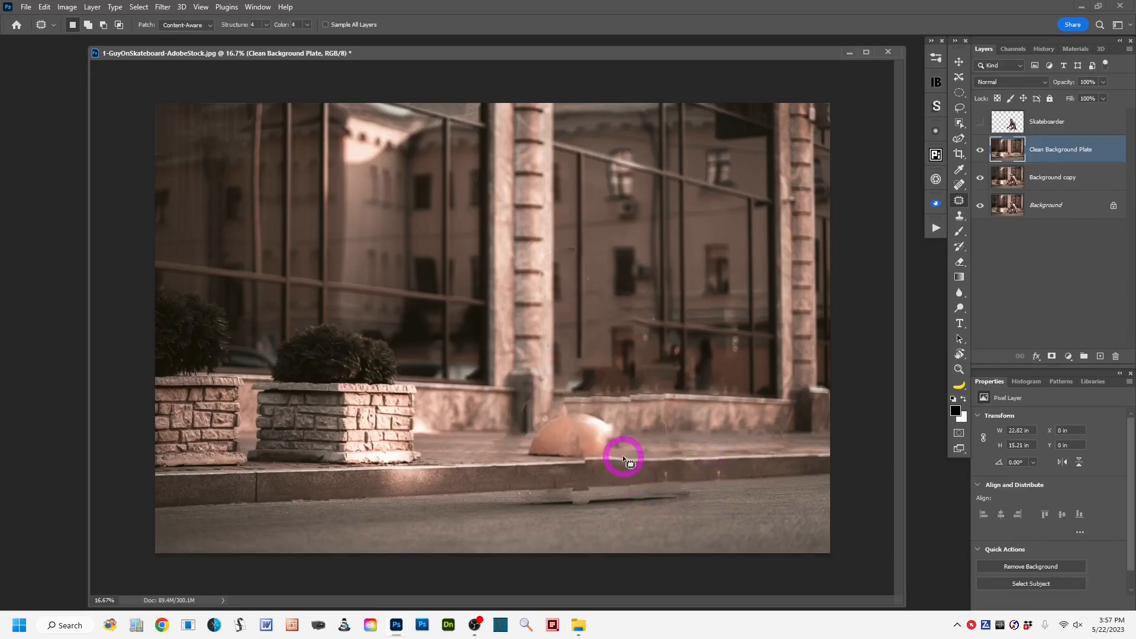
mouse_move(631, 458)
left_mouse_down()
mouse_move(583, 457)
mouse_move(567, 493)
mouse_move(643, 486)
mouse_move(654, 467)
mouse_move(638, 456)
mouse_move(601, 472)
mouse_move(573, 466)
mouse_move(561, 481)
left_mouse_up()
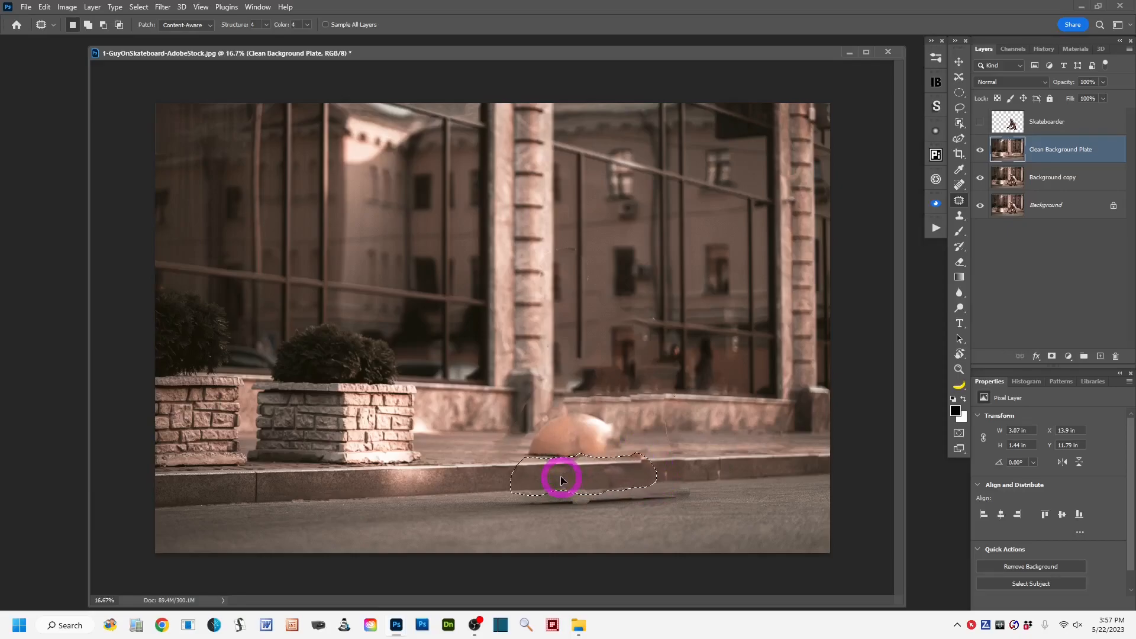
left_click_drag(562, 480, 562, 481)
mouse_move(647, 454)
left_mouse_down()
mouse_move(638, 485)
mouse_move(659, 481)
mouse_move(656, 457)
mouse_move(648, 470)
mouse_move(674, 471)
left_mouse_up()
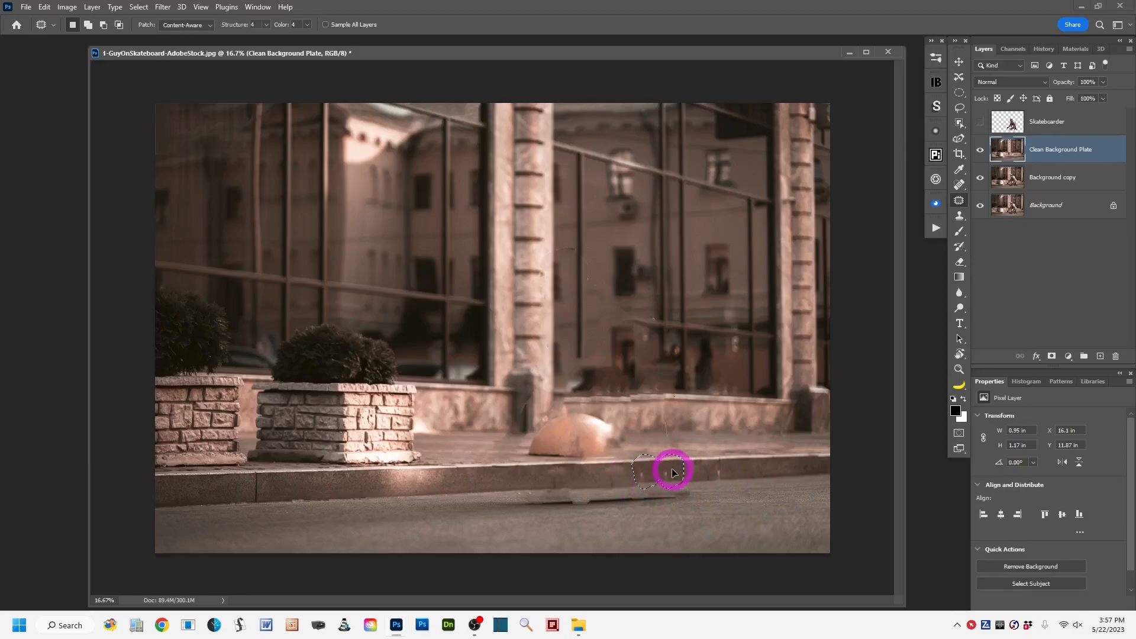
left_click(722, 506)
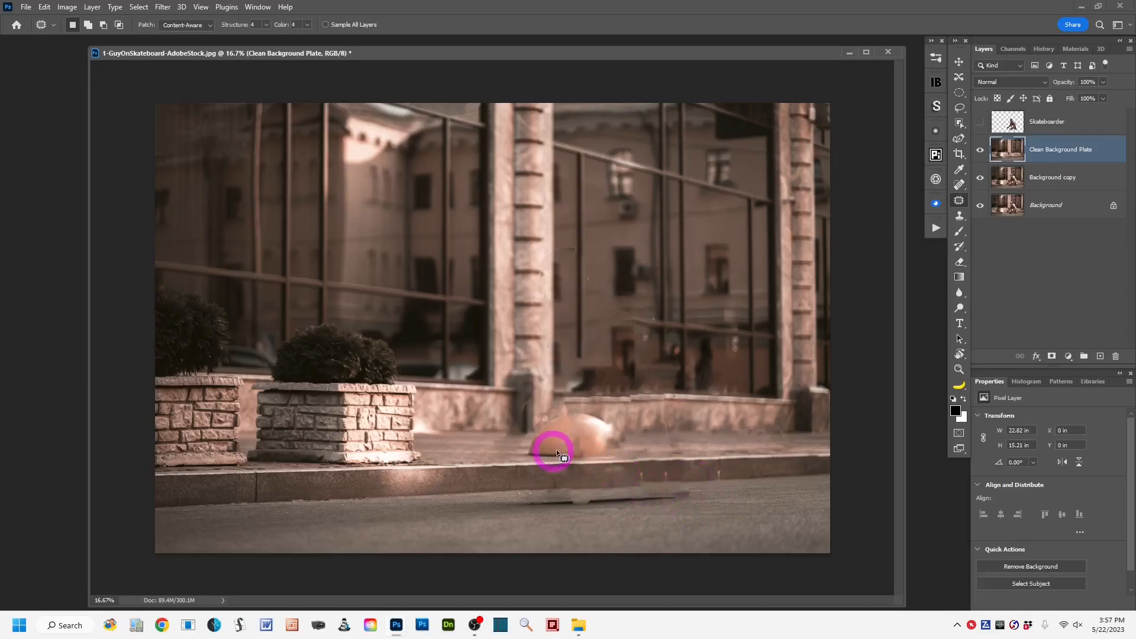
Patch the orange dome out of the sidewalk using clean pavement beside it, and deselect.
mouse_move(607, 424)
left_mouse_down()
mouse_move(616, 420)
mouse_move(575, 407)
mouse_move(535, 424)
mouse_move(528, 456)
left_mouse_up()
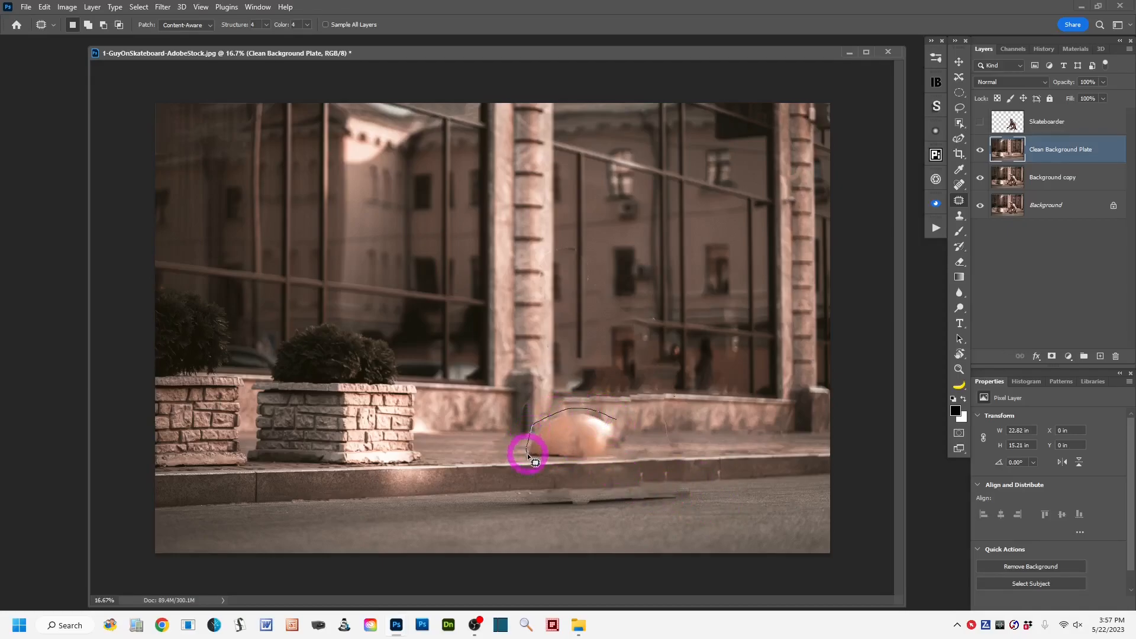
mouse_move(597, 461)
left_mouse_down()
mouse_move(628, 434)
mouse_move(612, 413)
mouse_move(608, 442)
mouse_move(681, 440)
left_mouse_up()
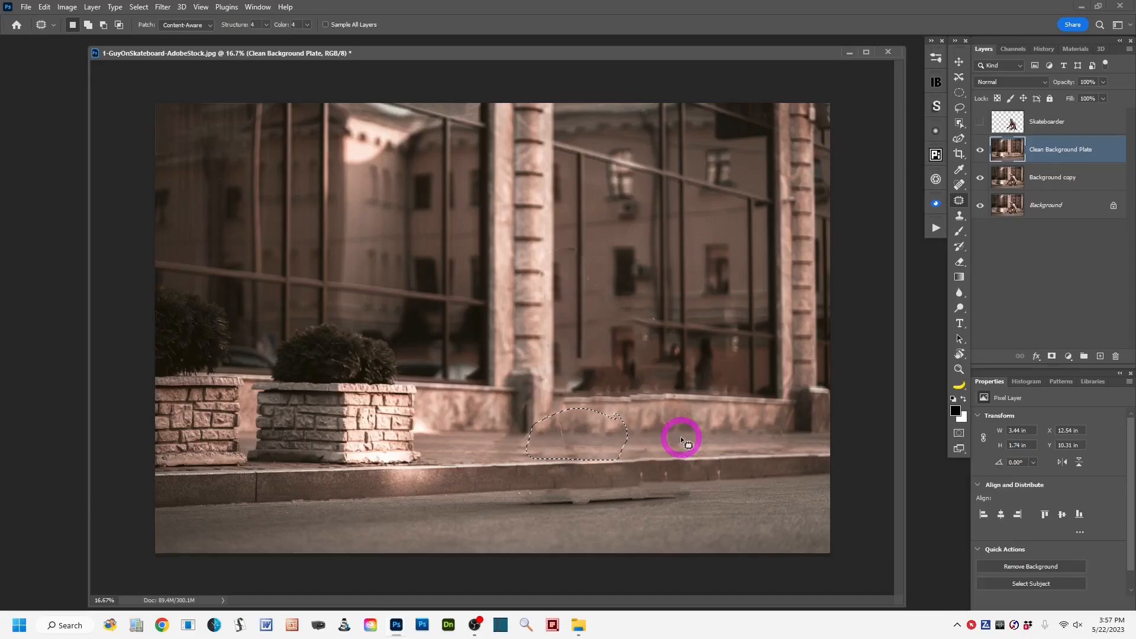
key("ctrl+d")
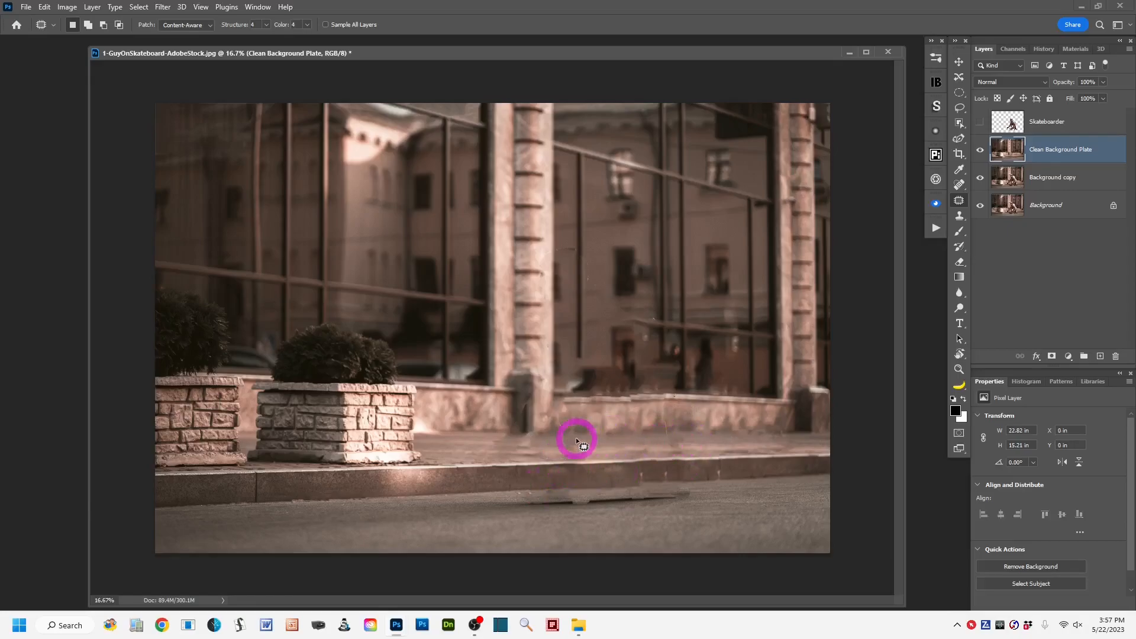
Patch the uneven top edge of the stone ledge beneath the window between the two columns, and deselect.
mouse_move(670, 391)
left_mouse_down()
mouse_move(639, 388)
mouse_move(629, 403)
mouse_move(704, 399)
left_mouse_up()
mouse_move(625, 390)
left_mouse_down()
mouse_move(562, 395)
mouse_move(568, 407)
mouse_move(608, 409)
mouse_move(641, 399)
mouse_move(616, 386)
mouse_move(588, 388)
mouse_move(645, 404)
left_mouse_up()
left_click(664, 421)
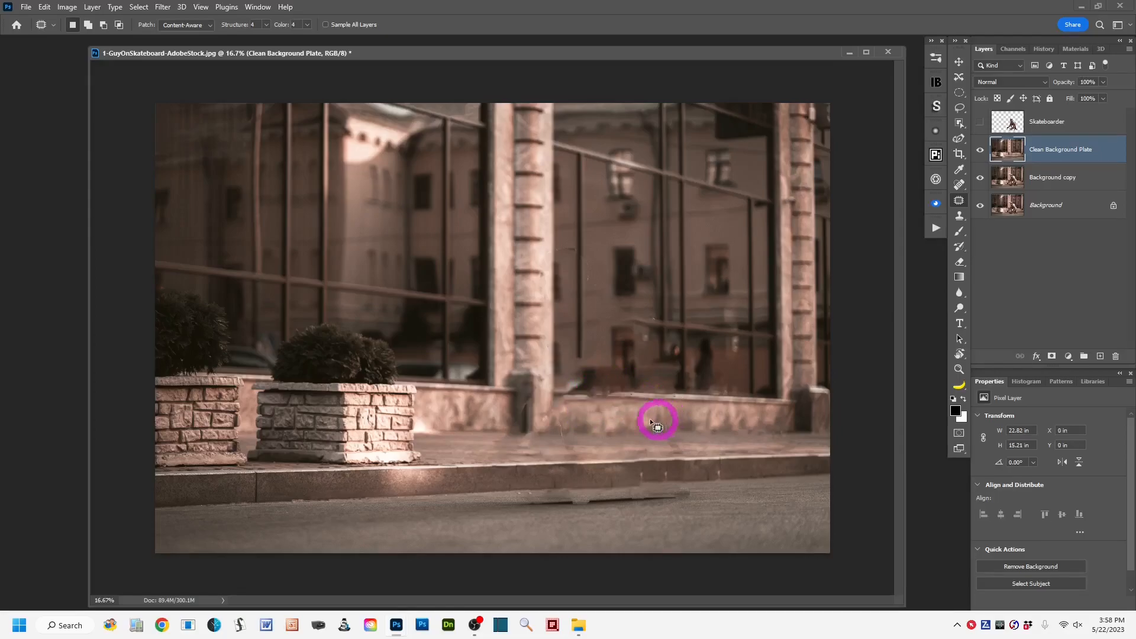
mouse_move(572, 388)
left_mouse_down()
mouse_move(555, 392)
mouse_move(607, 404)
mouse_move(620, 390)
mouse_move(572, 387)
mouse_move(562, 400)
mouse_move(600, 407)
mouse_move(625, 395)
mouse_move(612, 388)
mouse_move(655, 402)
left_mouse_up()
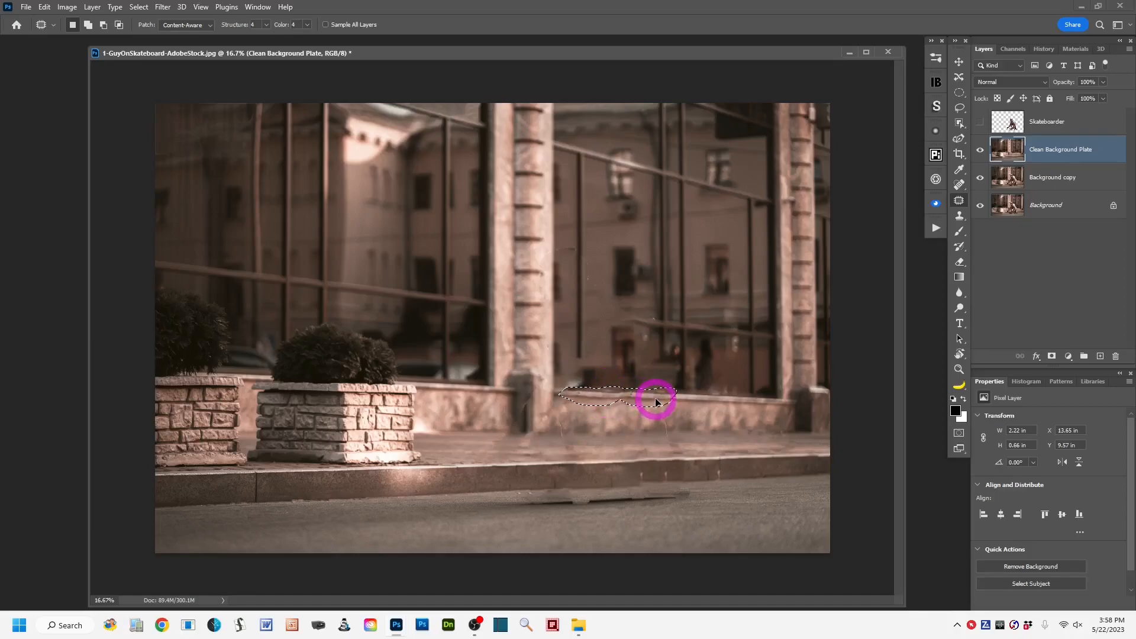
key("ctrl+d")
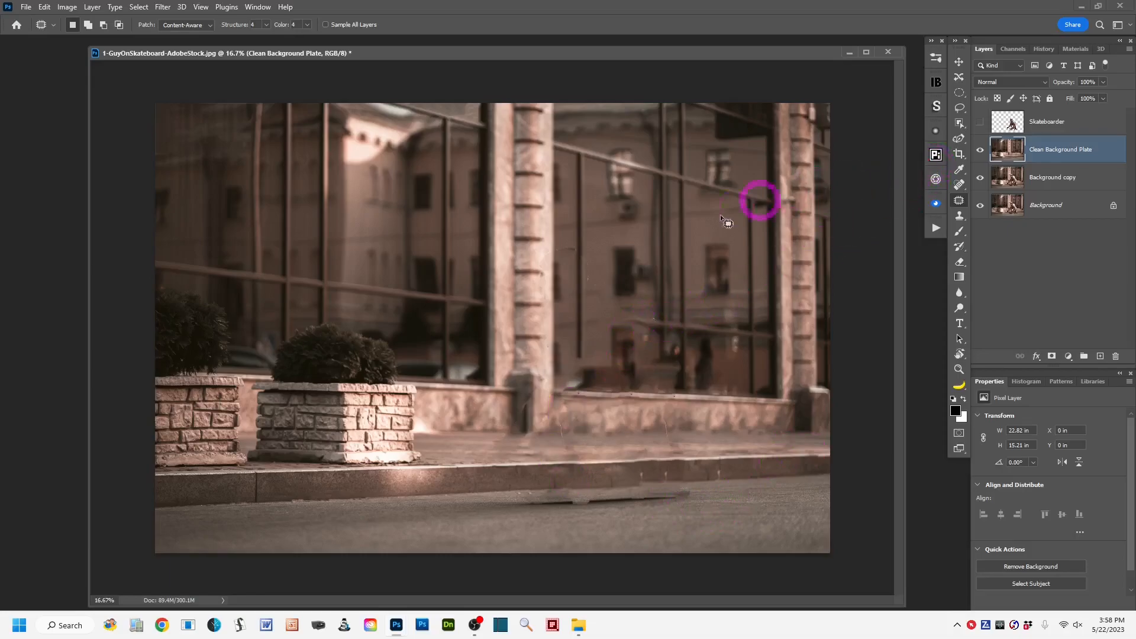
Convert the Clean Background Plate layer to a Smart Object and create three duplicates of it.
left_click_drag(685, 57, 699, 54)
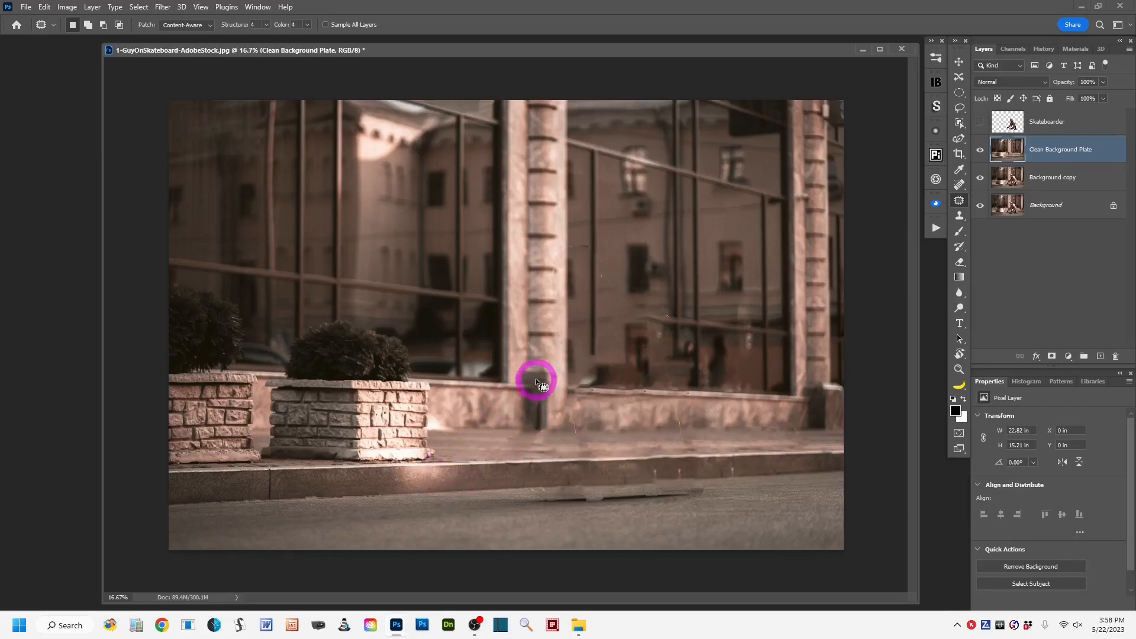
left_click(961, 108)
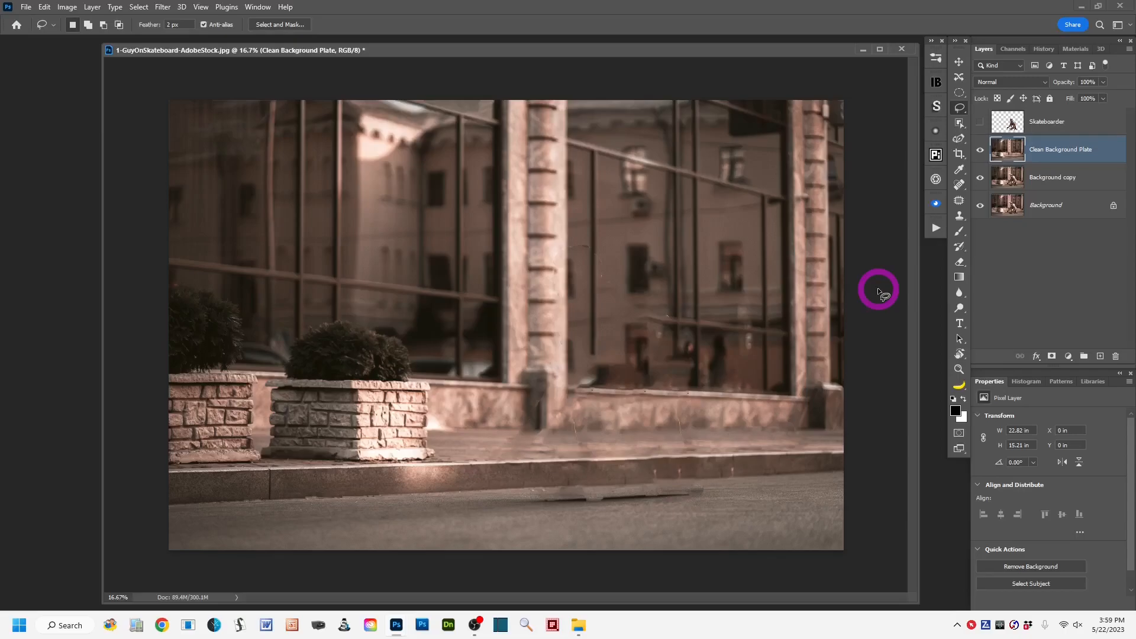
right_click(1111, 148)
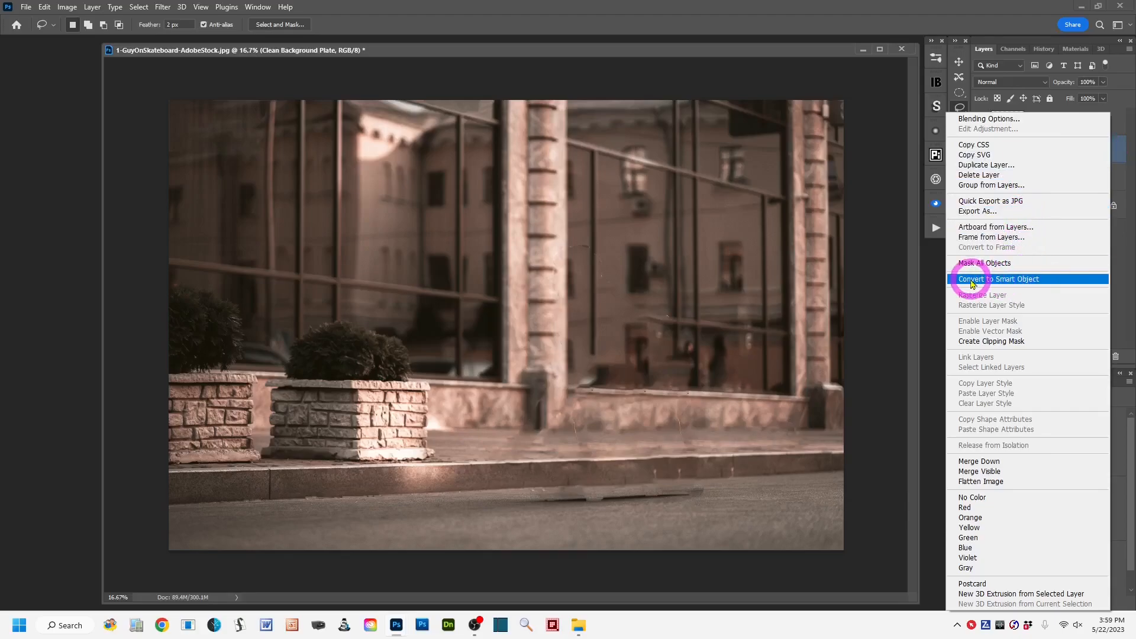
left_click(1065, 280)
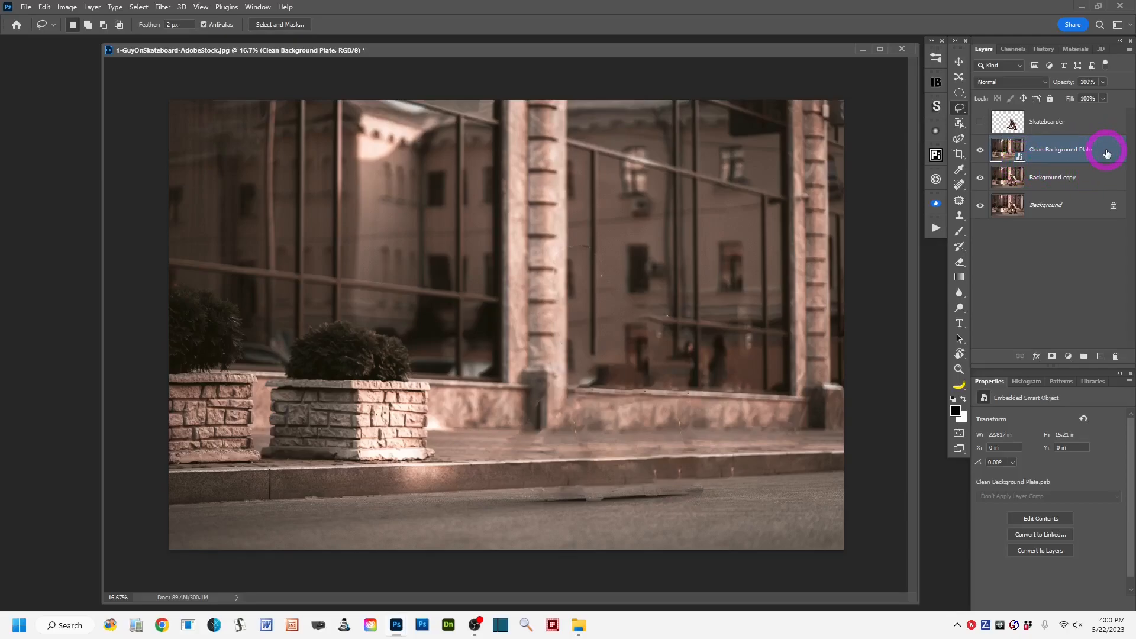
left_click_drag(1106, 154, 1101, 355)
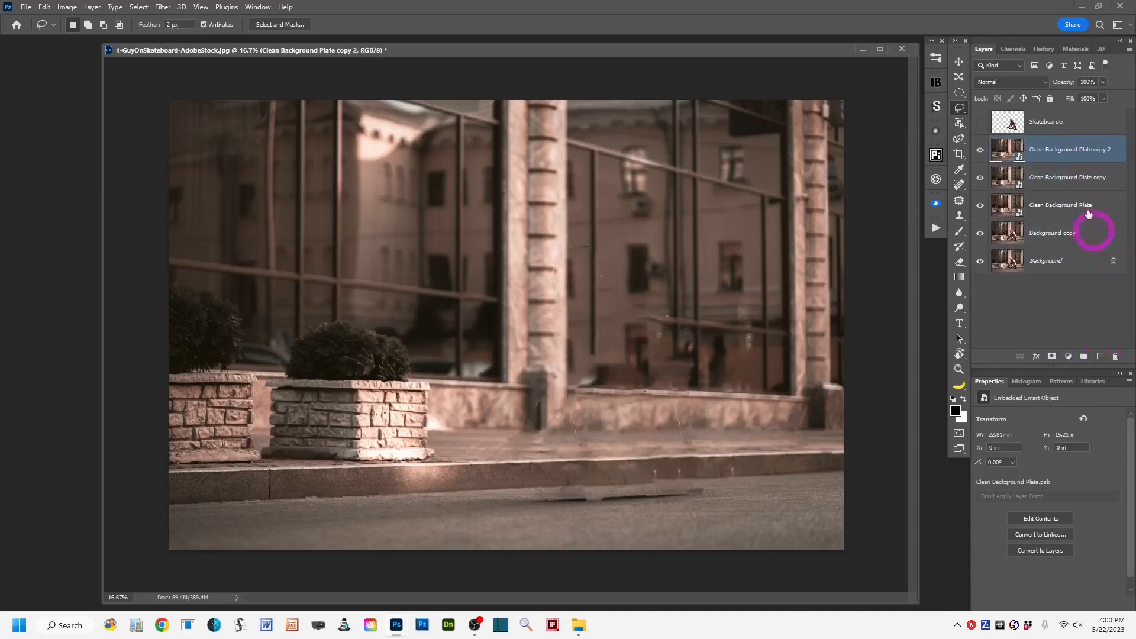
left_click_drag(1096, 149, 1100, 354)
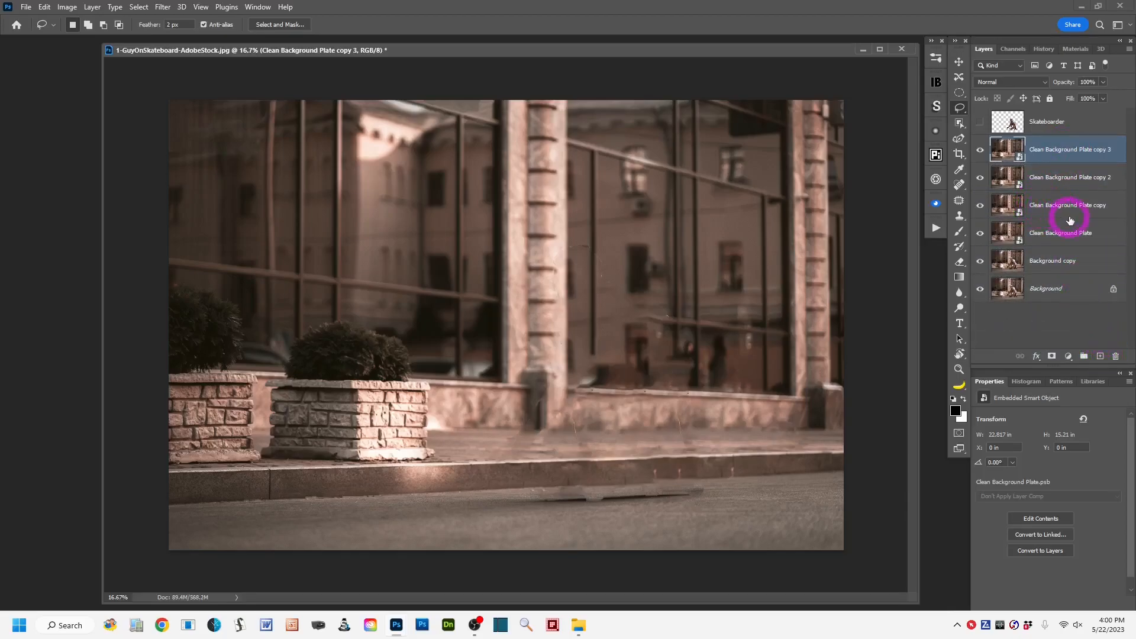
Rename the Clean Background Plate copy layer as Smooth Gaussian Blur.
double_click(1033, 205)
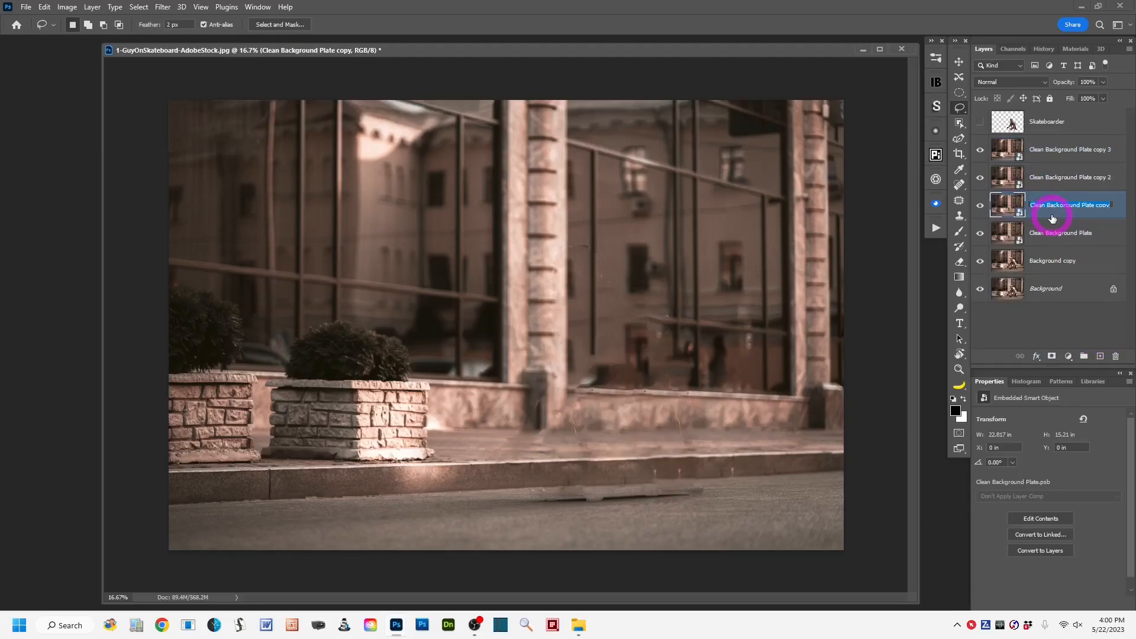
type("Smooth Gaussian Blu")
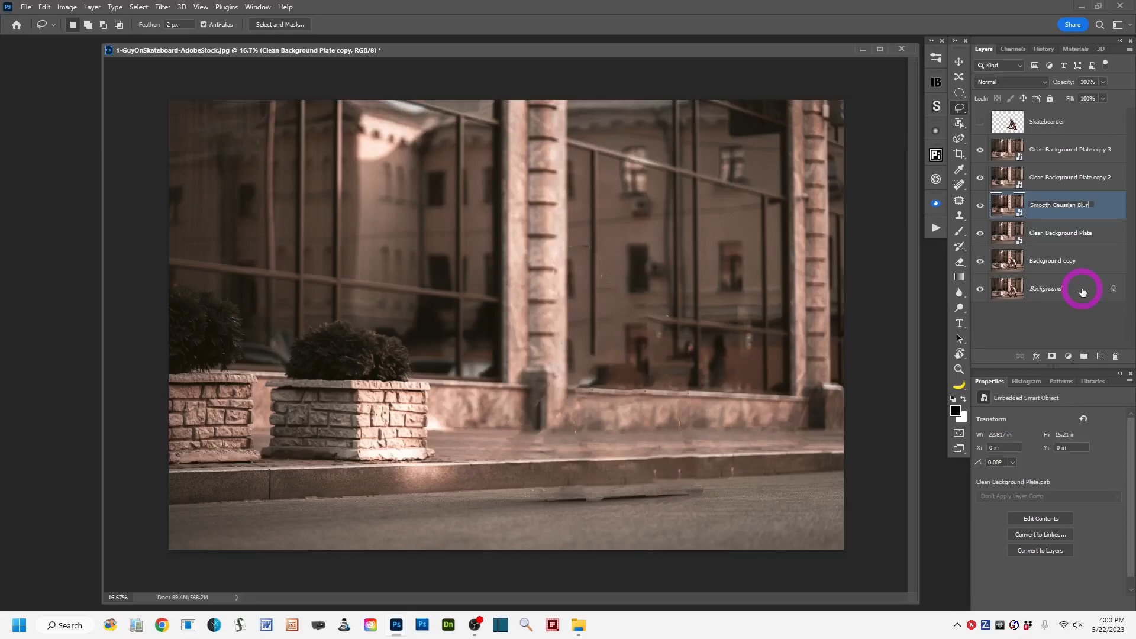
type("r")
left_click(1108, 207)
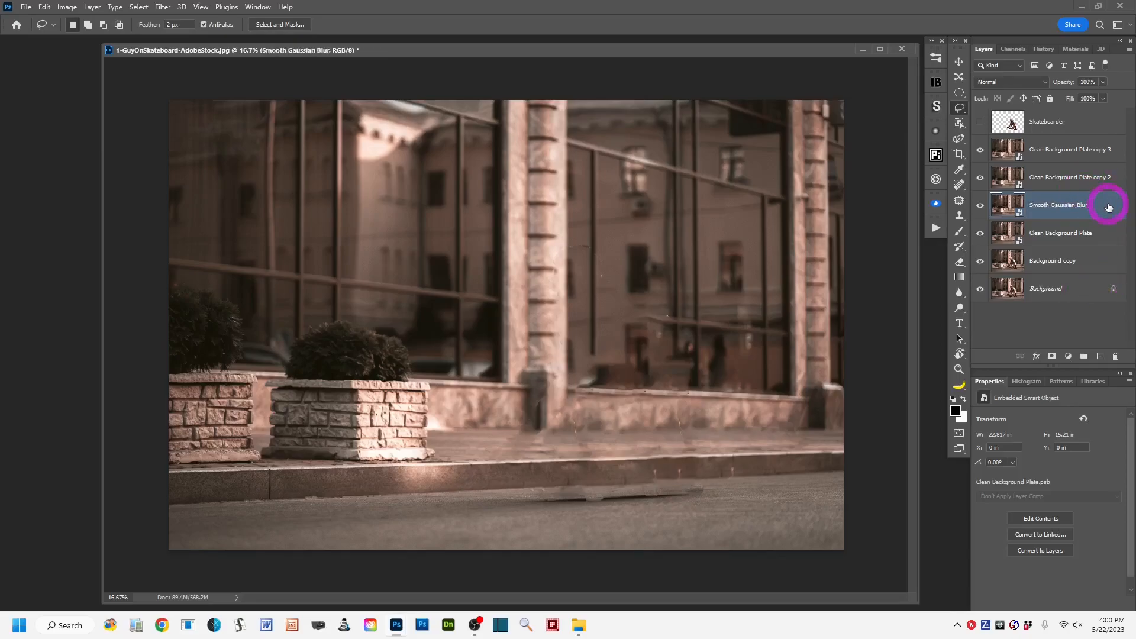
Rename the Clean Background Plate copy 2 layer as Motion Blur.
double_click(1048, 177)
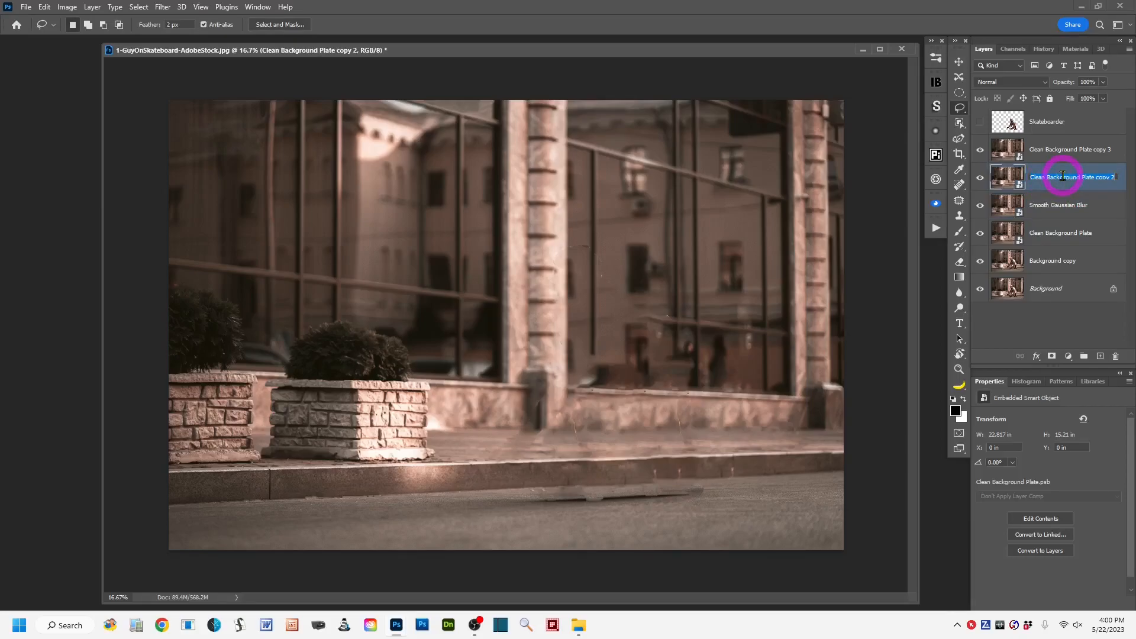
type("Motion Blur")
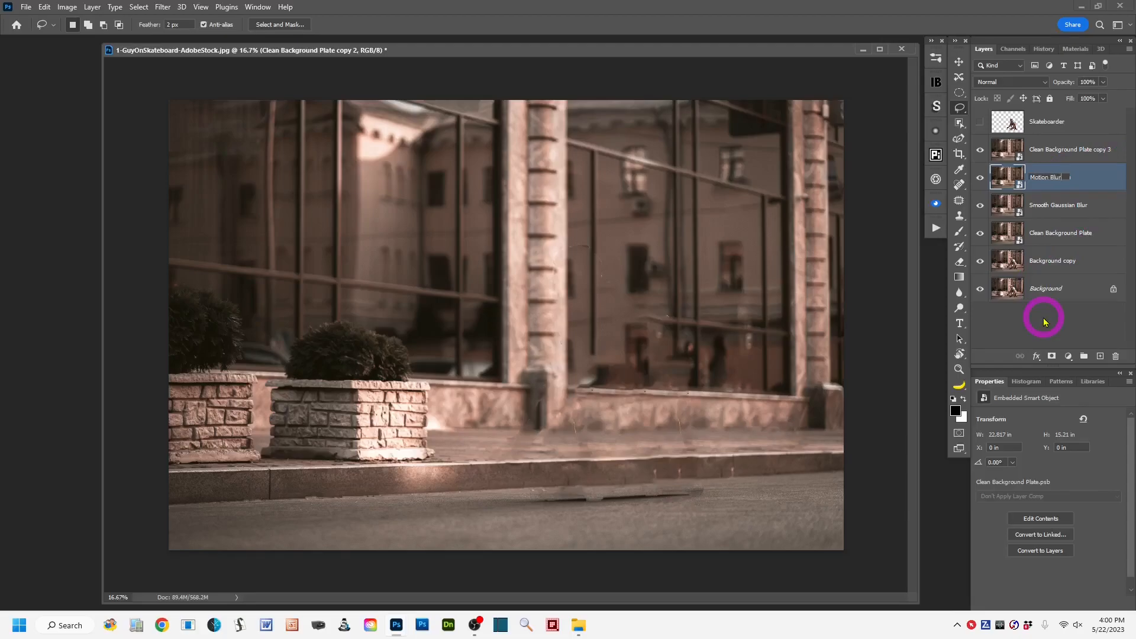
key("Return")
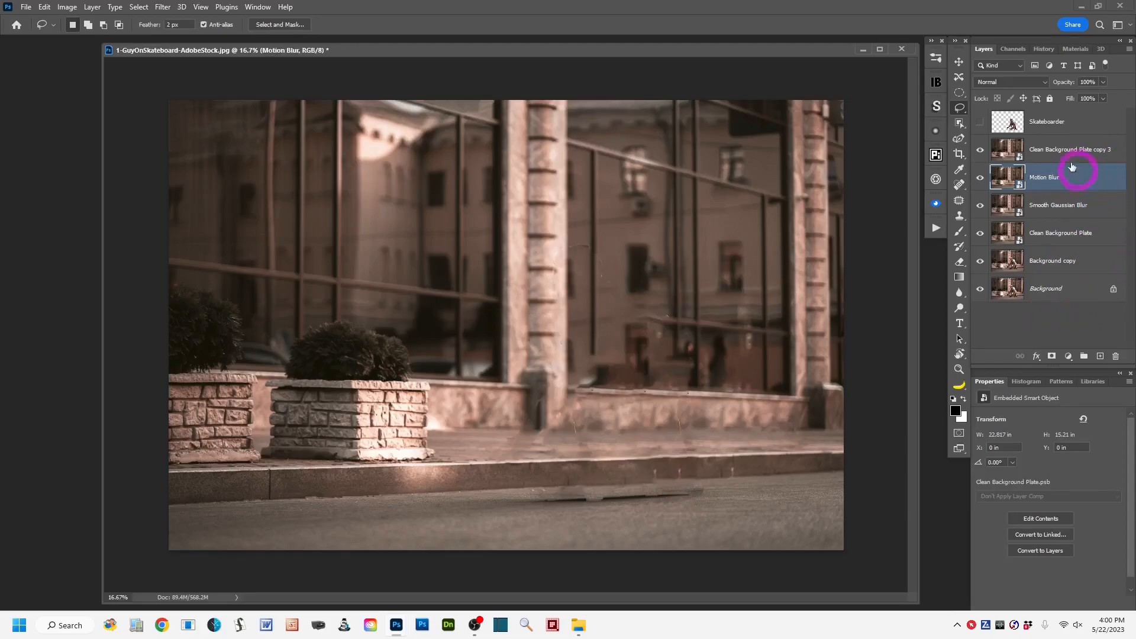
Rename the Clean Background Plate copy 3 layer as Radial Blurs.
double_click(1050, 150)
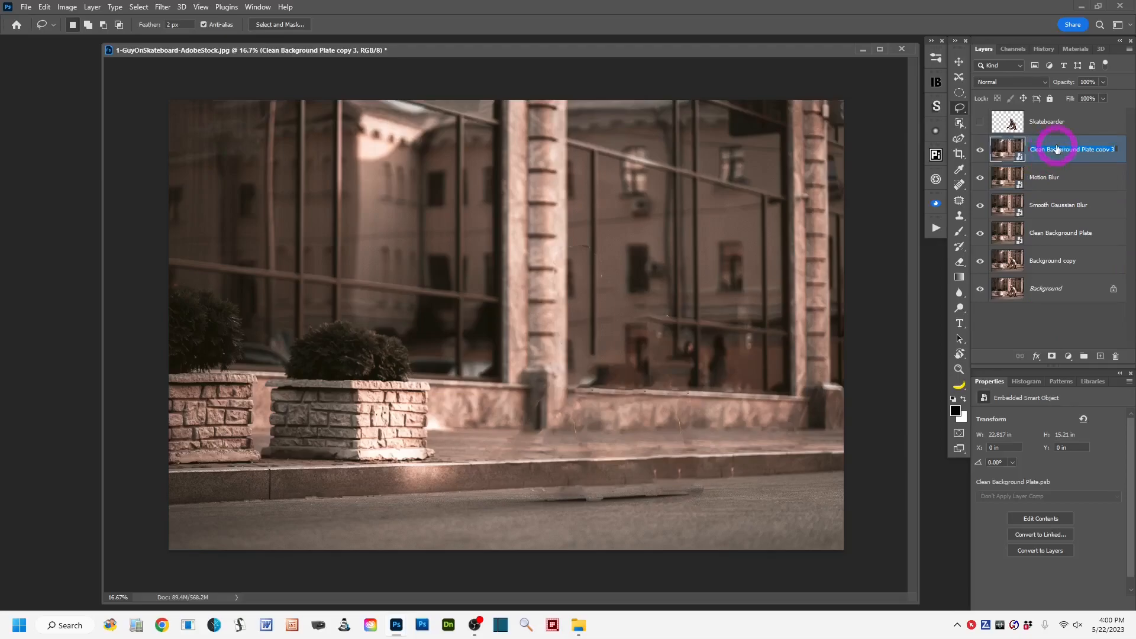
type("Radial Blurs")
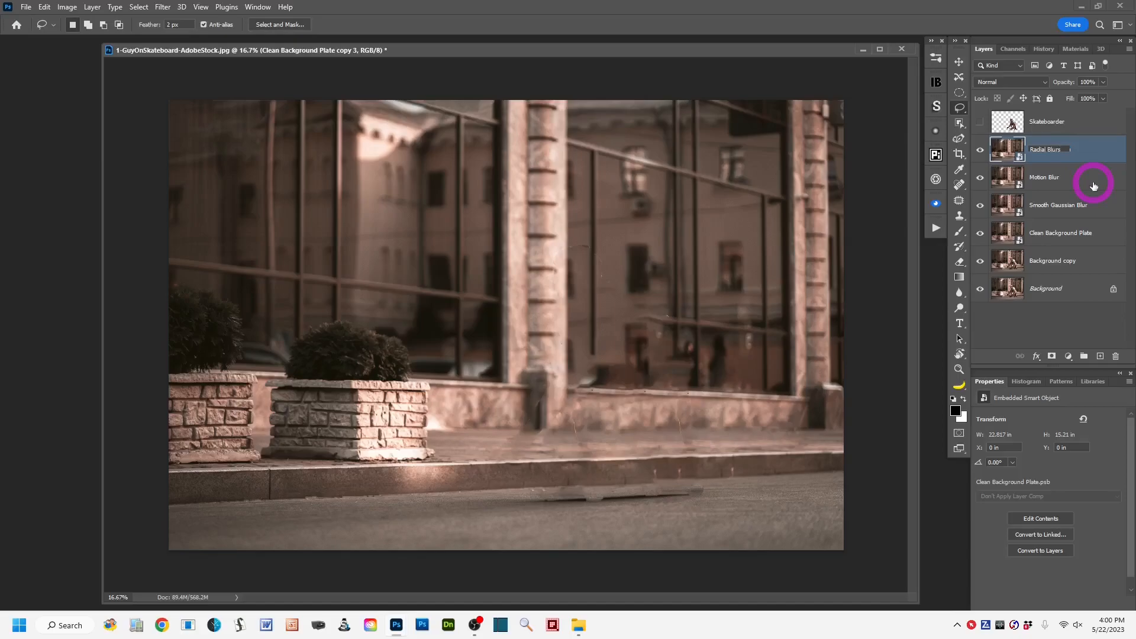
left_click(1095, 152)
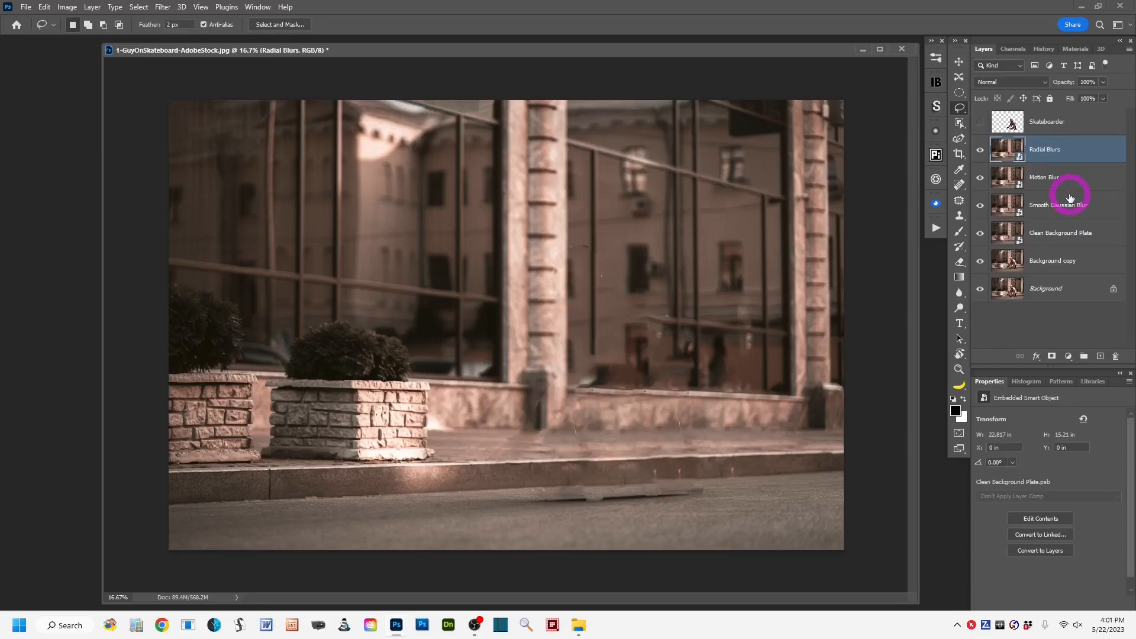
Hide the Radial Blurs and Motion Blur layers and make Smooth Gaussian Blur the active layer.
left_click(980, 150)
left_click(981, 178)
left_click(1101, 207)
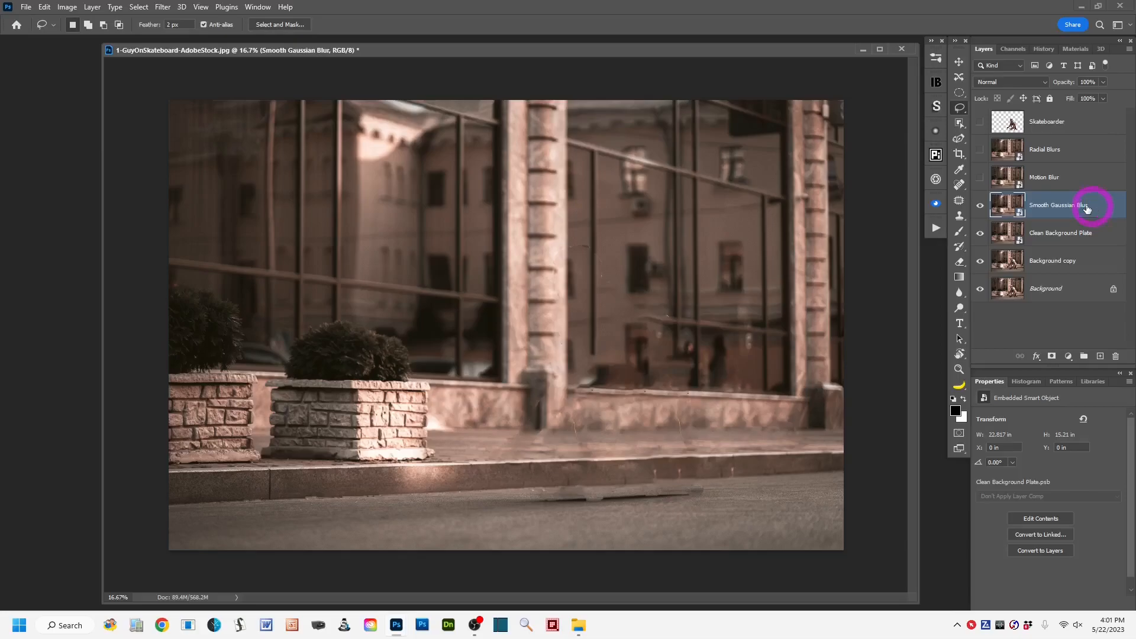
Apply a Gaussian Blur filter with a radius of 17.0 pixels to the Smooth Gaussian Blur layer.
left_click(164, 8)
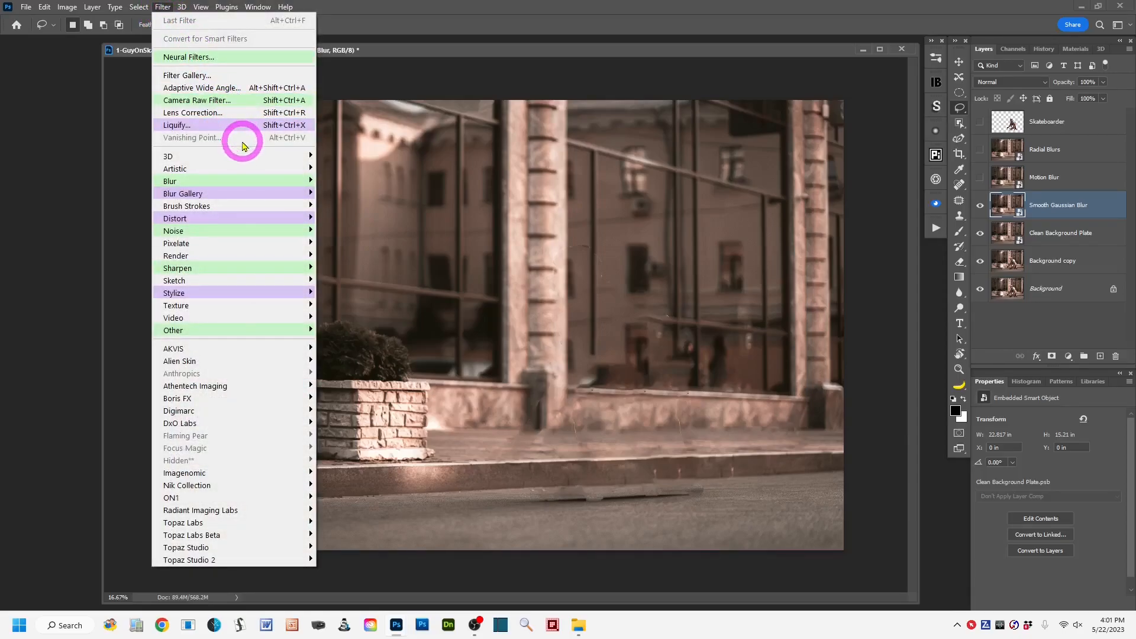
mouse_move(257, 180)
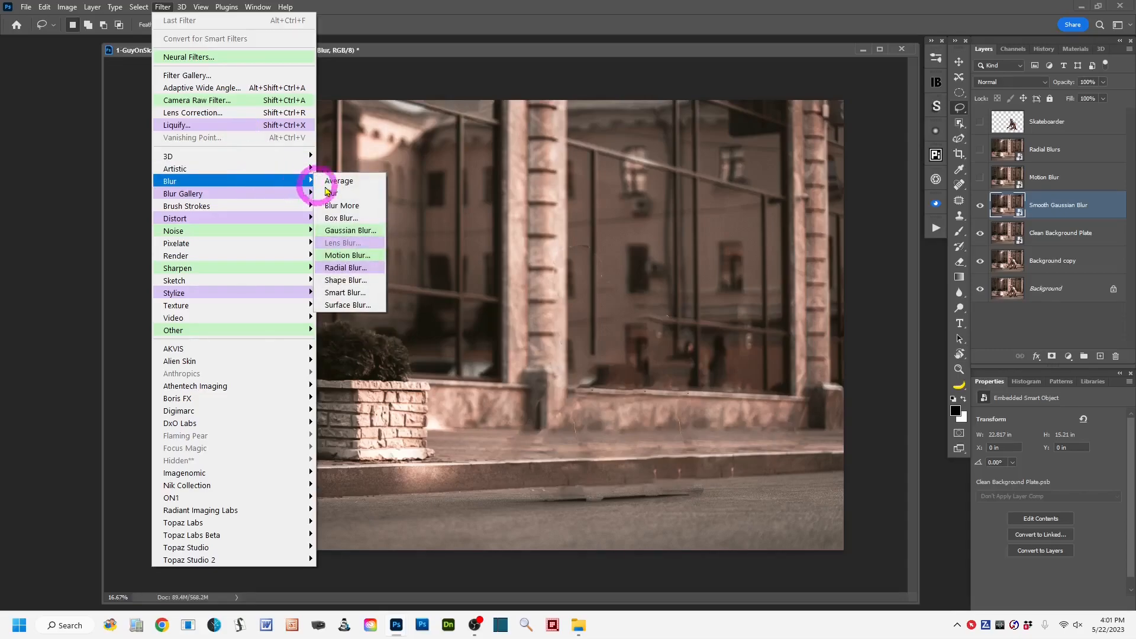
left_click(377, 232)
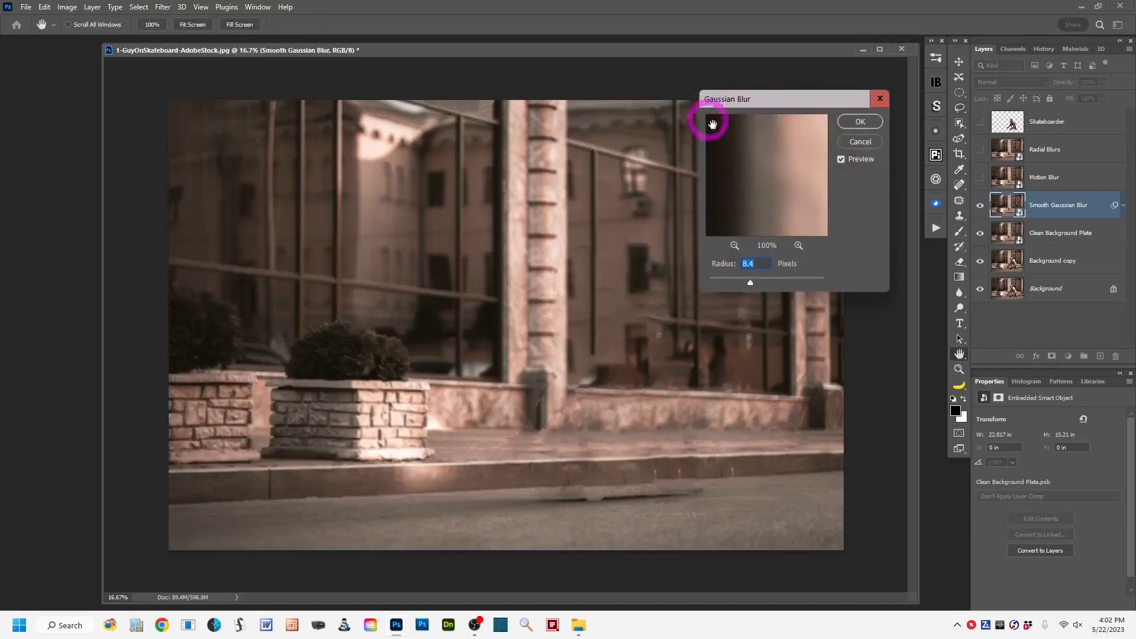
left_click_drag(789, 99, 816, 91)
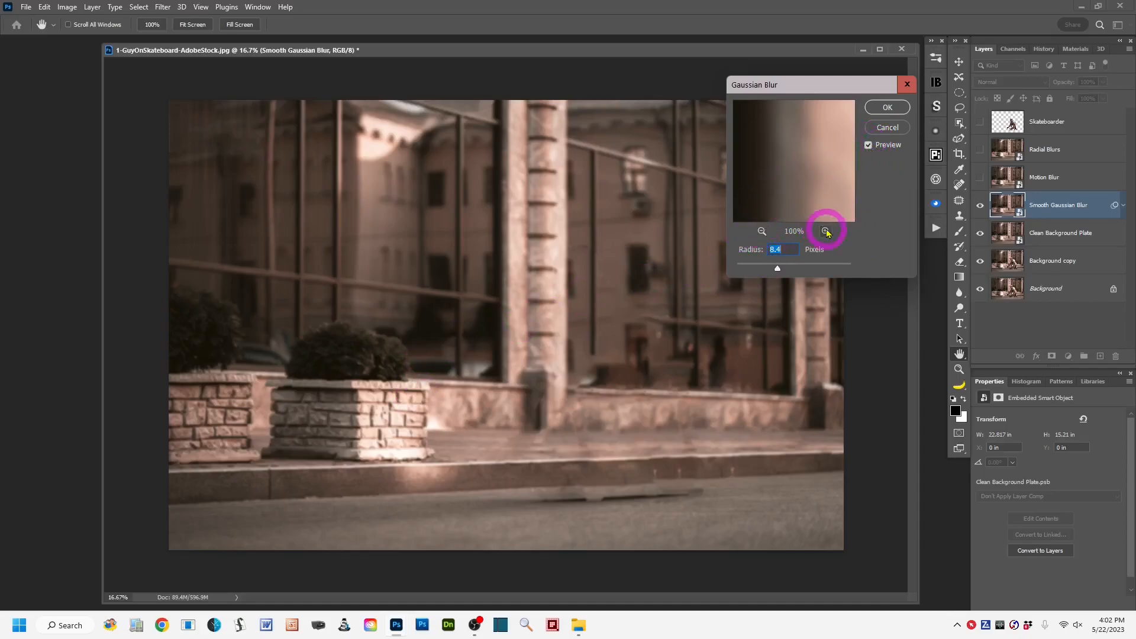
left_click(762, 232)
left_click(761, 232)
left_click(762, 232)
left_click(762, 231)
left_click_drag(804, 187, 777, 145)
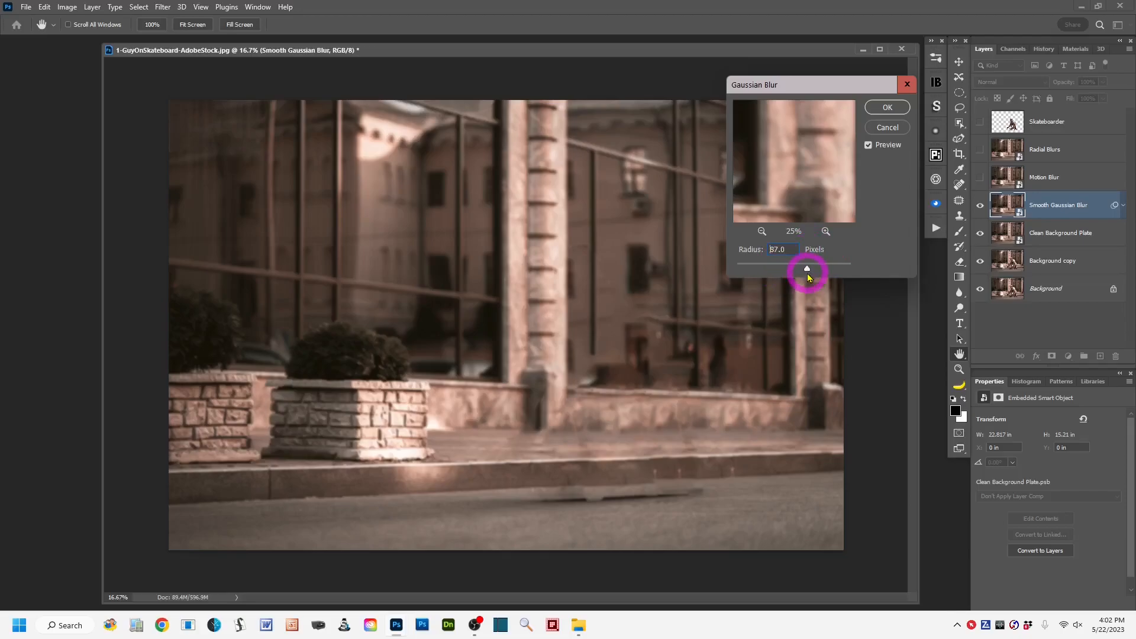
left_click_drag(808, 269, 731, 275)
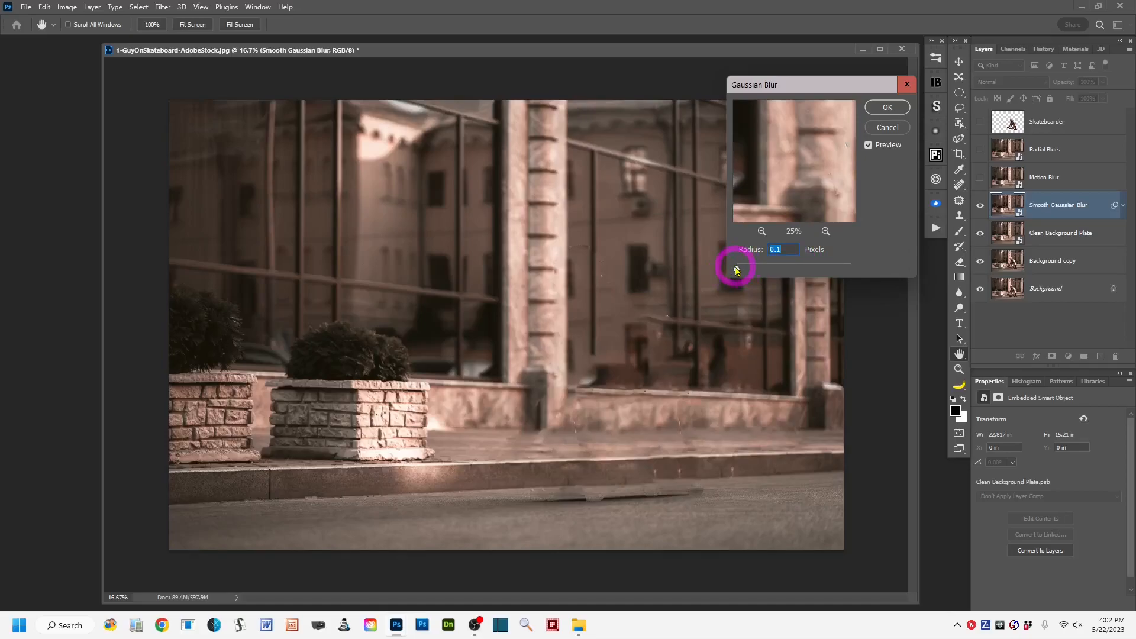
left_click_drag(737, 271, 793, 271)
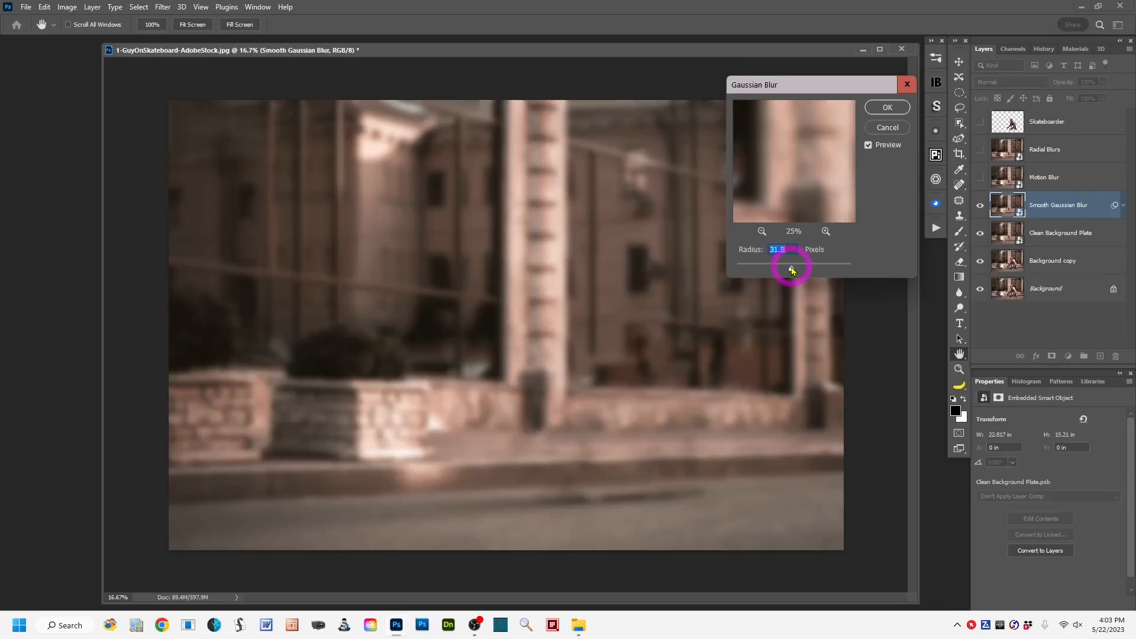
left_click_drag(787, 271, 786, 267)
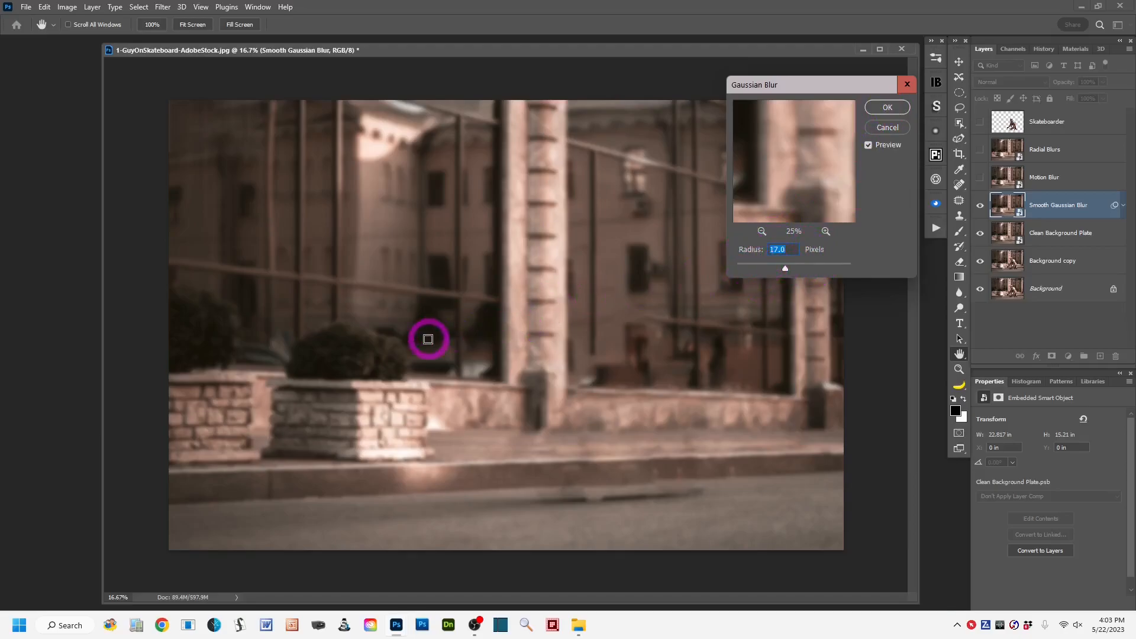
left_click(888, 108)
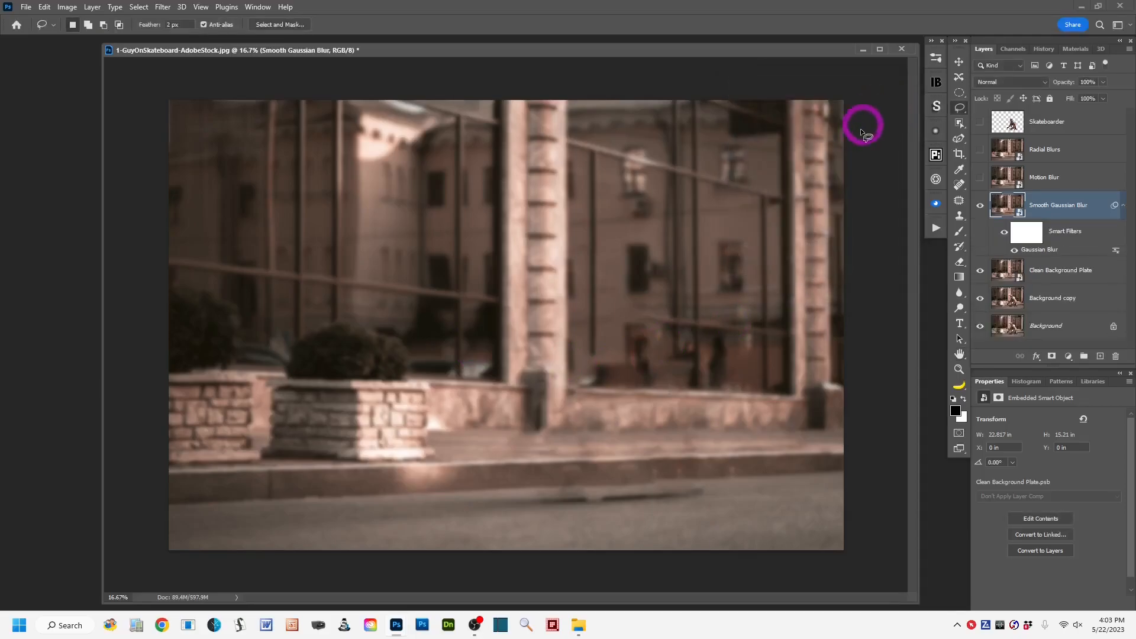
Show the Skateboarder layer and set the radius of the Gaussian Blur smart filter to 15.0 pixels.
left_click(1025, 231)
left_click(980, 123)
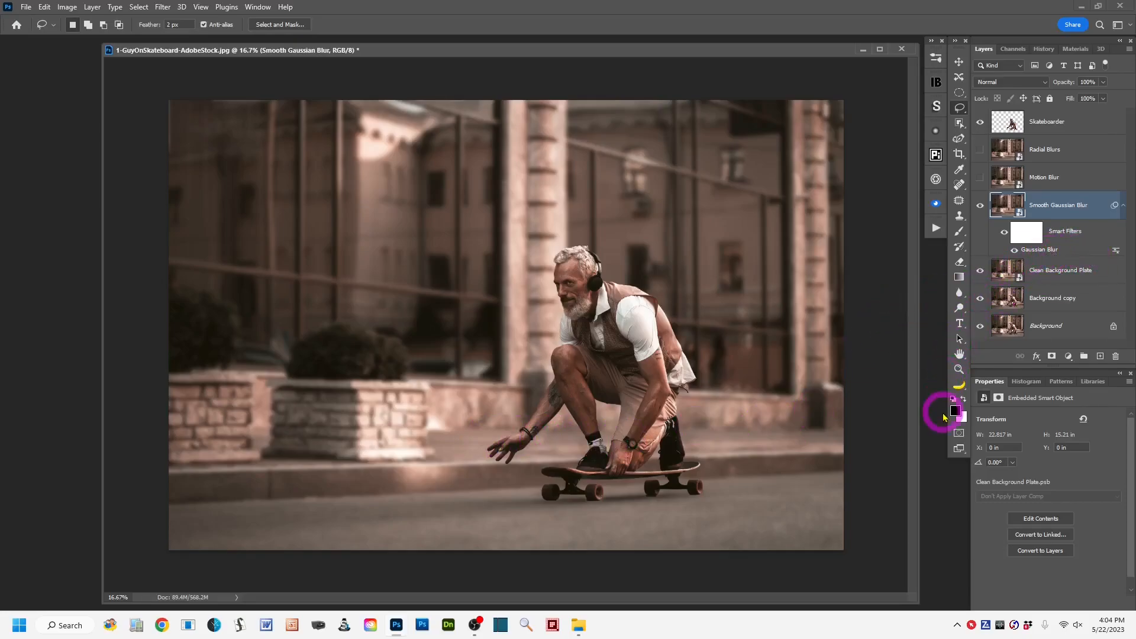
double_click(1068, 251)
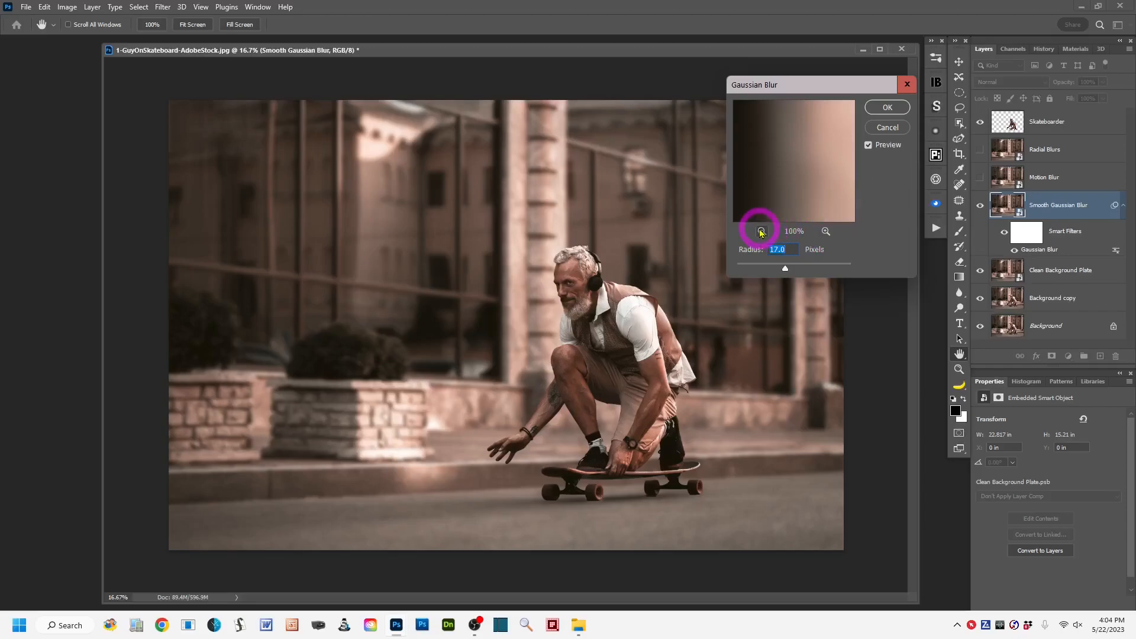
left_click(760, 233)
left_click(761, 232)
left_click(761, 232)
left_click(761, 232)
left_click(761, 232)
left_click(761, 233)
left_click(761, 232)
left_click(761, 233)
left_click(760, 233)
left_click_drag(820, 200, 836, 204)
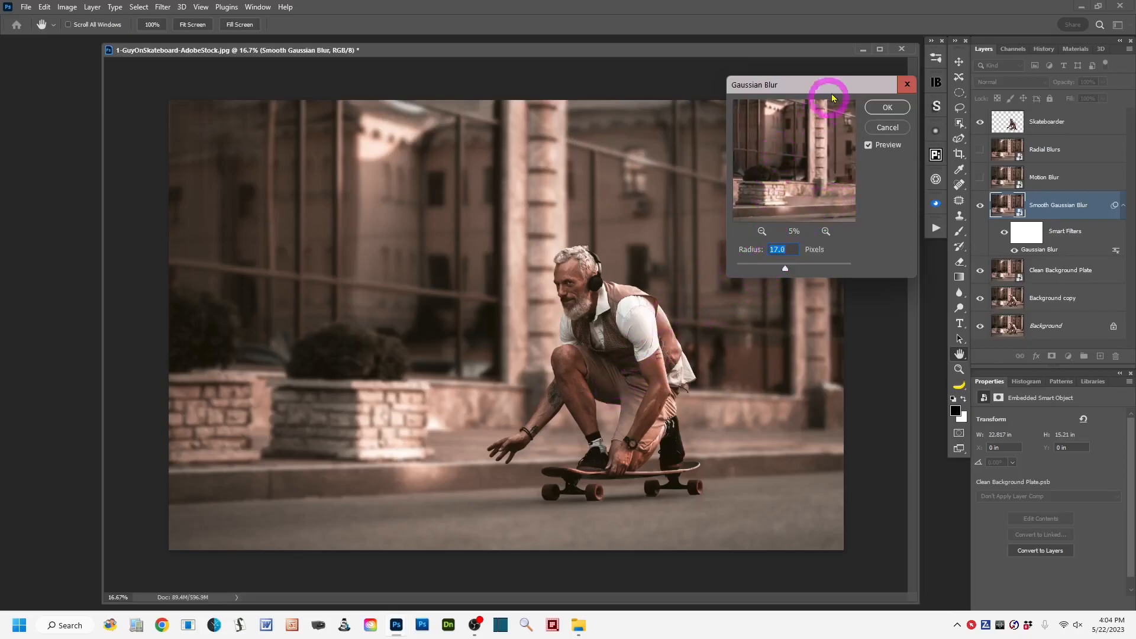
left_click_drag(824, 84, 806, 78)
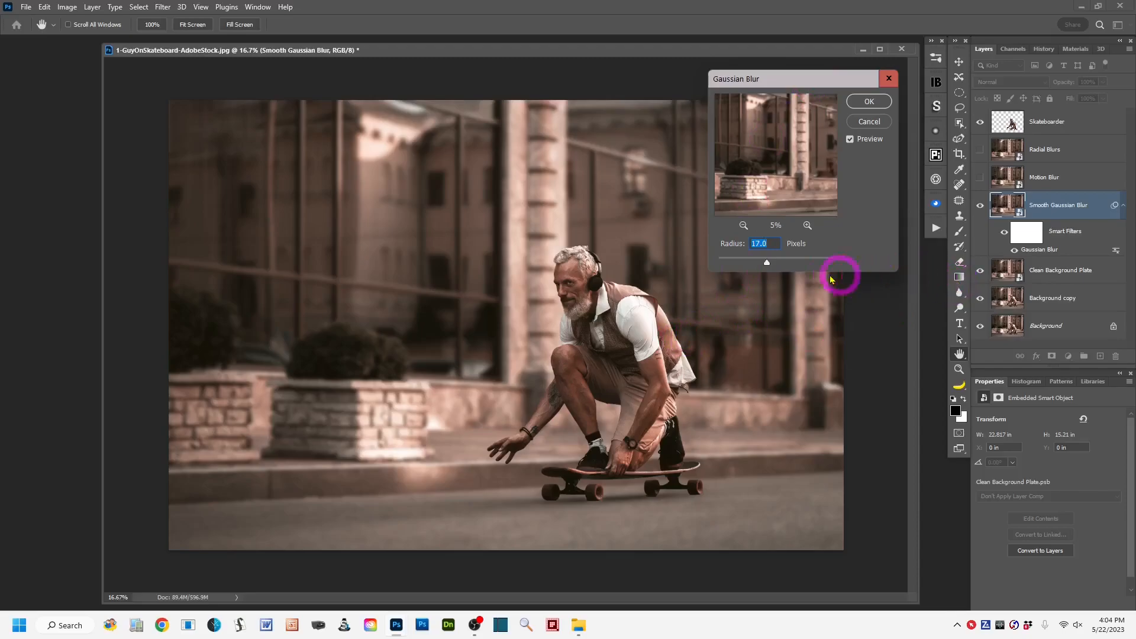
left_click(760, 244)
left_click(867, 102)
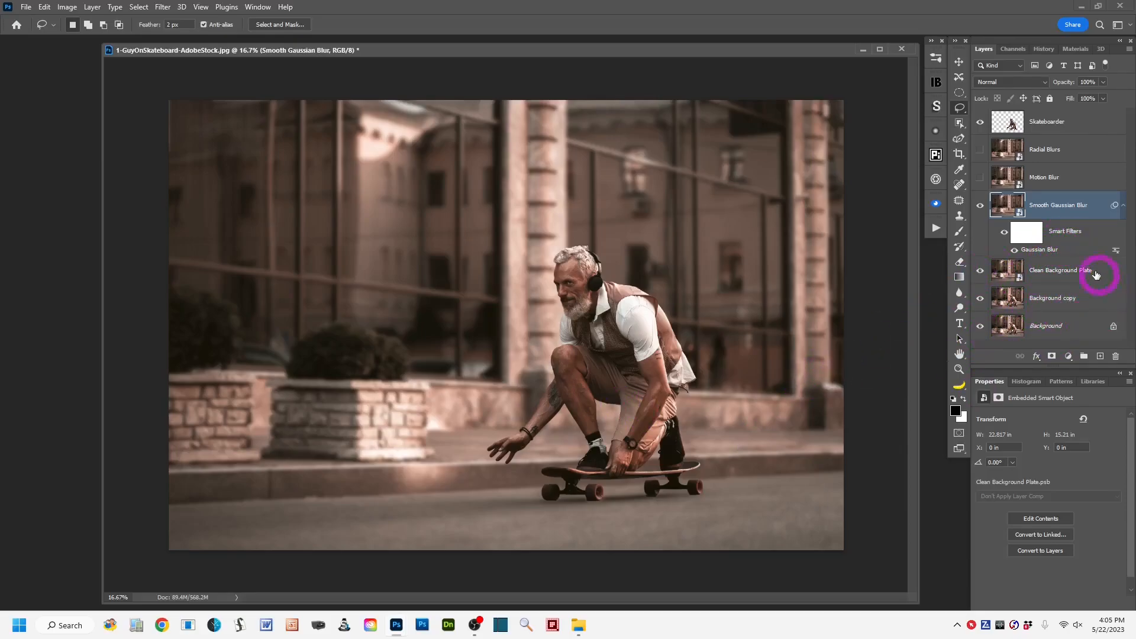
double_click(1070, 252)
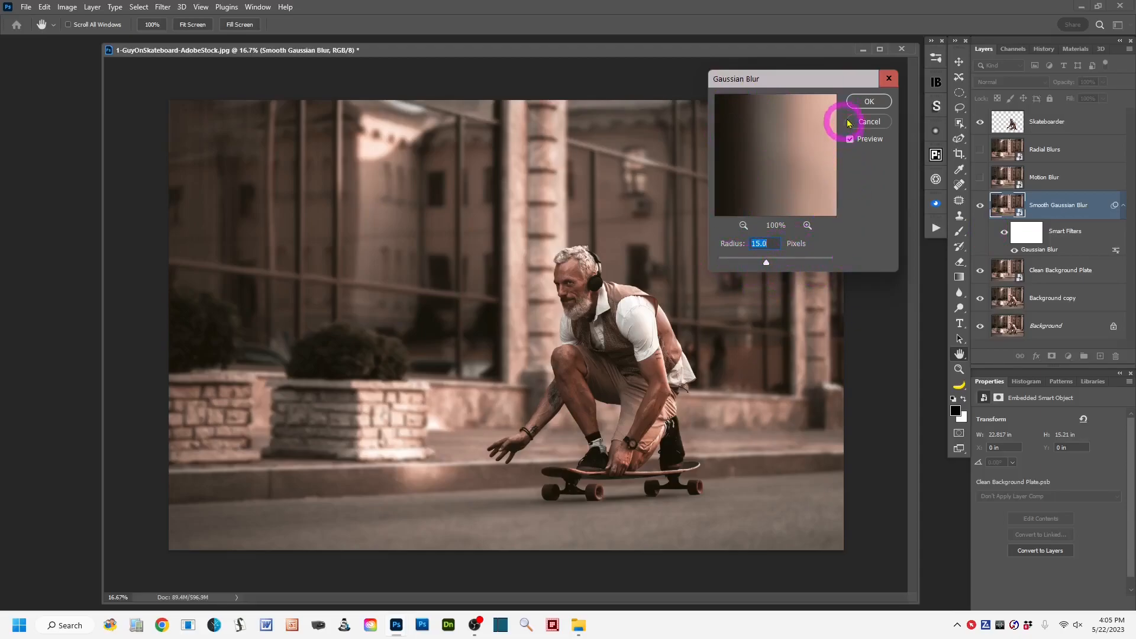
left_click(865, 101)
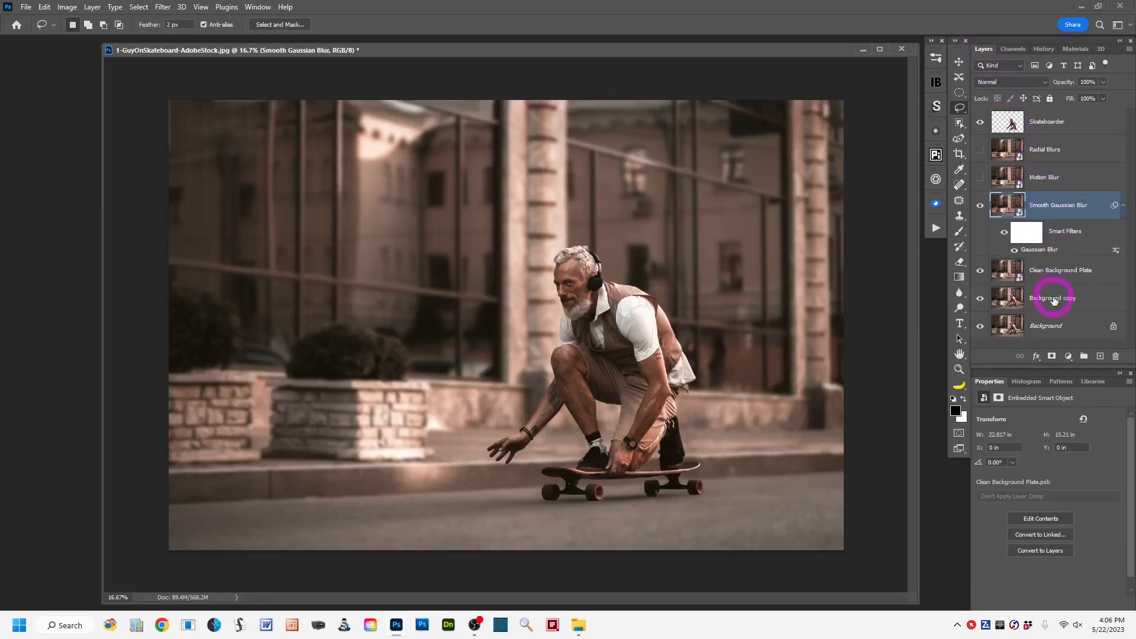
Add a layer mask to Smooth Gaussian Blur, paint the street and curb black with the 700 px Brush, and compare with the layer hidden.
left_click(1051, 359)
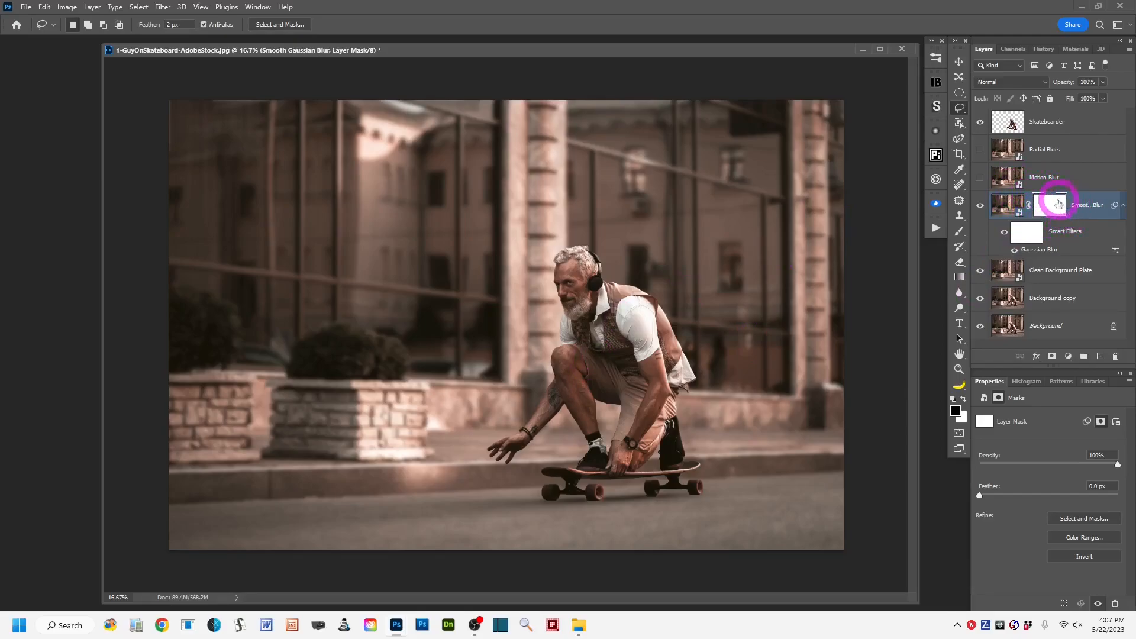
left_click(960, 233)
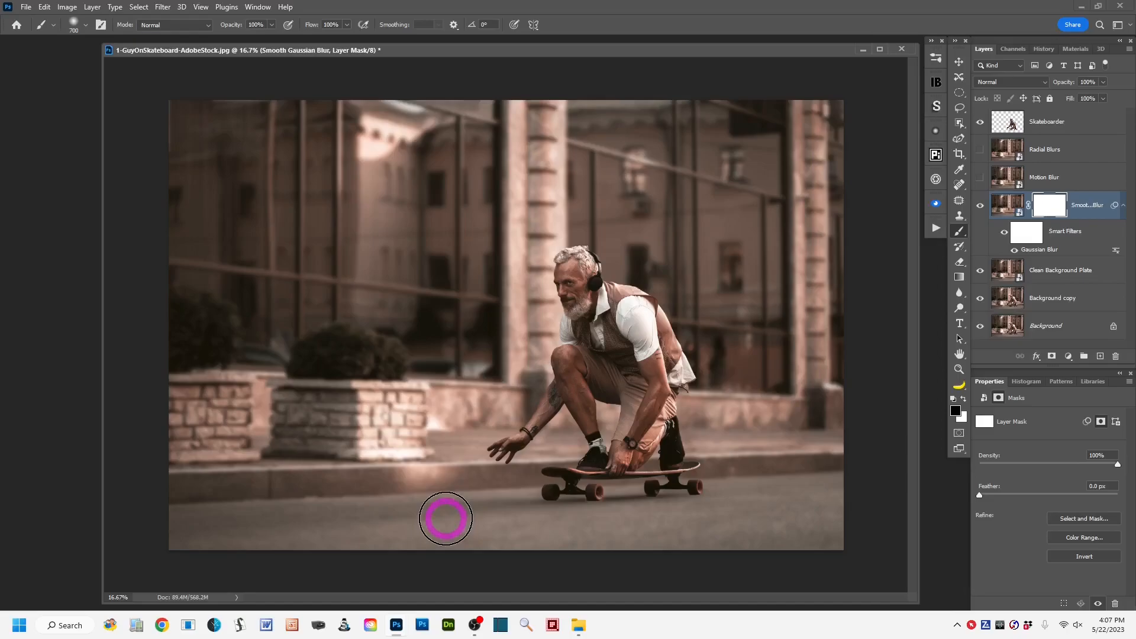
mouse_move(186, 529)
left_mouse_down()
mouse_move(287, 523)
mouse_move(218, 525)
mouse_move(255, 515)
mouse_move(196, 525)
mouse_move(422, 524)
mouse_move(294, 541)
mouse_move(335, 527)
mouse_move(439, 538)
mouse_move(353, 539)
mouse_move(453, 535)
mouse_move(443, 545)
mouse_move(347, 543)
mouse_move(510, 536)
mouse_move(336, 538)
mouse_move(621, 540)
mouse_move(474, 541)
mouse_move(477, 500)
mouse_move(515, 497)
mouse_move(161, 505)
mouse_move(478, 529)
mouse_move(228, 534)
mouse_move(563, 496)
mouse_move(469, 496)
mouse_move(637, 492)
mouse_move(541, 511)
mouse_move(617, 497)
mouse_move(570, 493)
mouse_move(653, 495)
mouse_move(614, 516)
mouse_move(579, 500)
mouse_move(739, 489)
mouse_move(535, 519)
mouse_move(737, 517)
mouse_move(535, 533)
mouse_move(732, 544)
mouse_move(558, 549)
mouse_move(802, 529)
mouse_move(577, 534)
mouse_move(861, 540)
mouse_move(681, 525)
mouse_move(771, 487)
mouse_move(694, 492)
mouse_move(829, 489)
mouse_move(770, 497)
mouse_move(837, 471)
mouse_move(695, 523)
mouse_move(685, 532)
mouse_move(702, 563)
mouse_move(489, 540)
mouse_move(444, 521)
mouse_move(272, 526)
mouse_move(200, 497)
mouse_move(466, 509)
mouse_move(659, 482)
mouse_move(765, 488)
mouse_move(692, 533)
mouse_move(779, 486)
mouse_move(763, 559)
left_mouse_up()
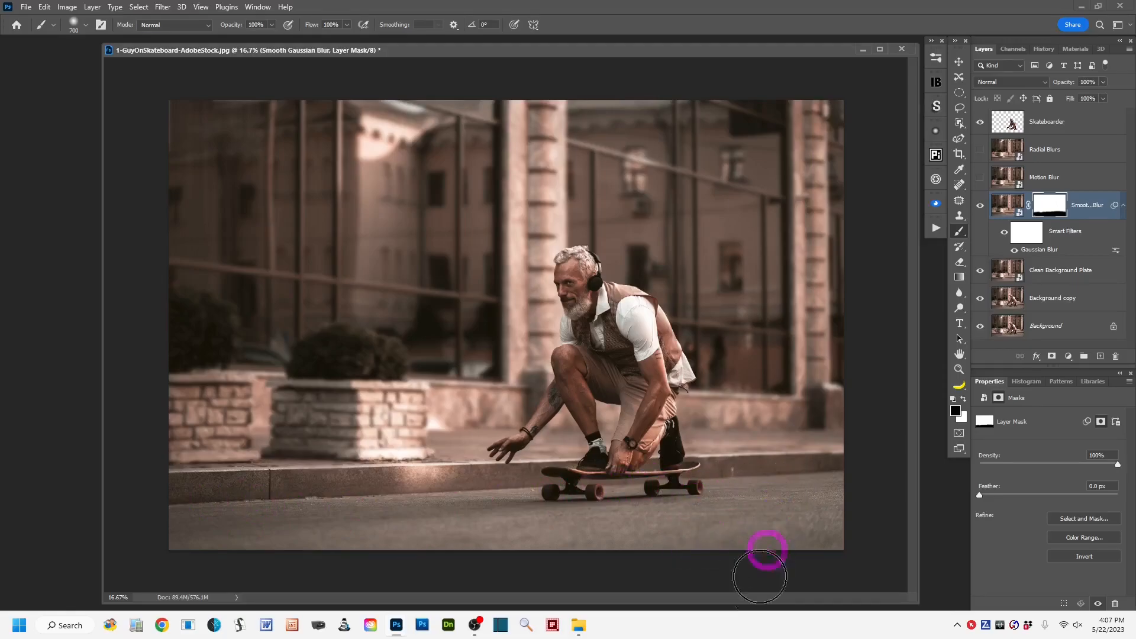
left_click(981, 207)
left_click(980, 207)
left_click(981, 210)
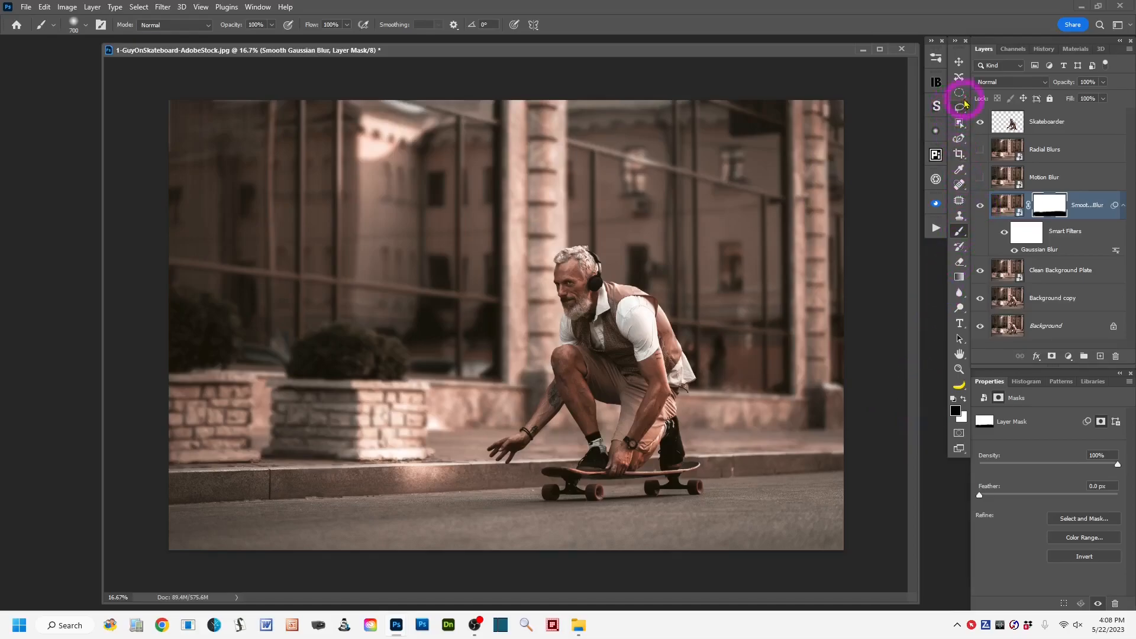
left_click(959, 108)
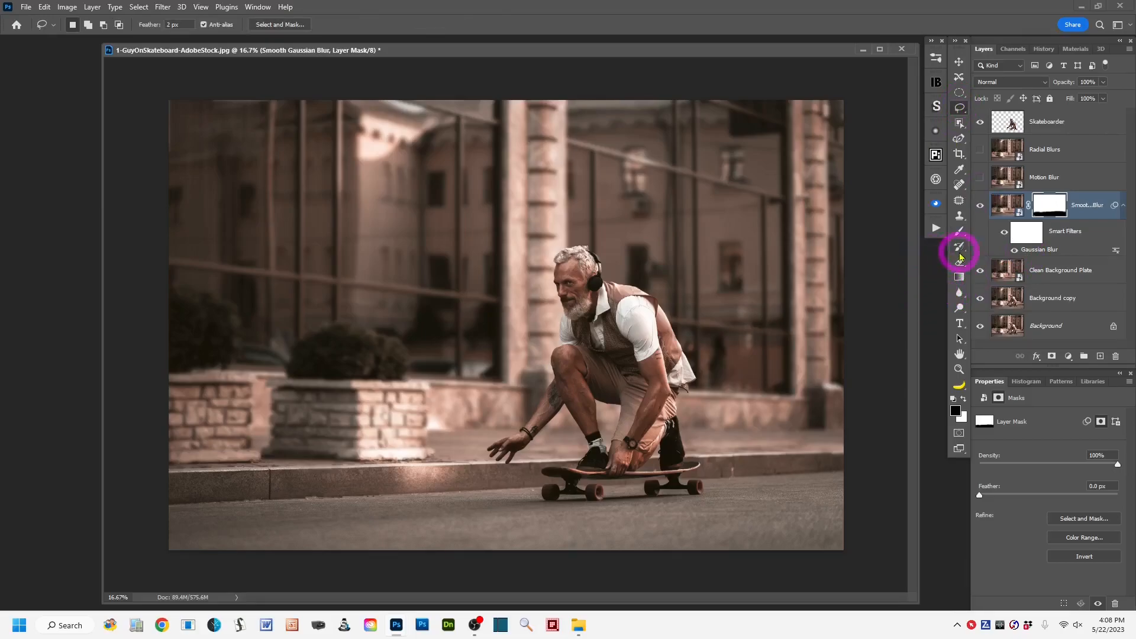
Hide the Smooth Gaussian Blur layer and make the Motion Blur layer visible and active.
left_click(980, 208)
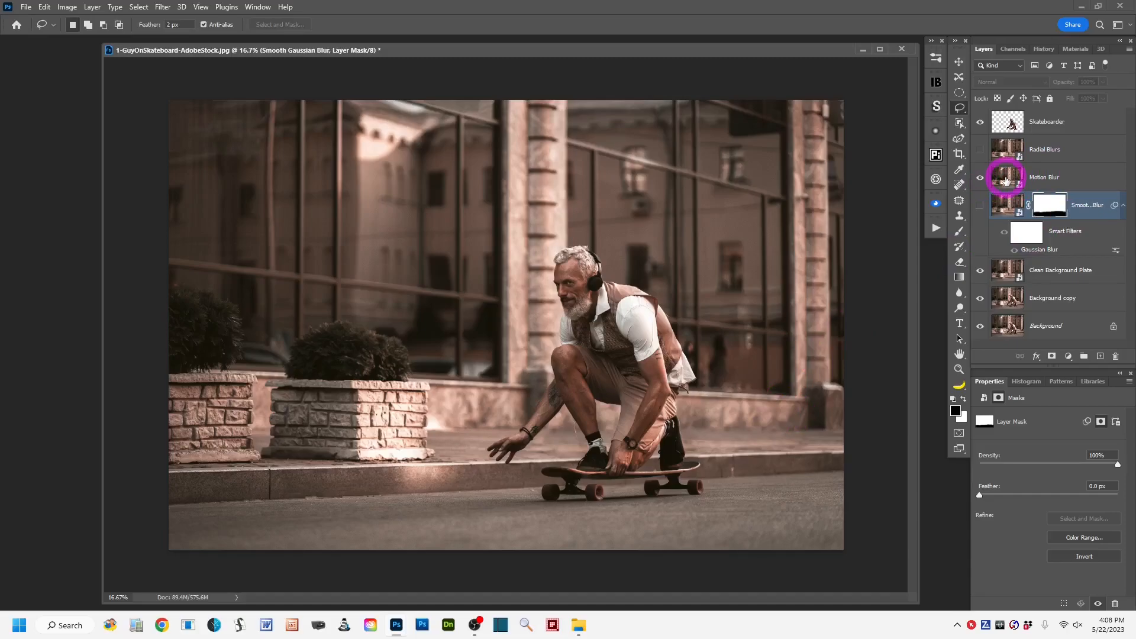
left_click(1082, 178)
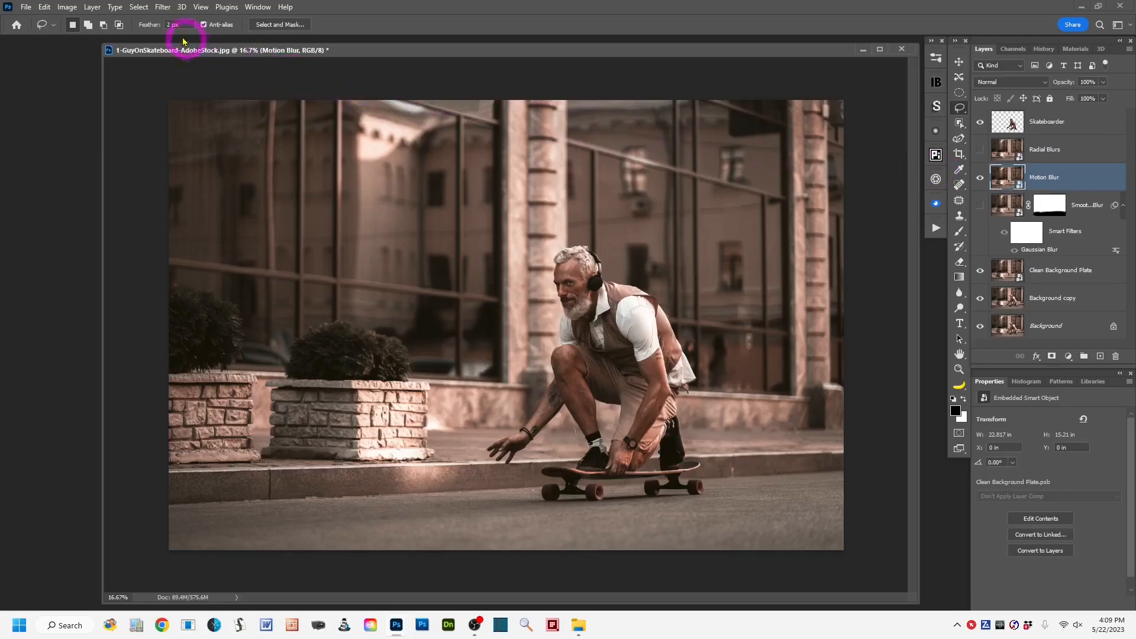
Start a Motion Blur filter on the Motion Blur layer with the preview turned on.
left_click(161, 7)
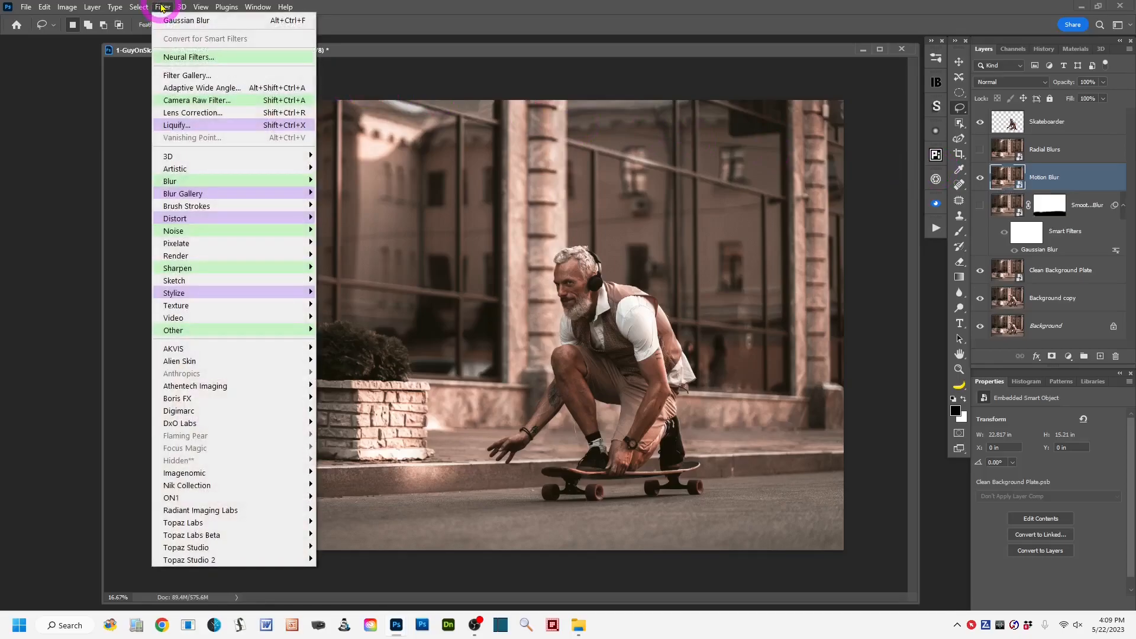
mouse_move(239, 187)
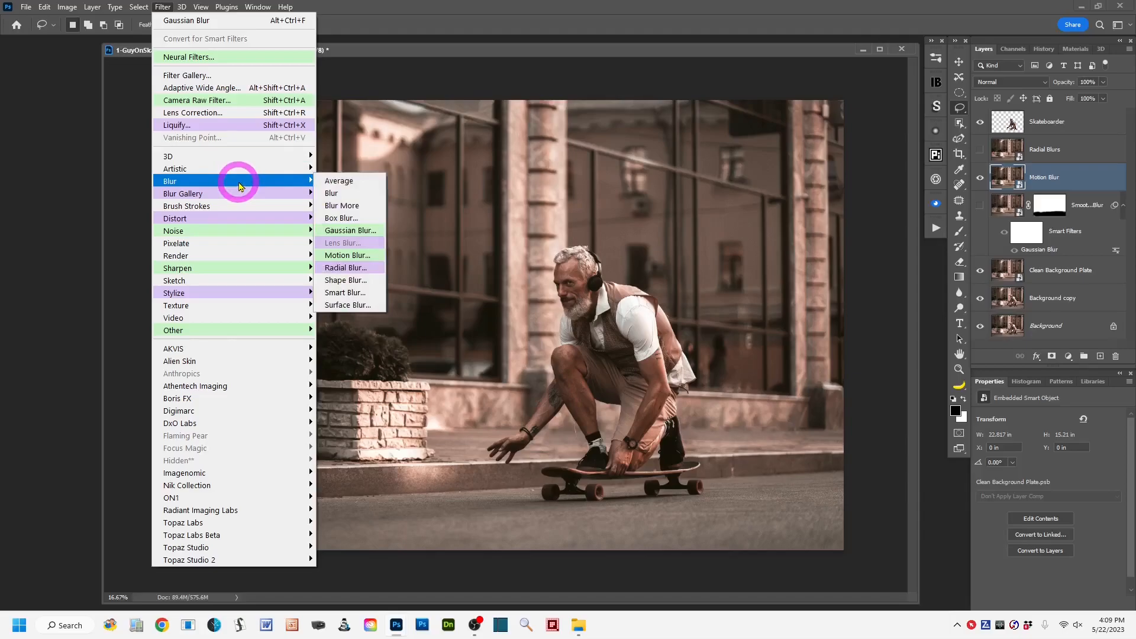
left_click(375, 259)
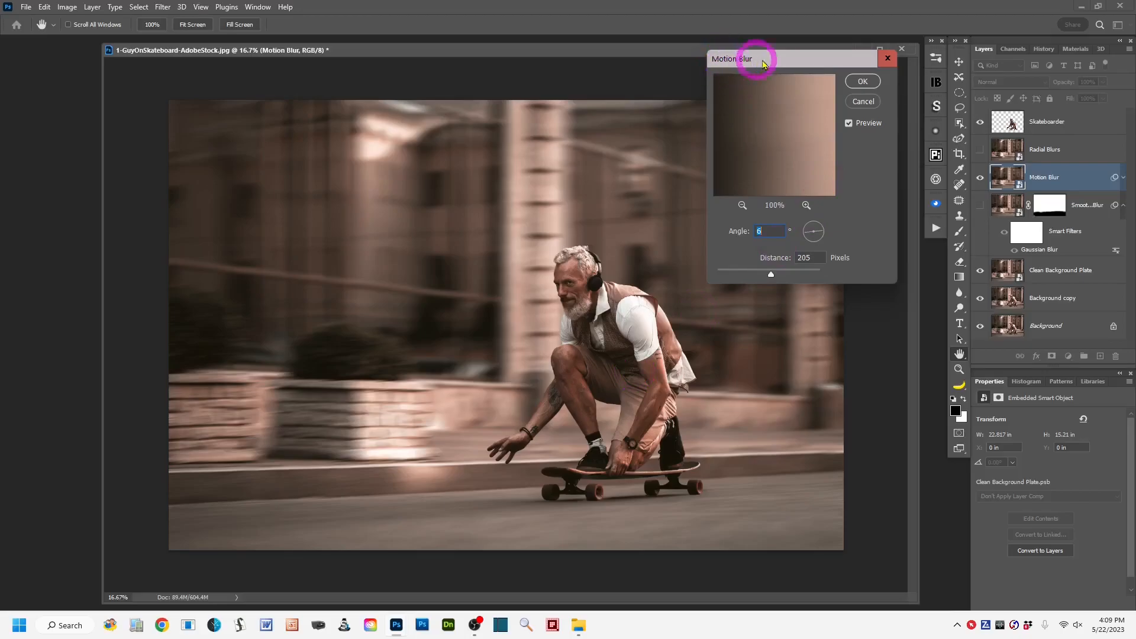
left_click_drag(758, 61, 750, 76)
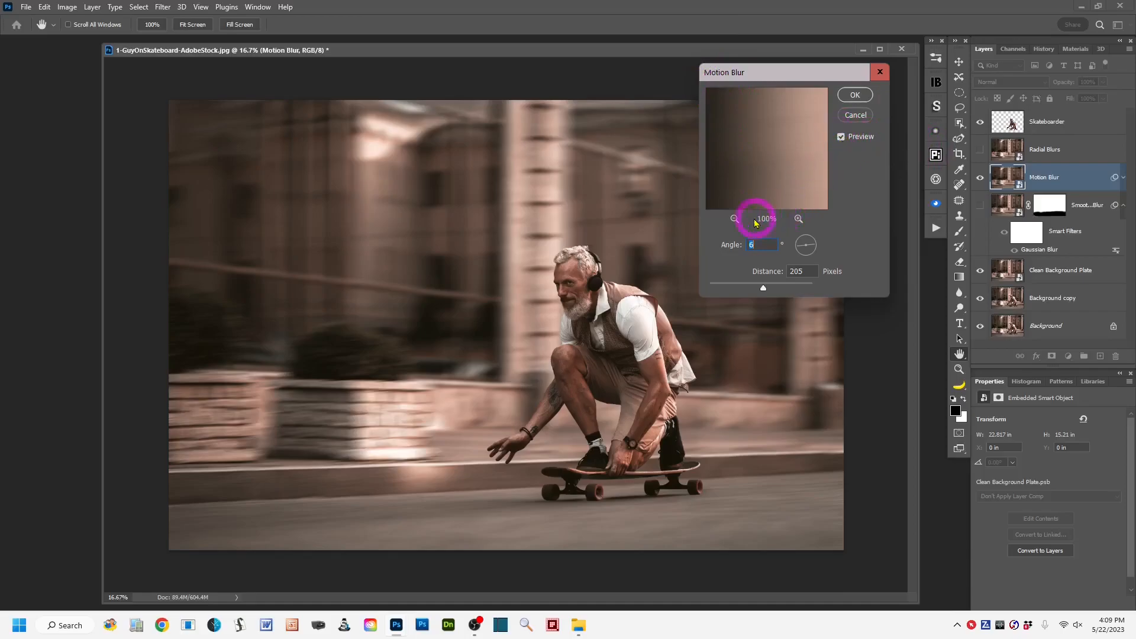
left_click(735, 219)
left_click(734, 219)
left_click(734, 219)
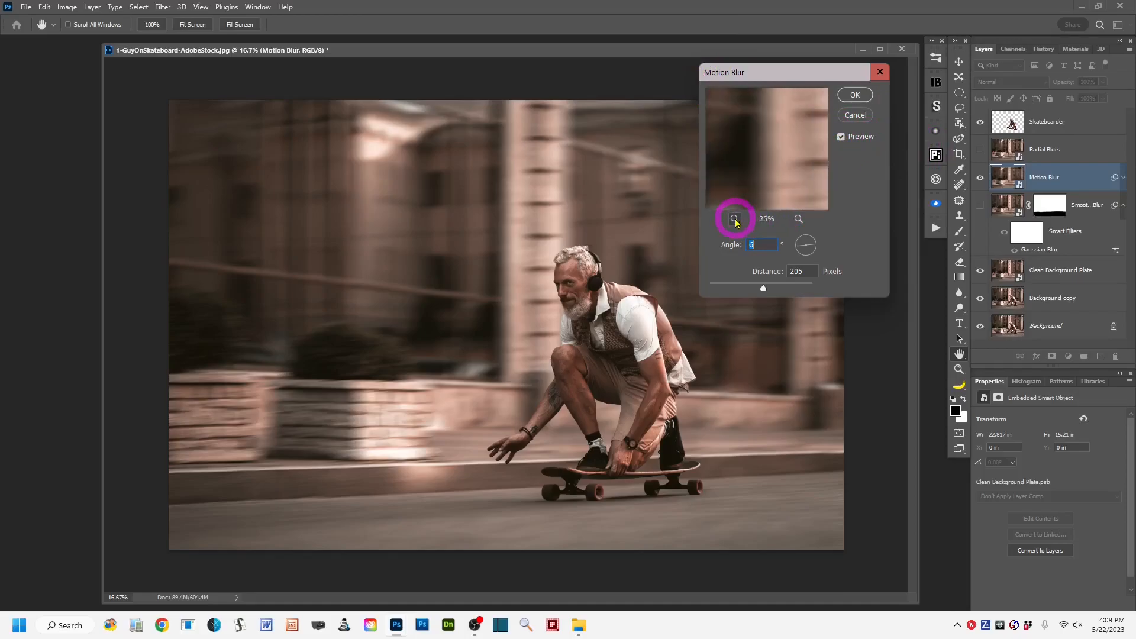
left_click(734, 219)
left_click(735, 219)
left_click(734, 219)
left_click_drag(748, 183, 758, 171)
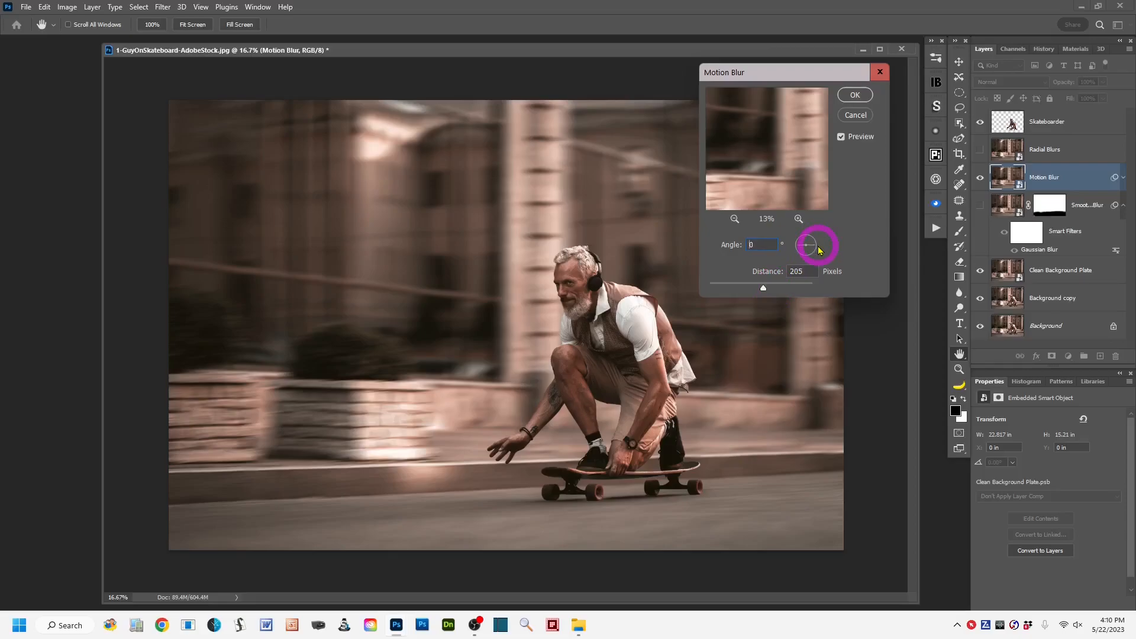
Try Motion Blur angles such as 25 and 12 degrees, and return the angle to 6 degrees.
left_click_drag(819, 244, 819, 247)
left_click(759, 243)
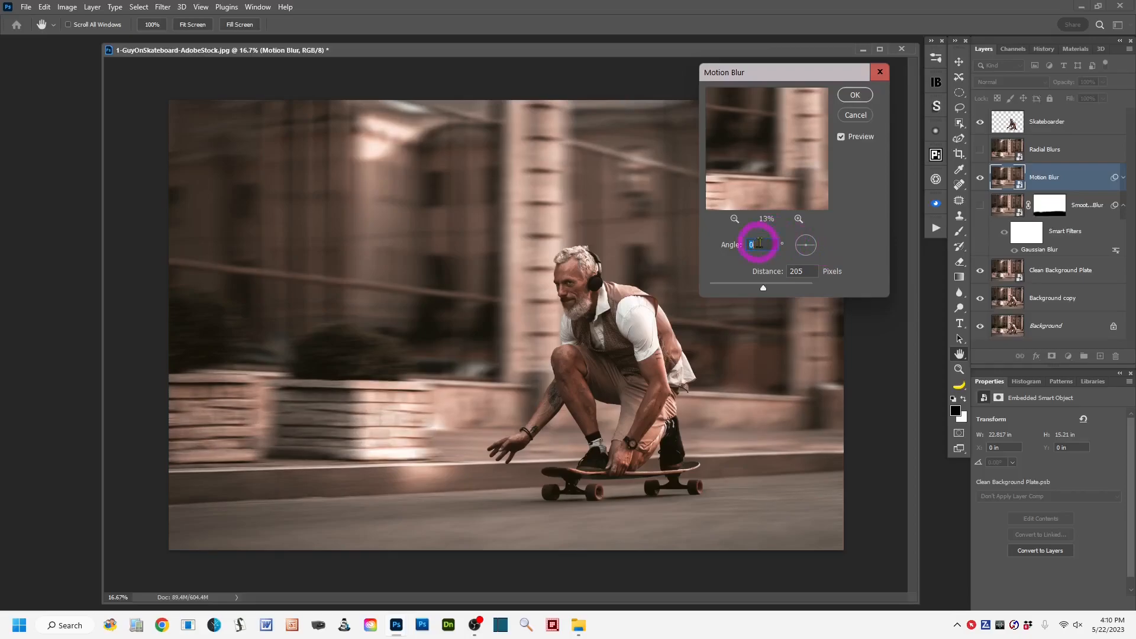
type("6")
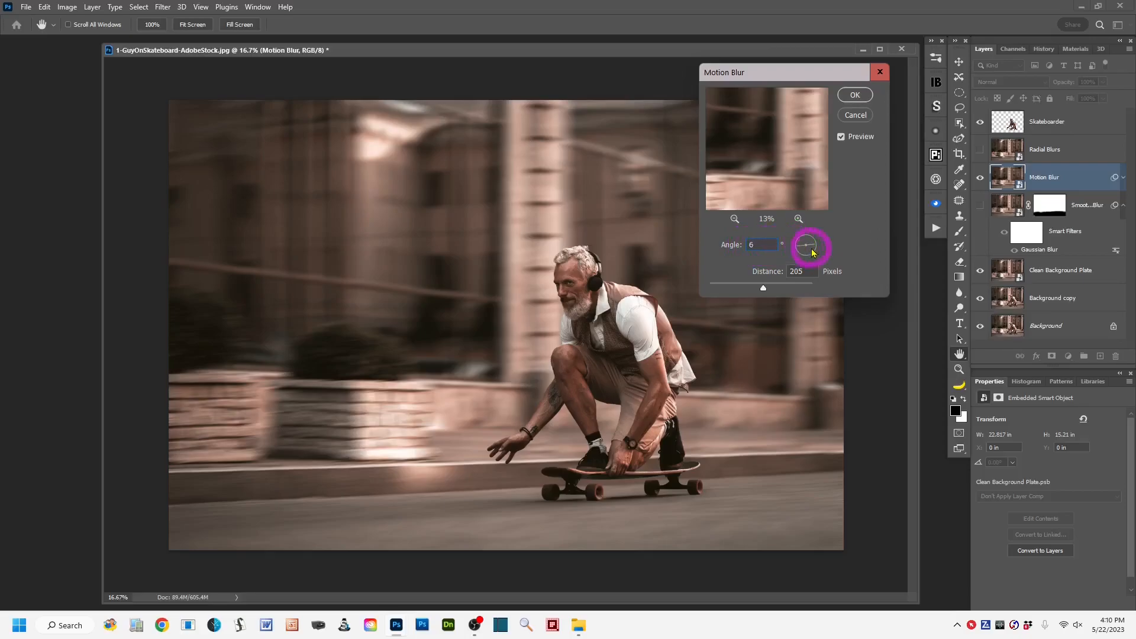
left_click_drag(814, 249, 818, 253)
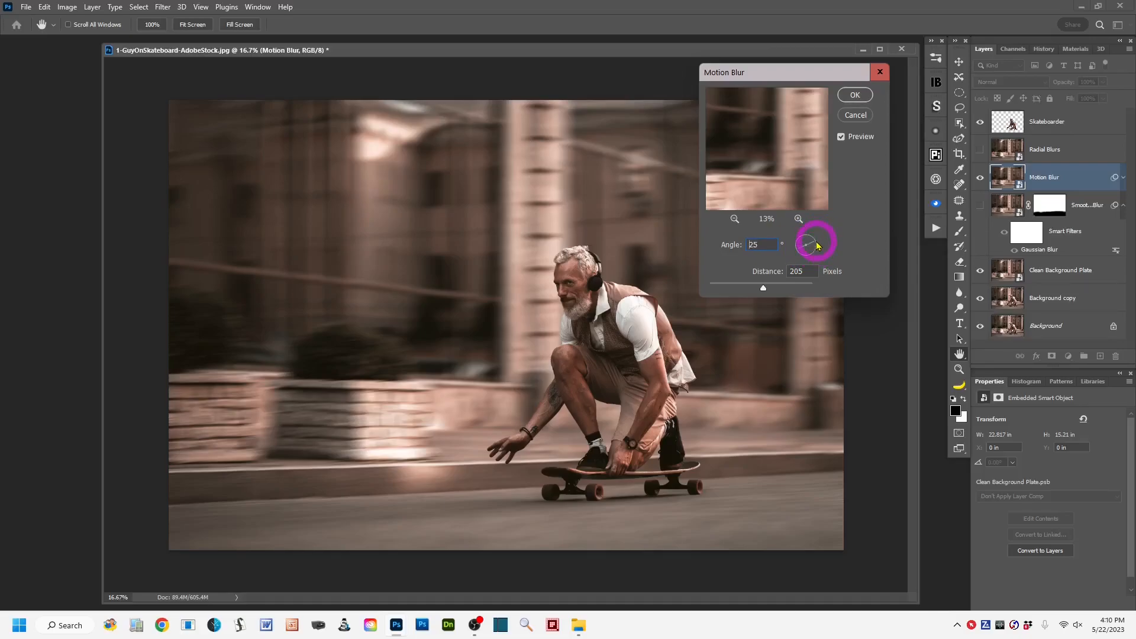
left_click_drag(816, 244, 816, 243)
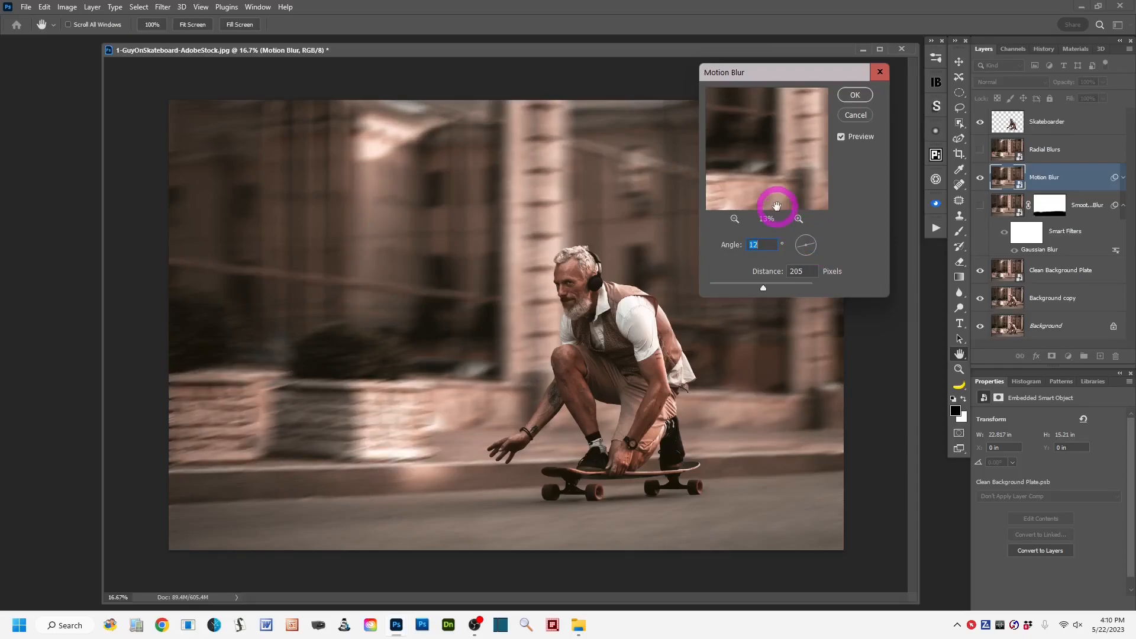
key("Down")
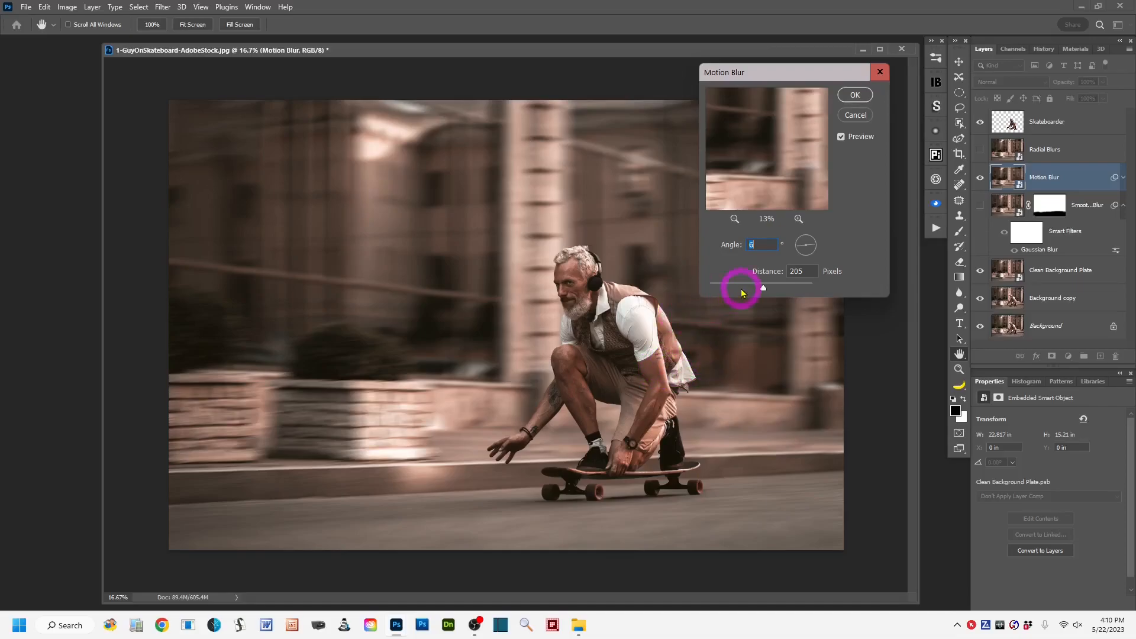
Apply Motion Blur with the distance set to 301 pixels, and reopen the smart filter's settings to review them.
left_click_drag(764, 289, 793, 290)
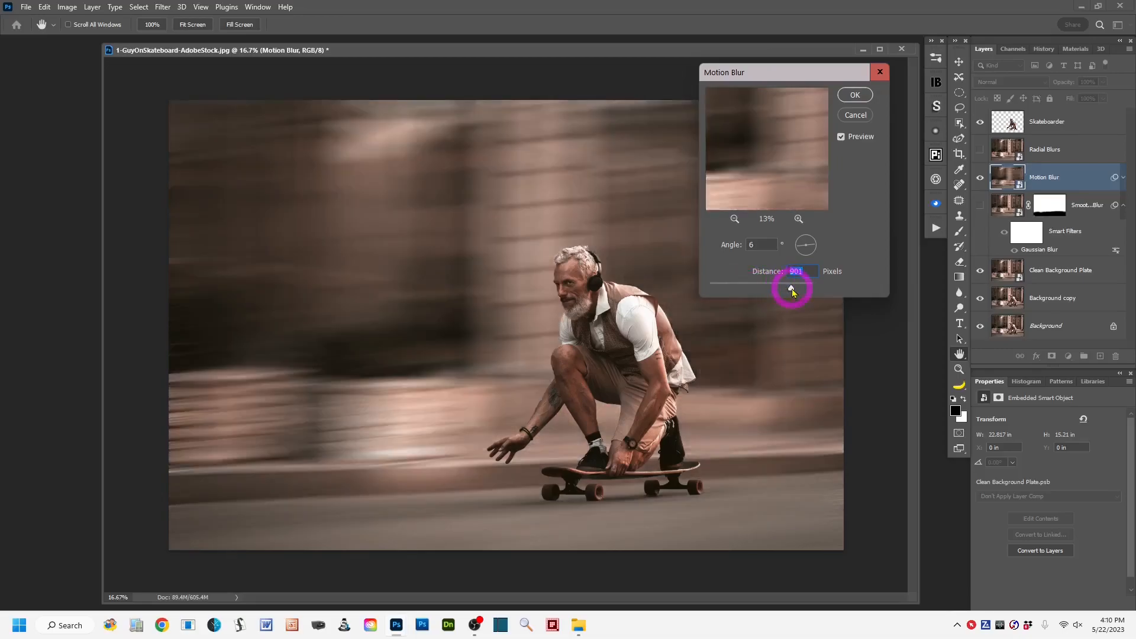
mouse_move(789, 290)
left_mouse_down()
mouse_move(766, 291)
mouse_move(781, 292)
left_mouse_up()
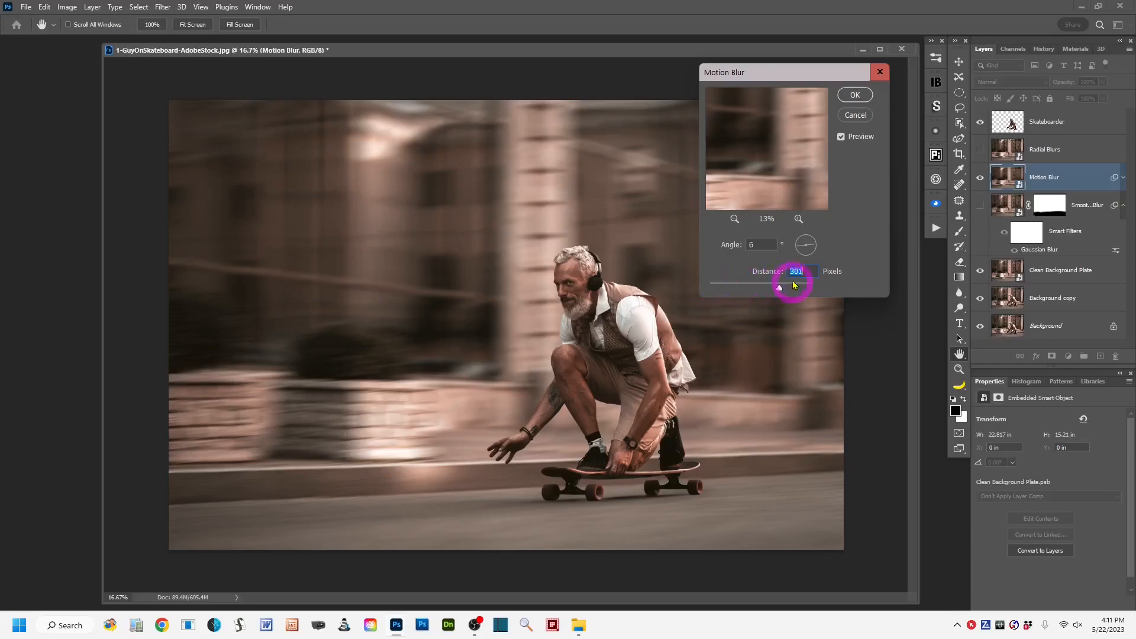
left_click(855, 96)
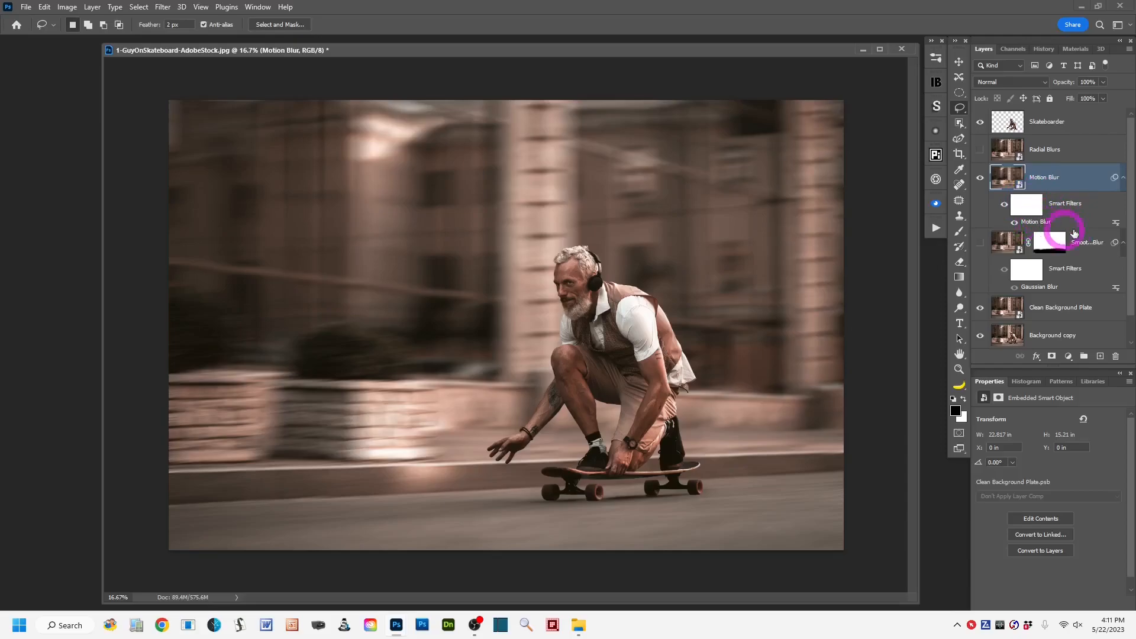
double_click(1063, 225)
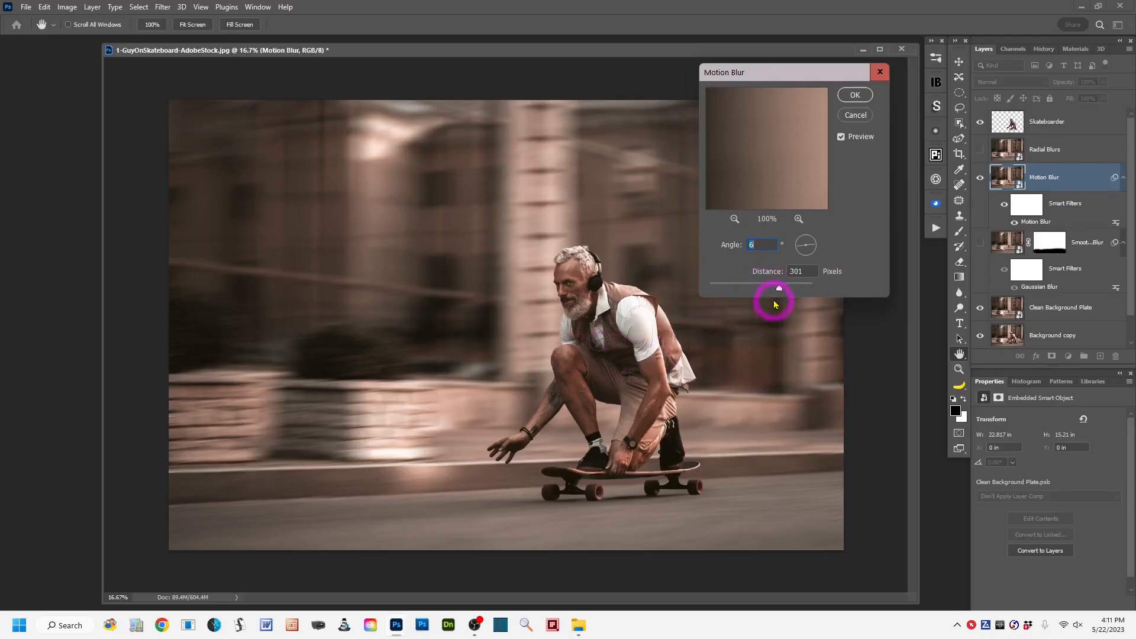
left_click(854, 96)
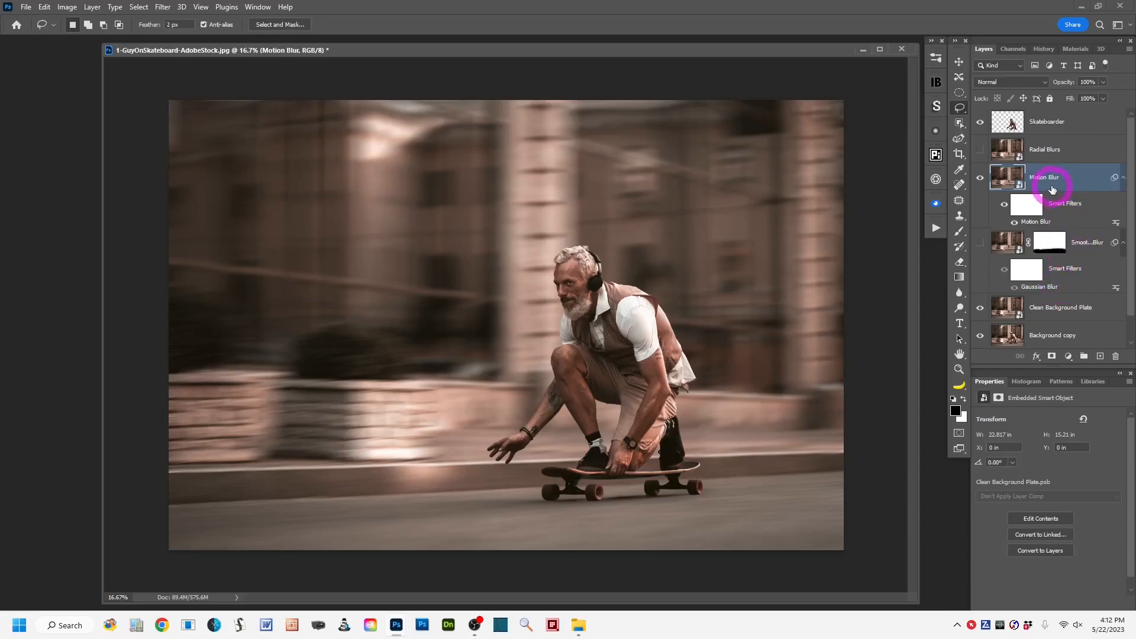
Hide the Motion Blur layer in favor of a visible, active Radial Blurs layer, and start a Radial Blur filter on it.
left_click(981, 179)
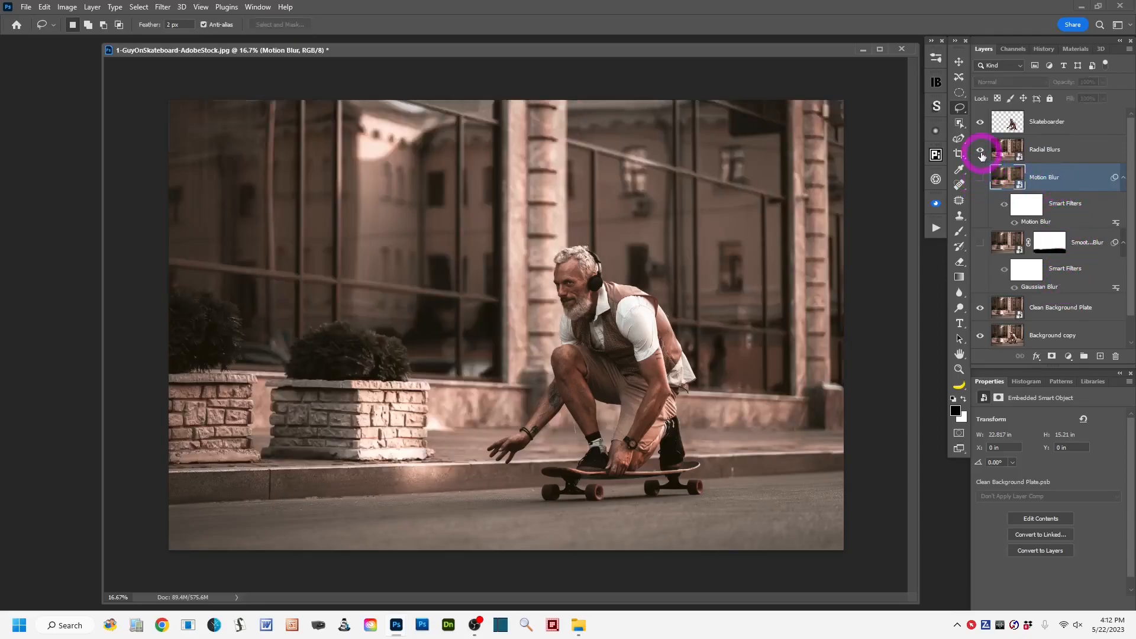
left_click(1080, 150)
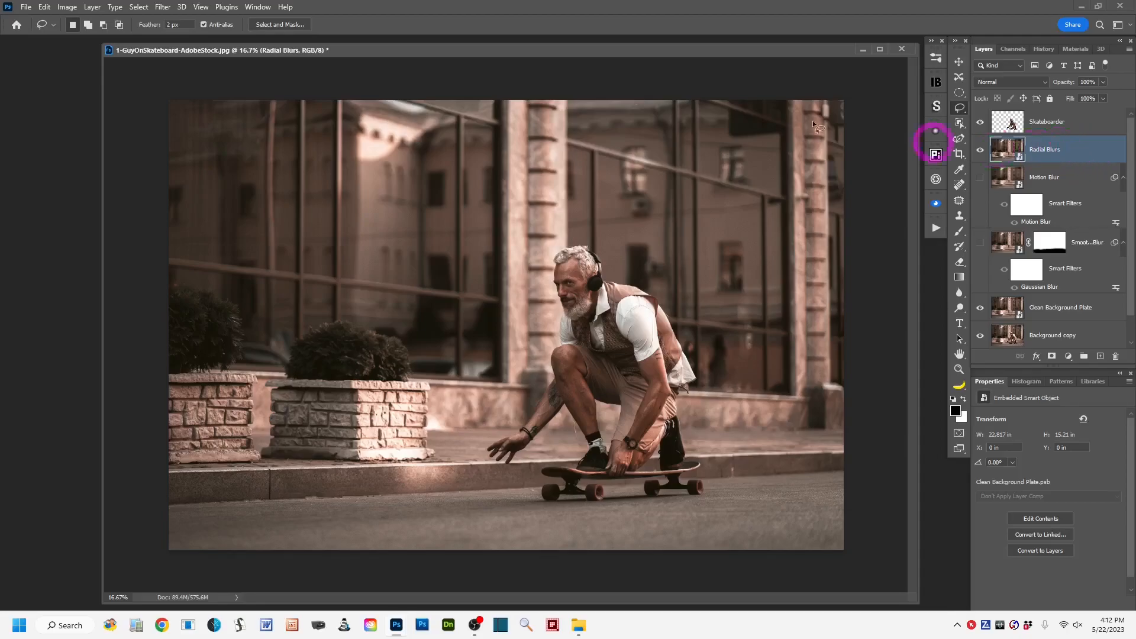
left_click(162, 8)
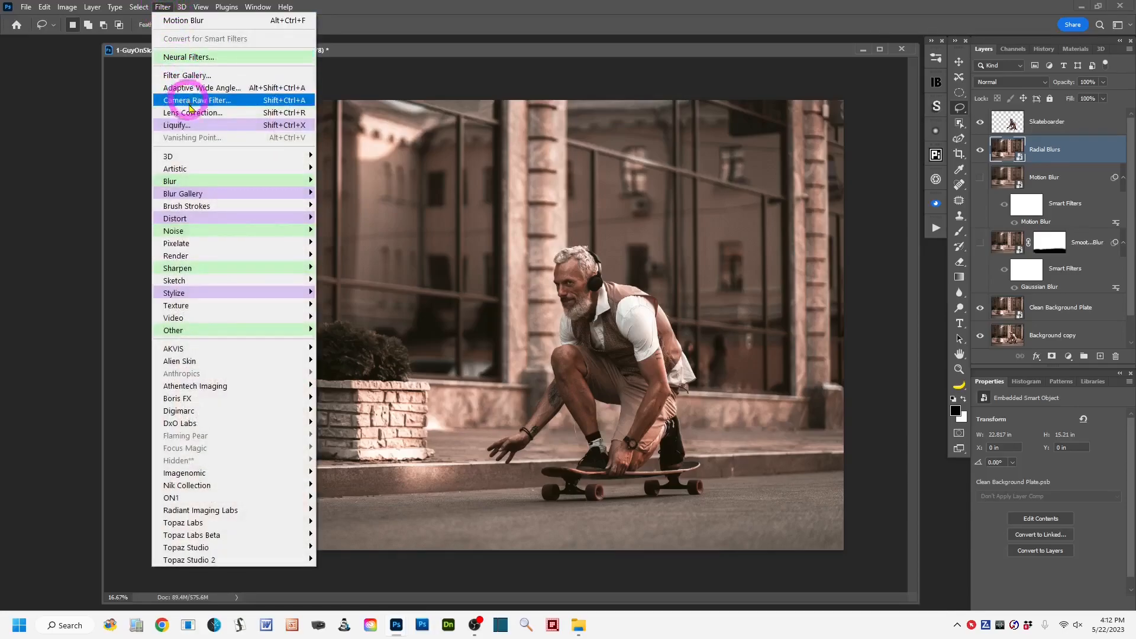
mouse_move(214, 180)
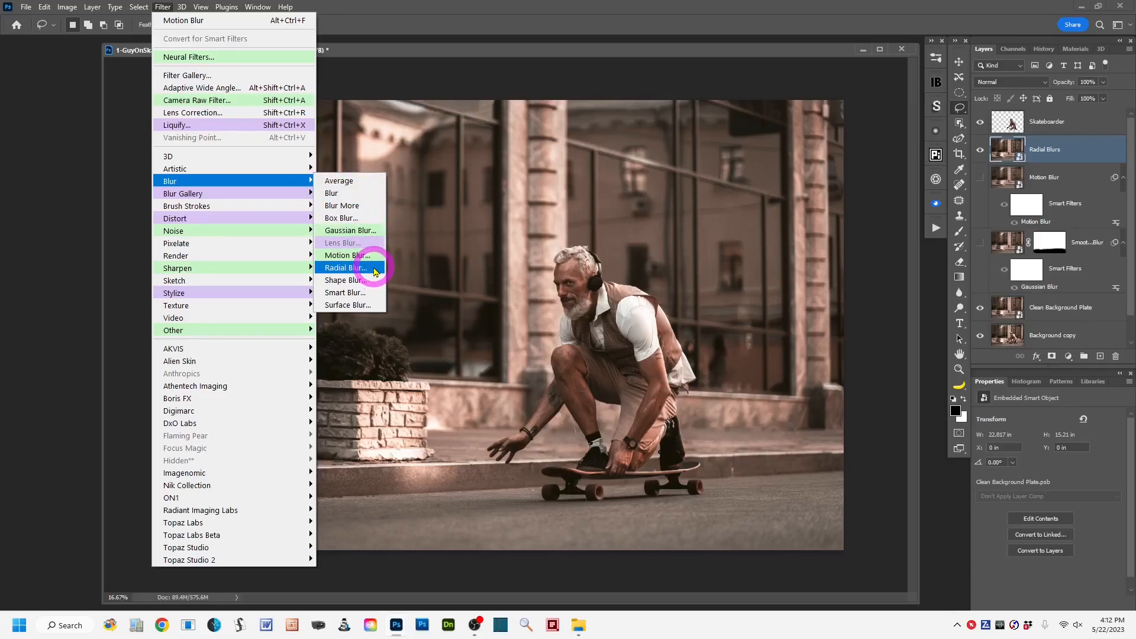
left_click(375, 272)
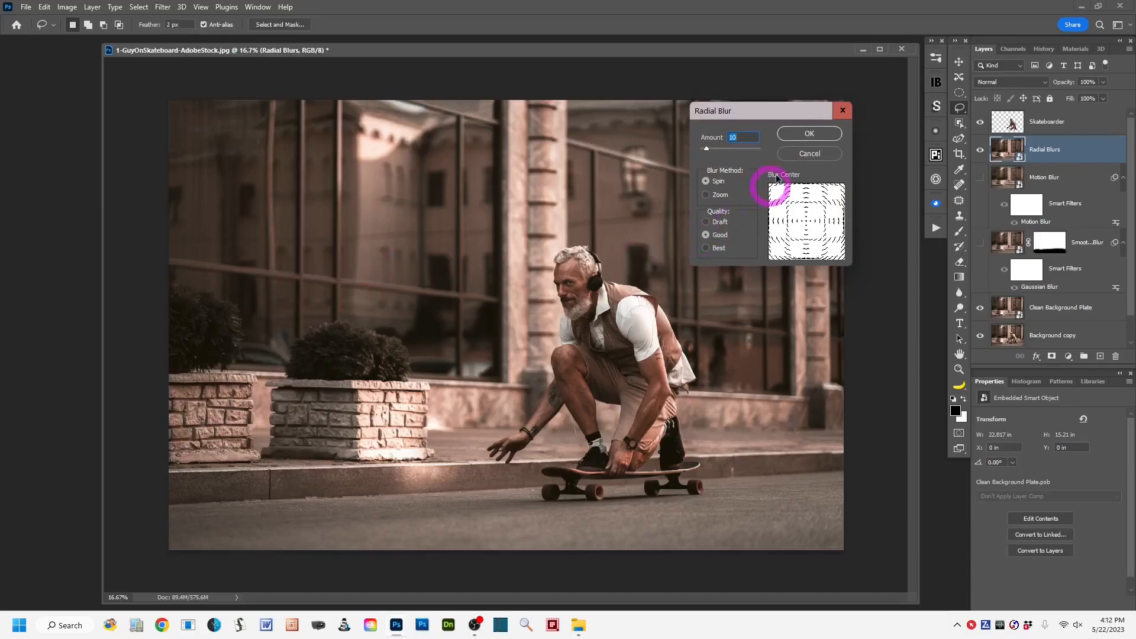
left_click_drag(791, 111, 820, 81)
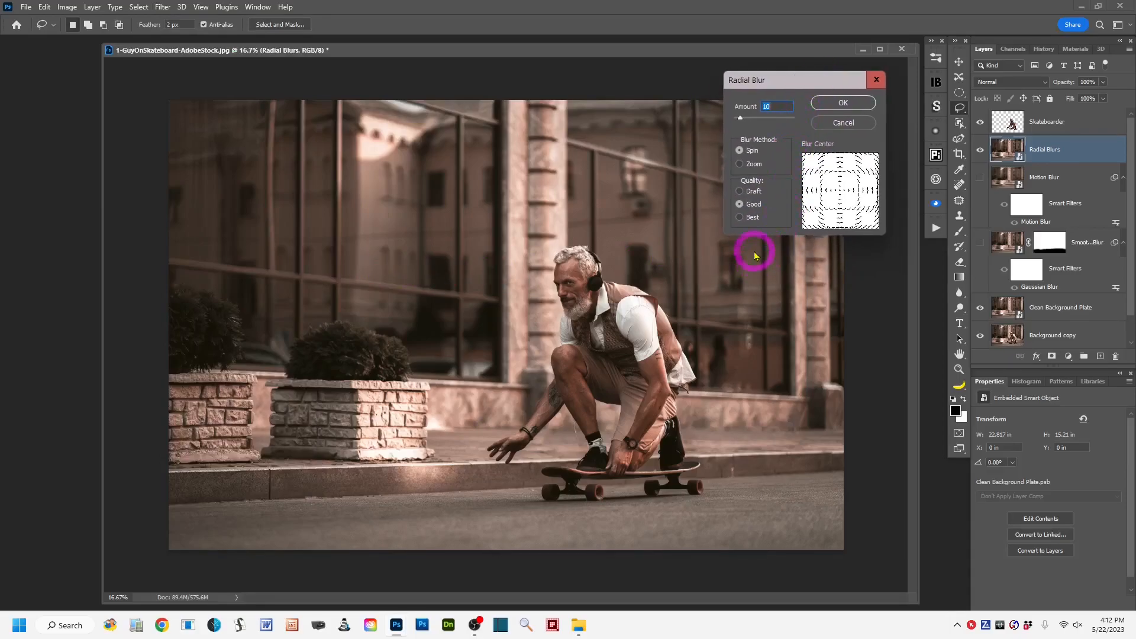
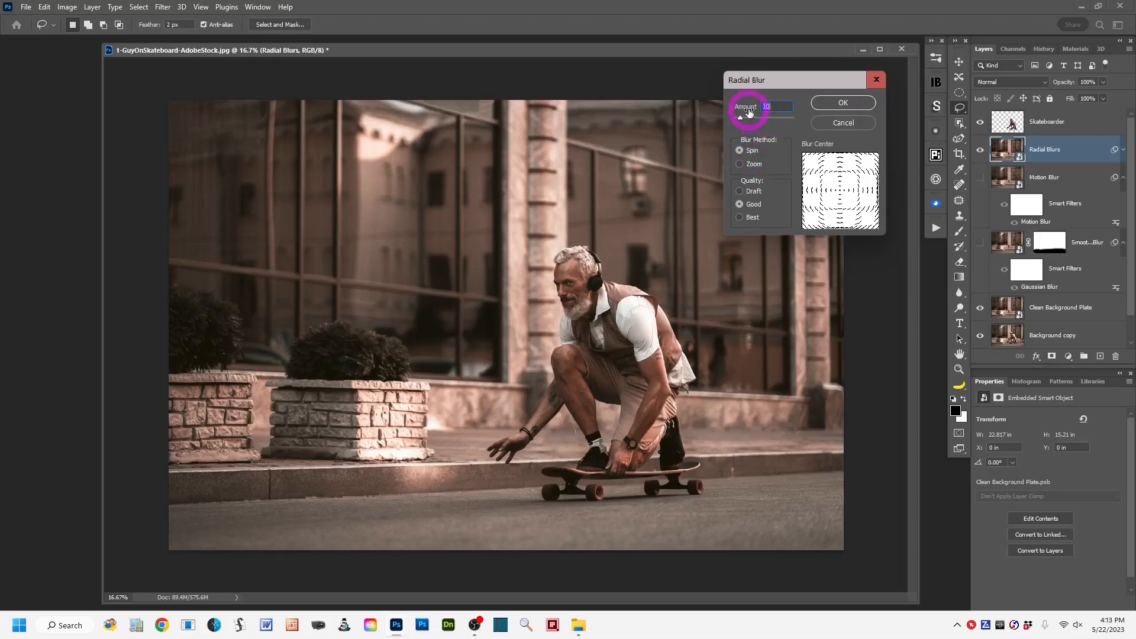
Apply a Spin Radial Blur with amount 23 and Good quality, shifting the blur center toward the skateboarder.
left_click_drag(740, 117, 747, 118)
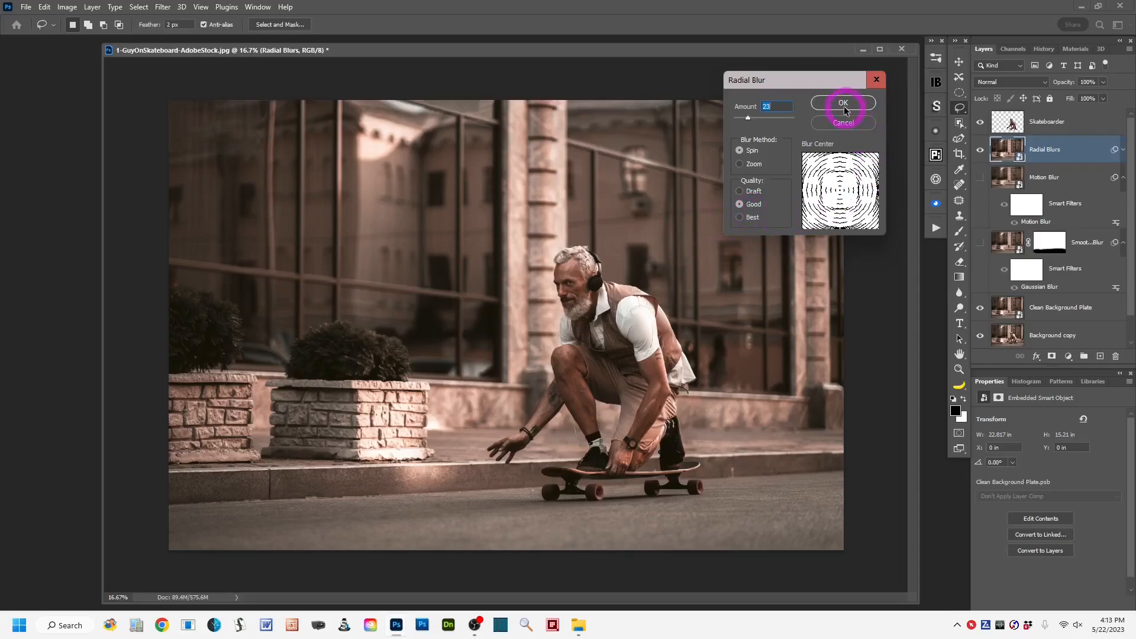
left_click(844, 204)
mouse_move(845, 204)
left_mouse_down()
mouse_move(838, 165)
mouse_move(808, 151)
mouse_move(816, 138)
mouse_move(832, 158)
mouse_move(816, 160)
mouse_move(883, 229)
mouse_move(831, 210)
mouse_move(854, 203)
mouse_move(796, 197)
mouse_move(841, 196)
left_mouse_up()
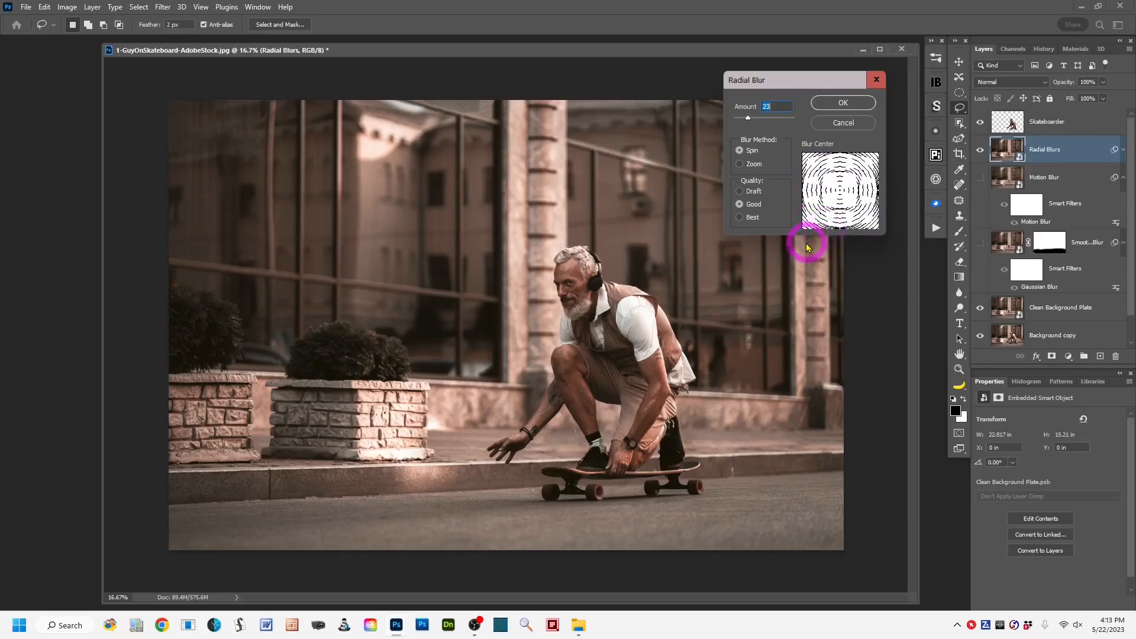
left_click(839, 189)
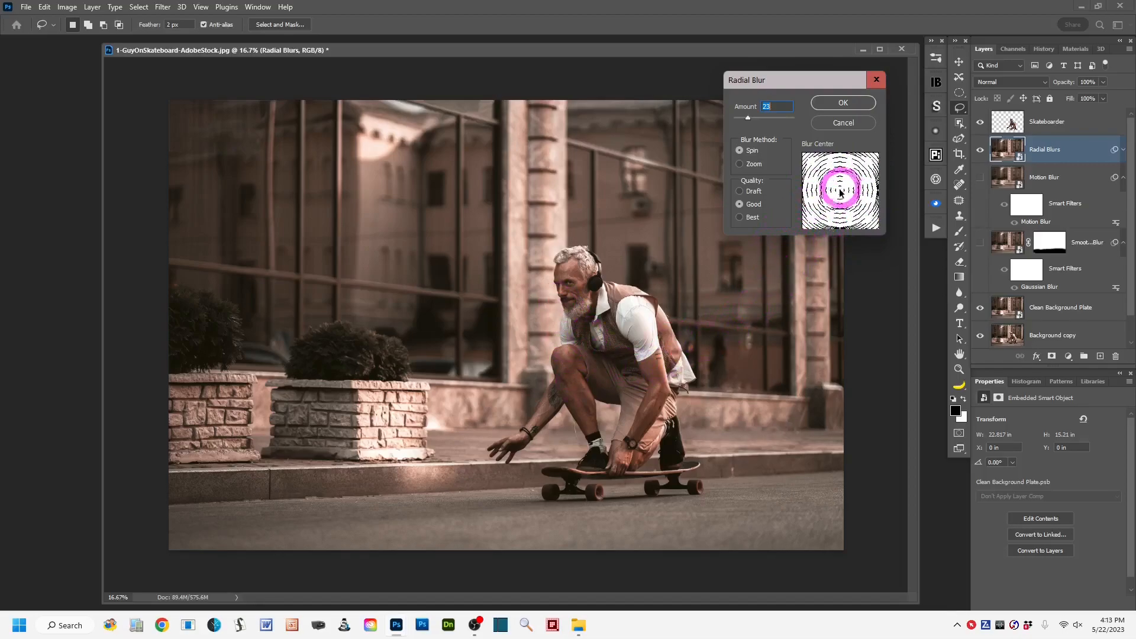
mouse_move(839, 191)
left_mouse_down()
mouse_move(836, 200)
mouse_move(857, 193)
mouse_move(850, 202)
left_mouse_up()
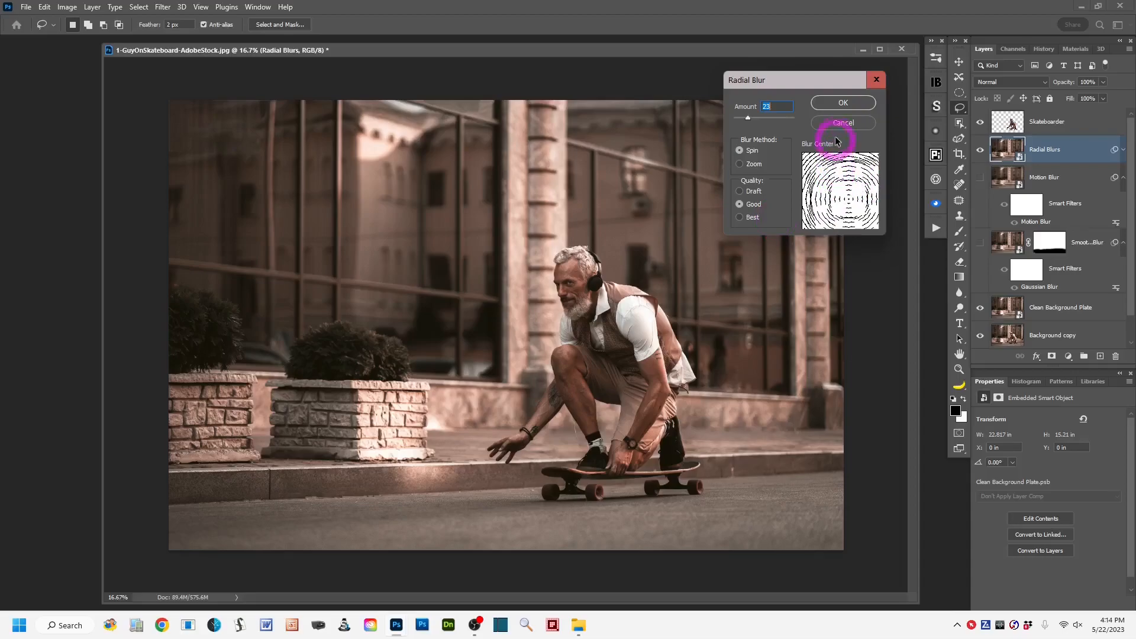
left_click(843, 103)
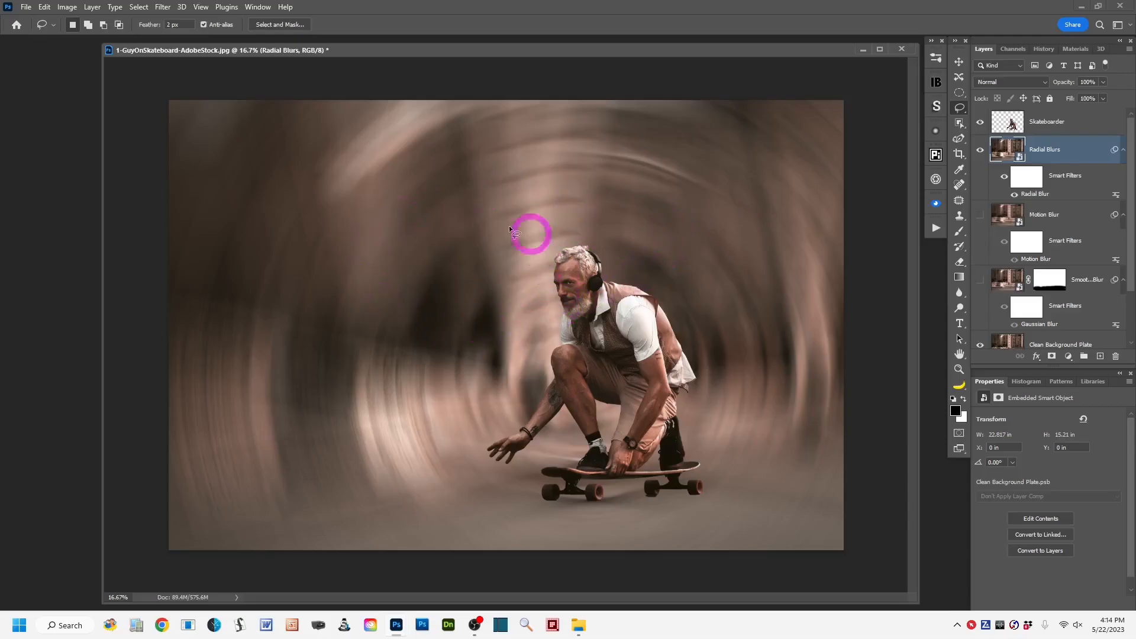
Set the Radial Blur smart filter's amount to 20 and the Radial Blurs layer's opacity to 80%.
double_click(1069, 196)
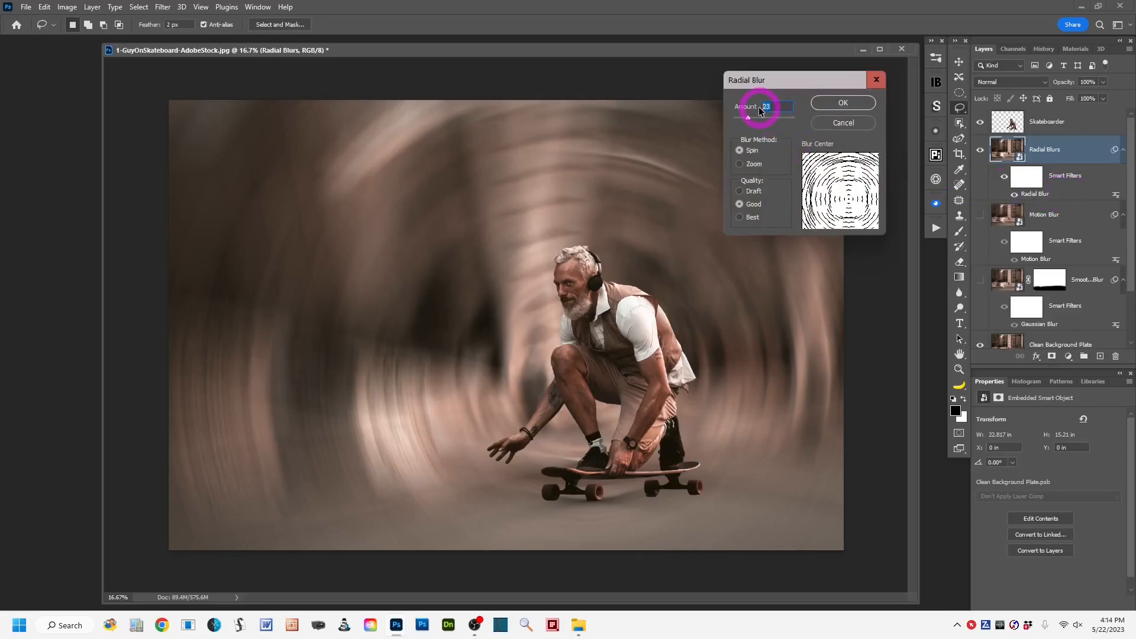
type("20")
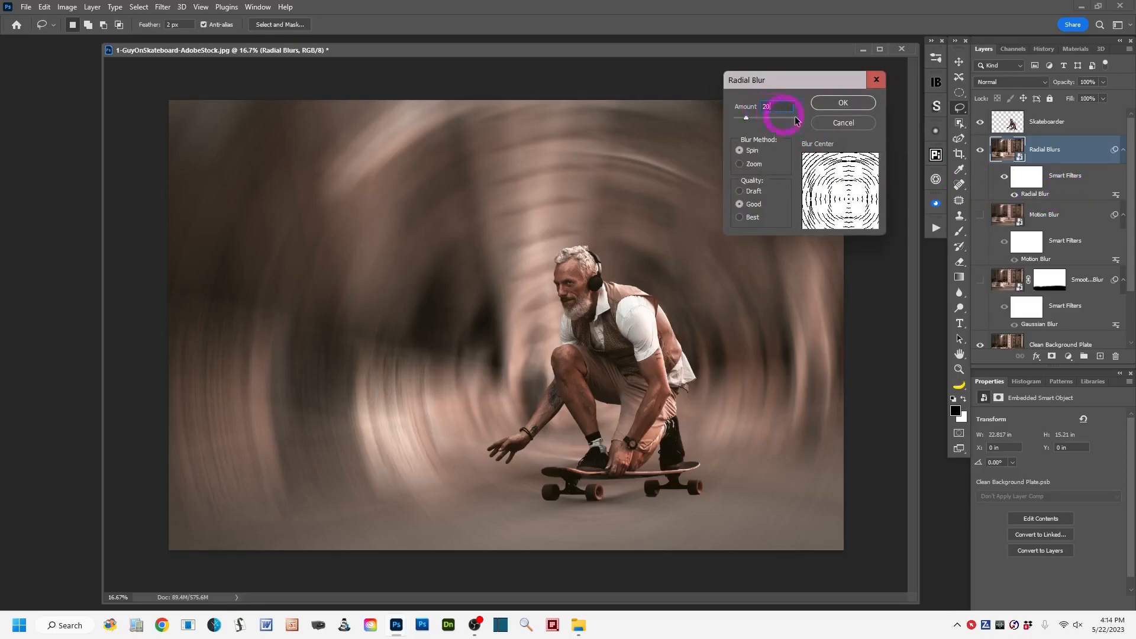
left_click(845, 104)
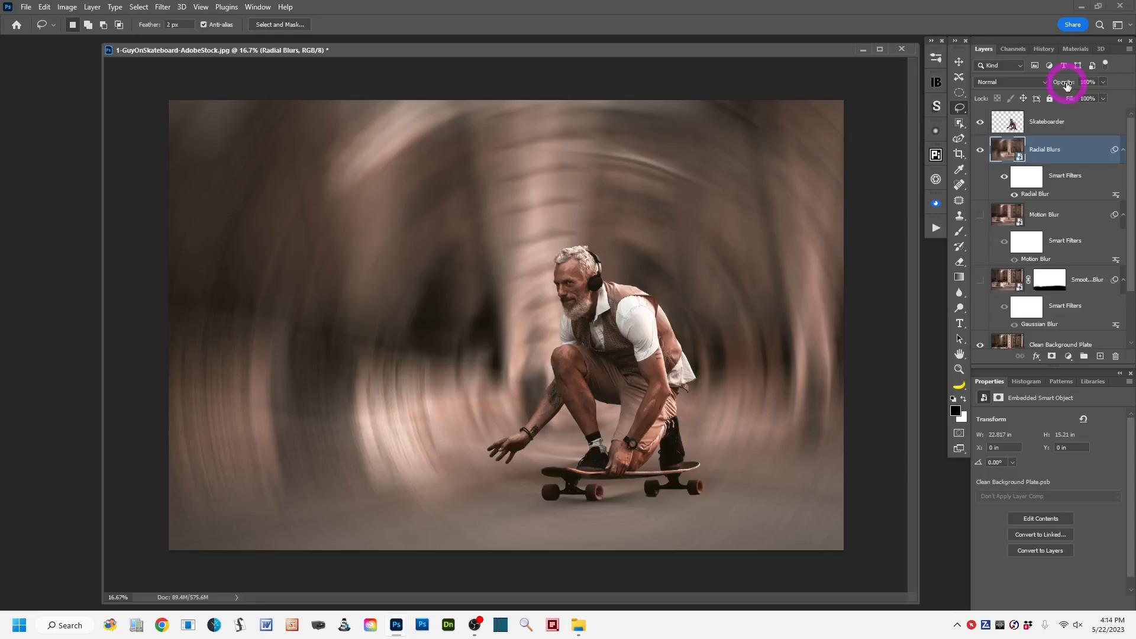
left_click_drag(1066, 86, 1056, 86)
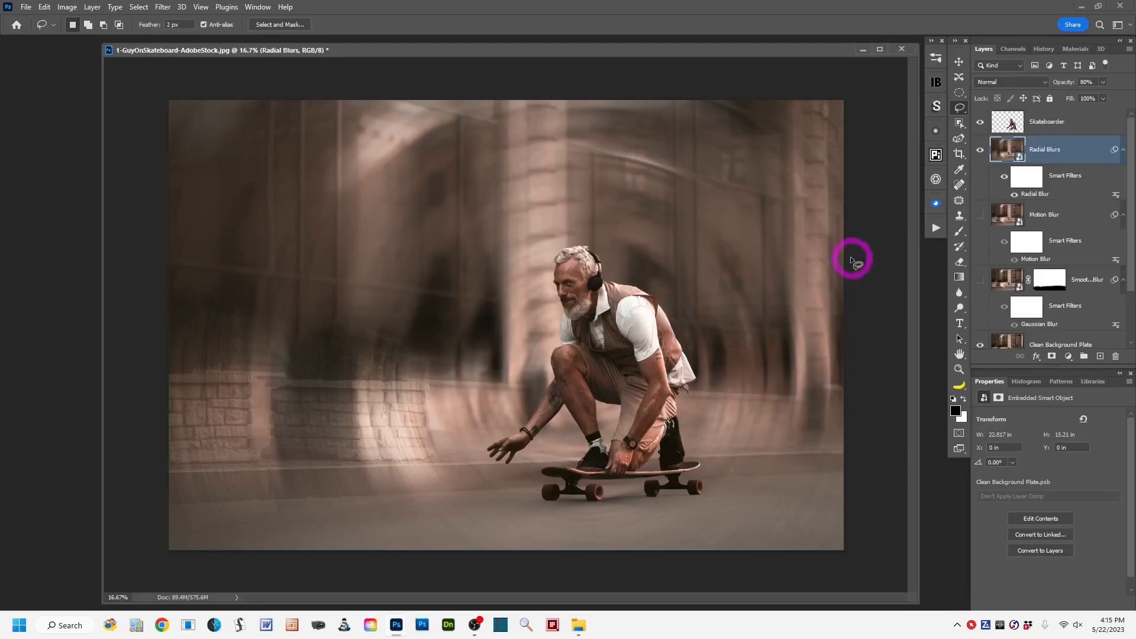
Change the Radial Blur smart filter to the Zoom method with amount 50, centering the blur around the skateboarder.
double_click(1064, 195)
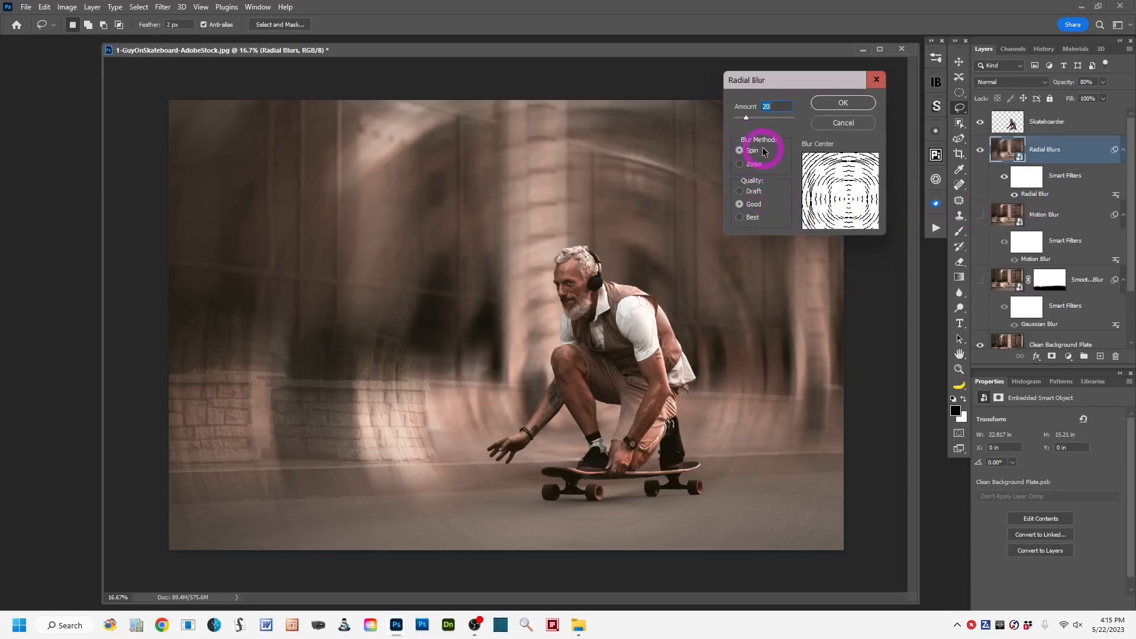
left_click(739, 167)
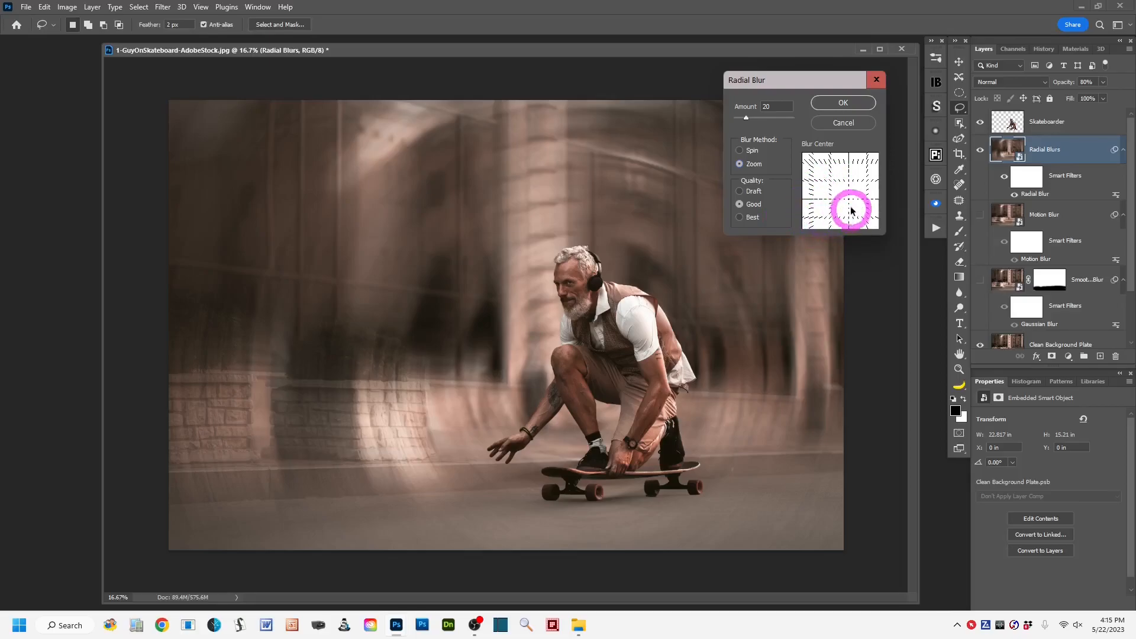
left_click_drag(840, 190, 850, 205)
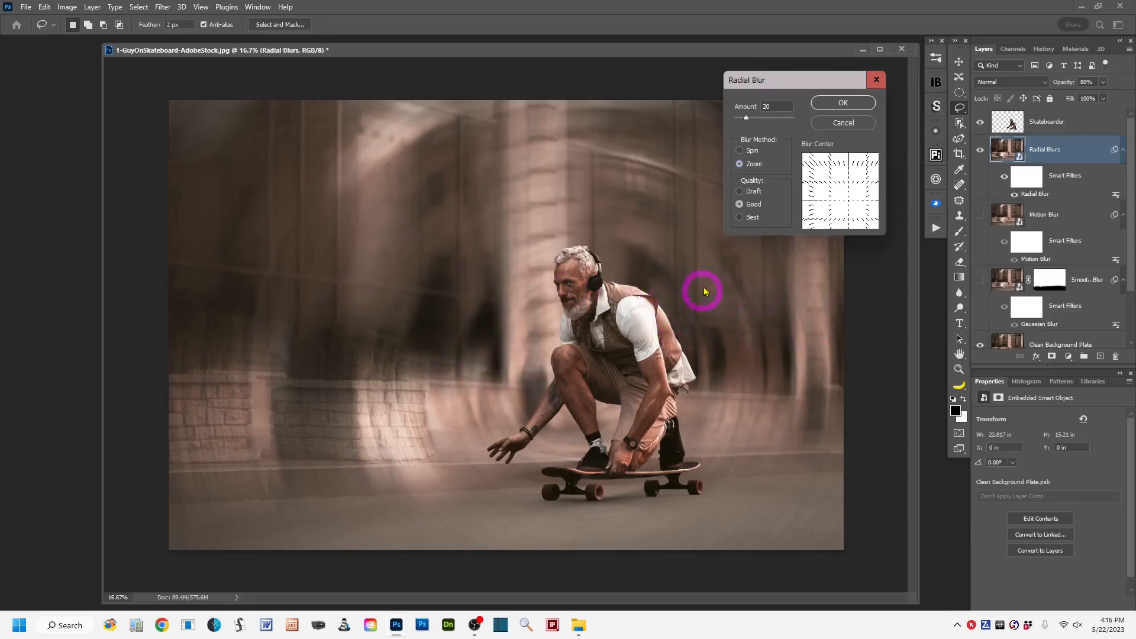
left_click(746, 116)
left_click_drag(747, 116, 762, 115)
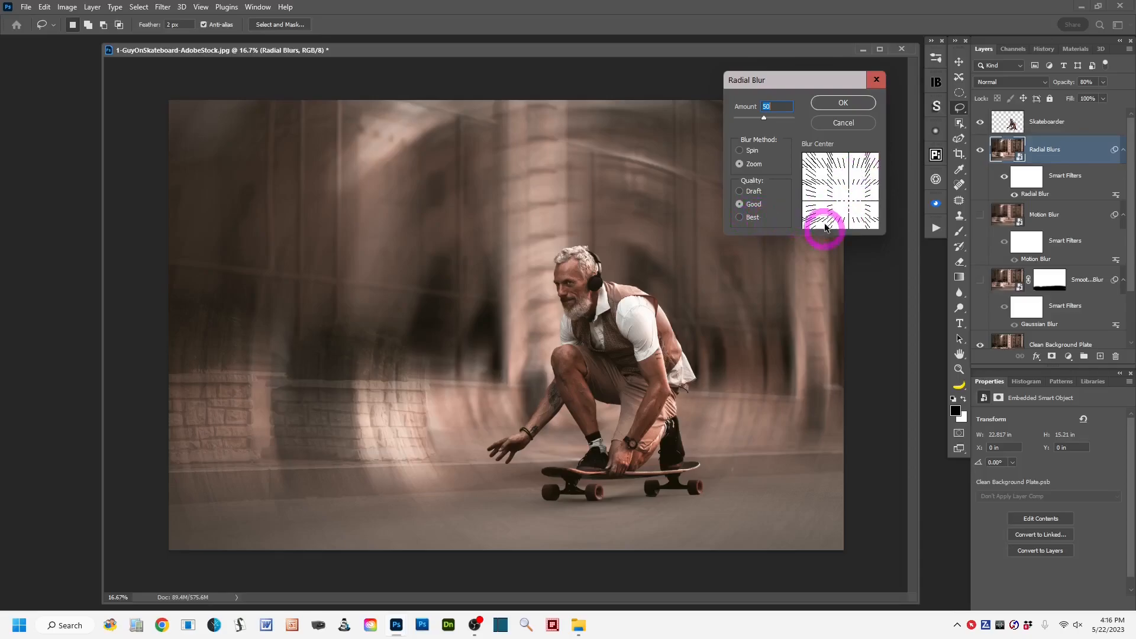
left_click(841, 104)
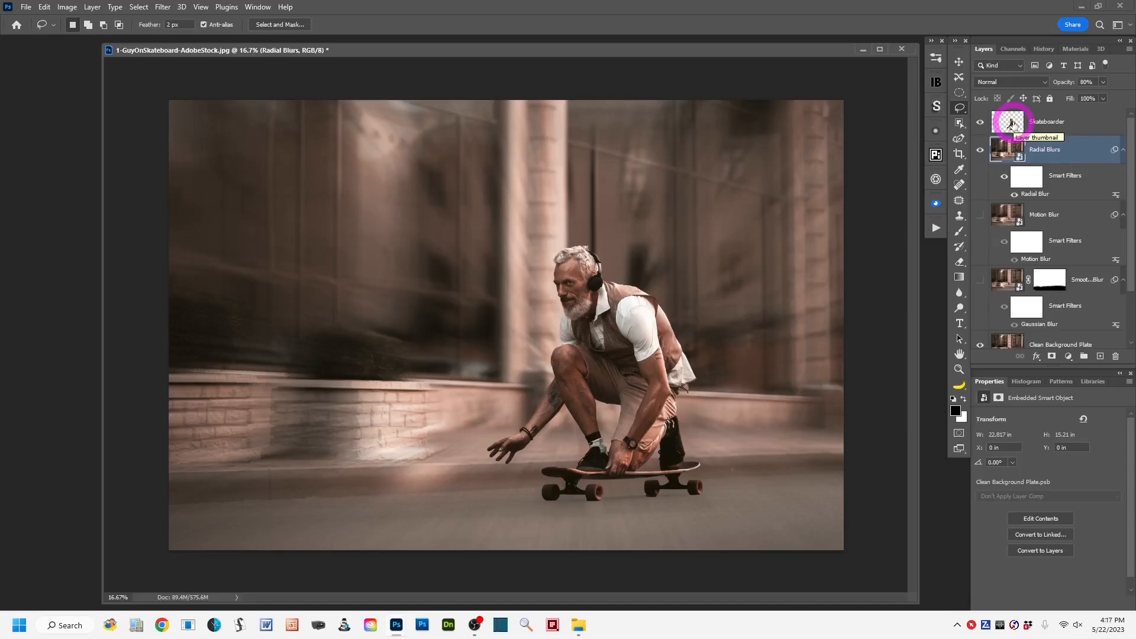
Compare the image with and without the Radial Blurs layer, and leave that layer hidden.
left_click(979, 151)
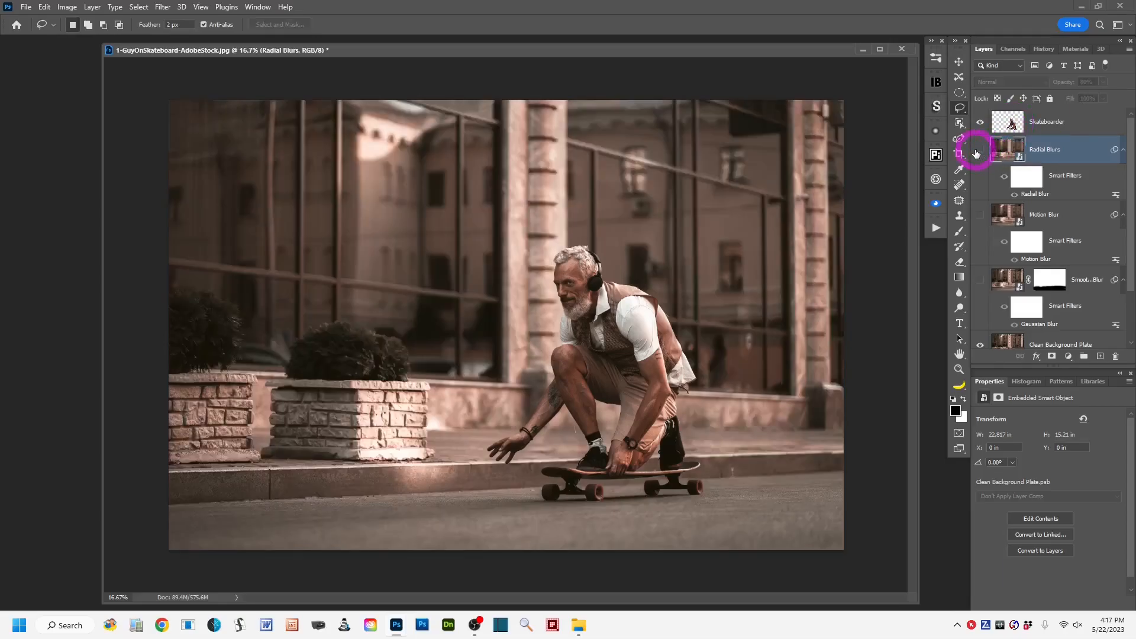
left_click(979, 151)
left_click(979, 152)
left_click(979, 152)
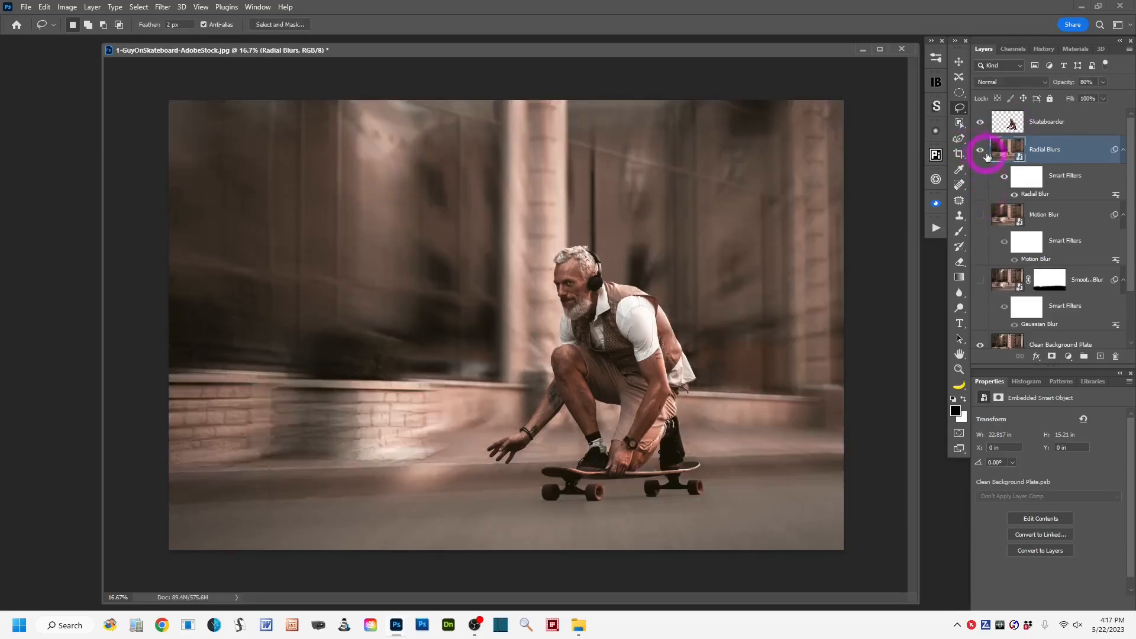
left_click(979, 152)
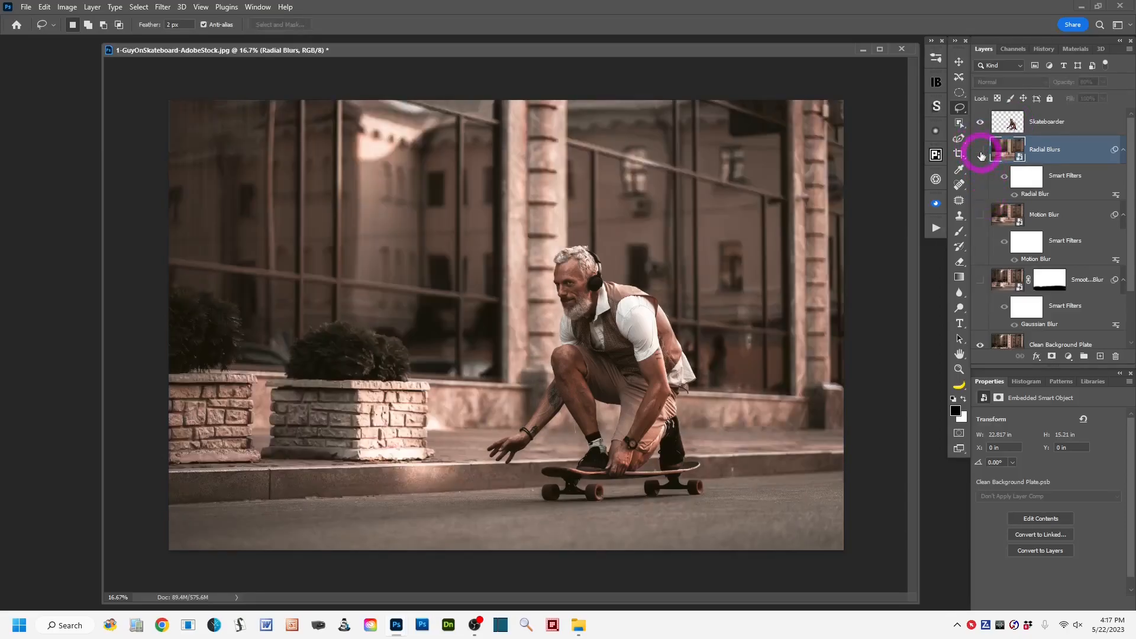
Compare the image with and without the Gaussian-blurred layer, leave it hidden, and show the Motion Blur layer instead.
left_click(979, 282)
left_click(979, 282)
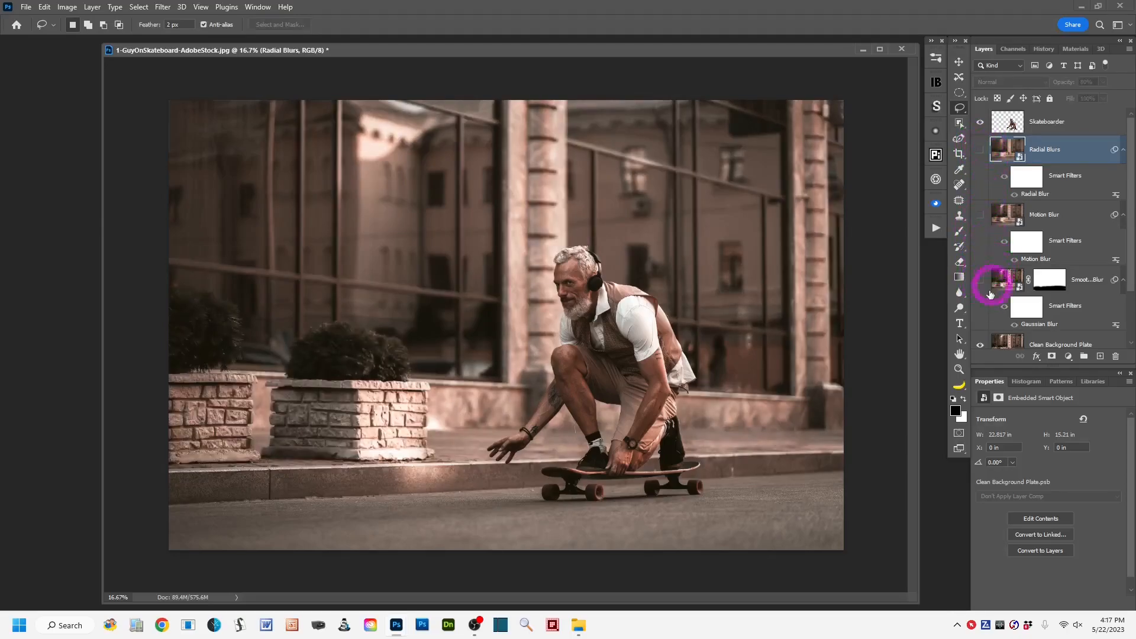
left_click(979, 280)
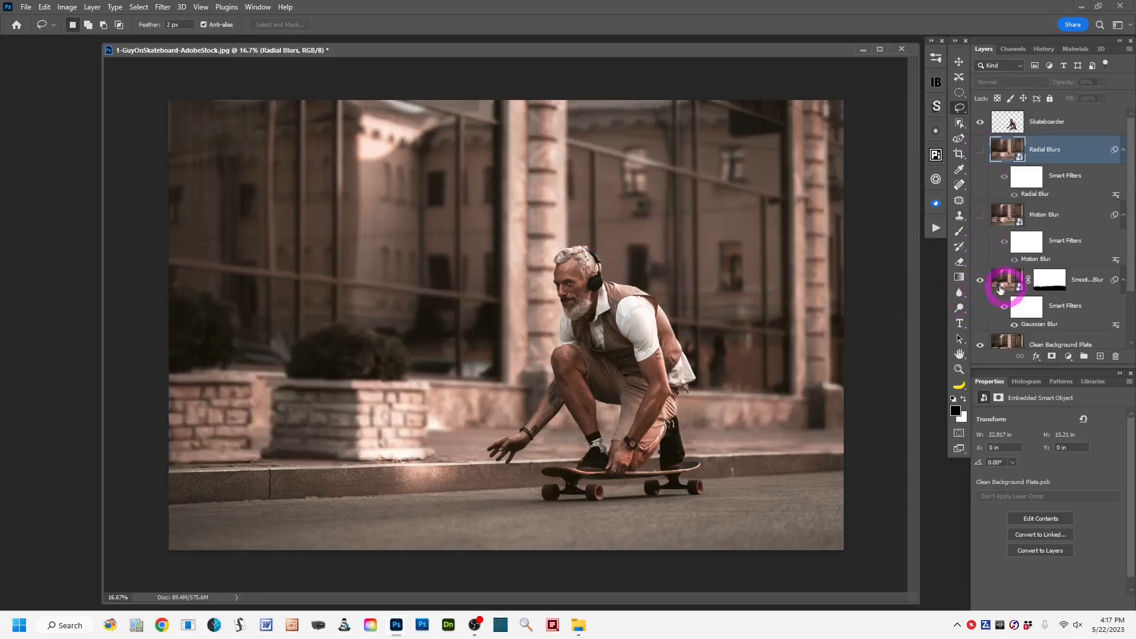
left_click(979, 280)
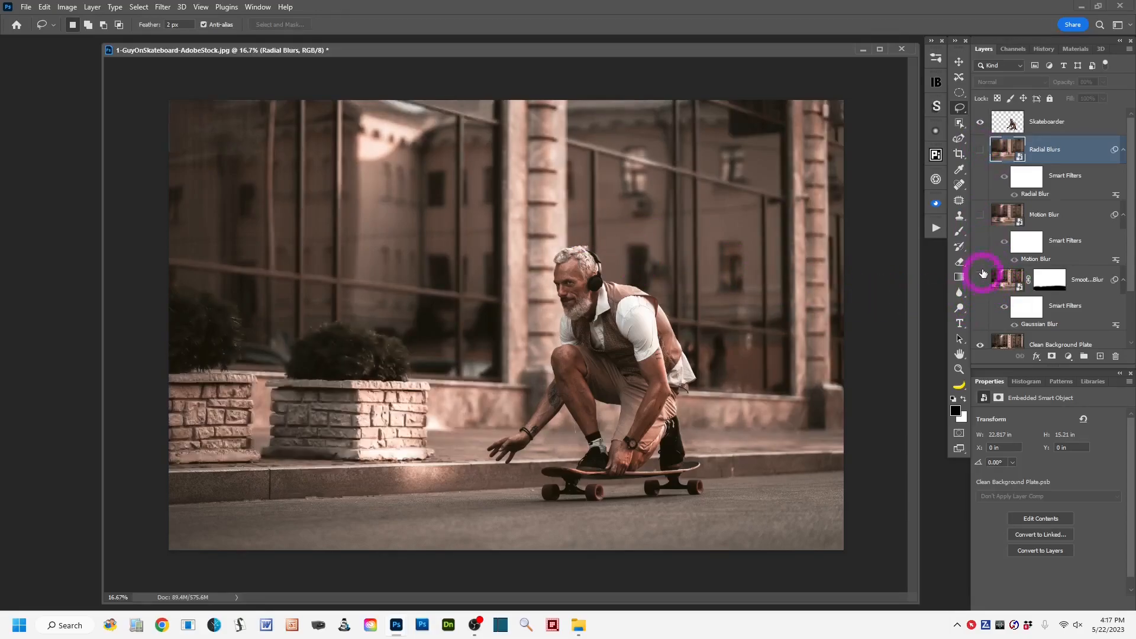
left_click(979, 215)
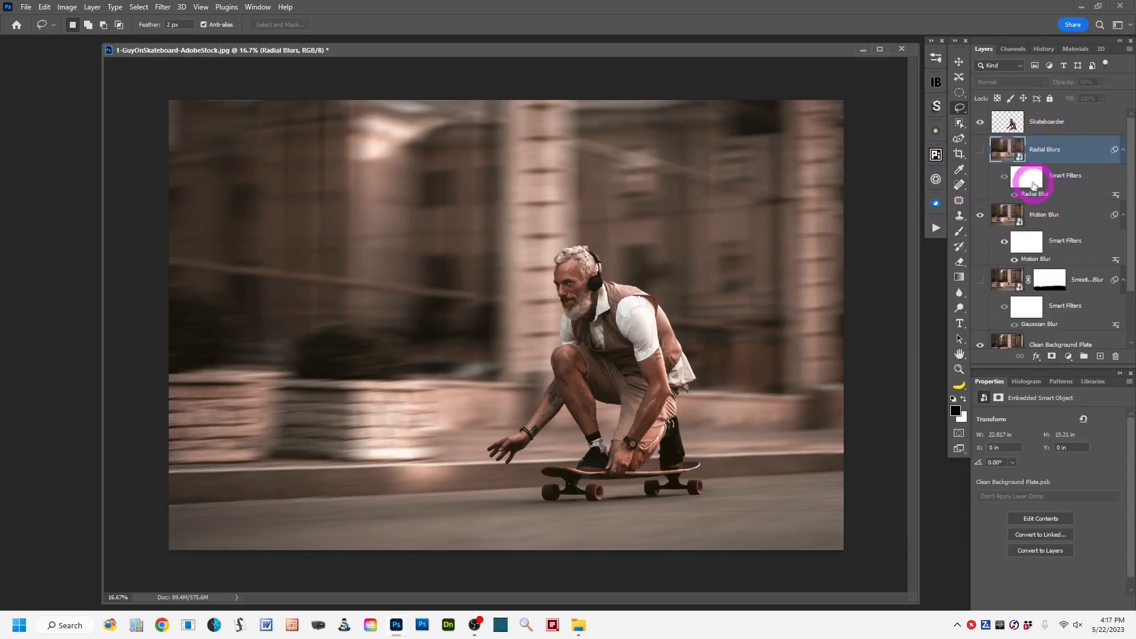
Duplicate the Skateboarder layer and rename the copy Rear Skateboarder.
left_click(1083, 128)
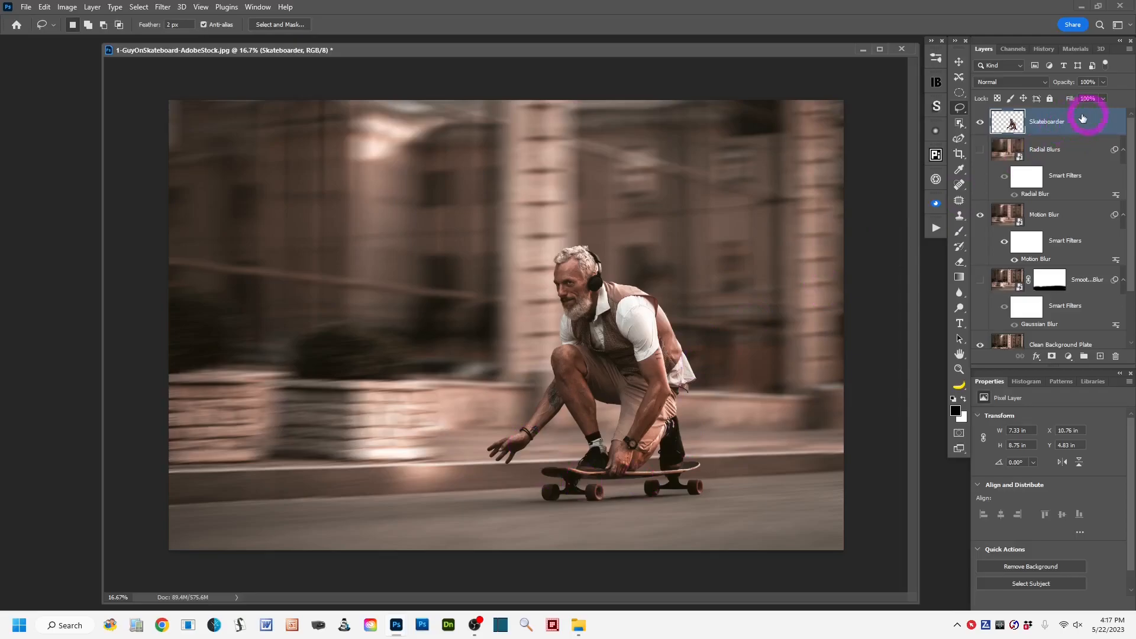
left_click_drag(1087, 123, 1100, 358)
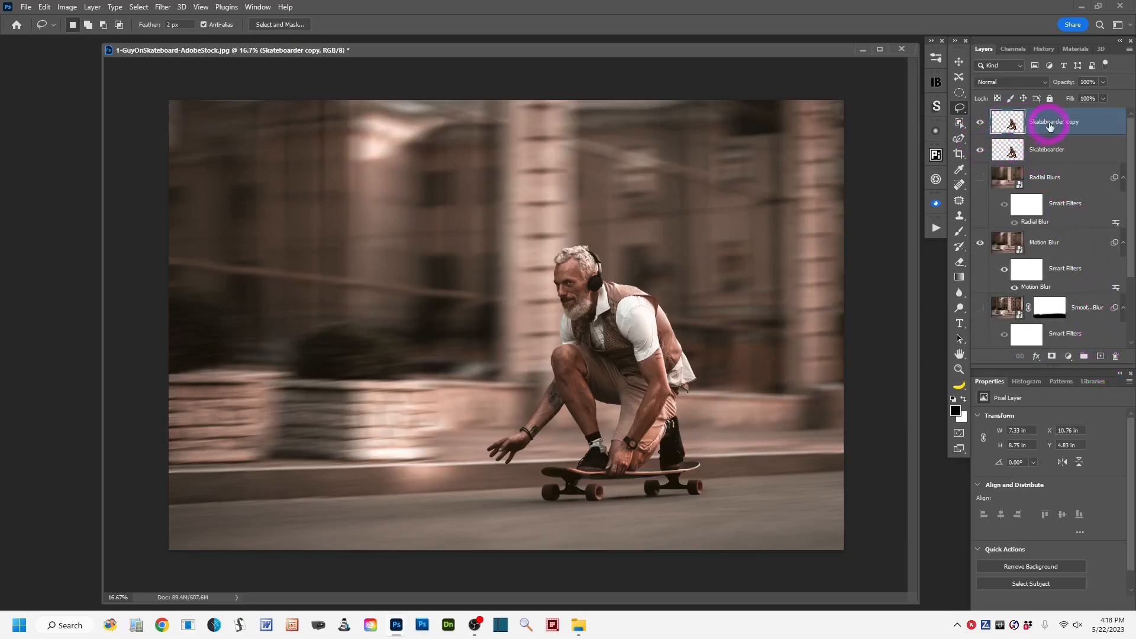
double_click(1036, 122)
type("Rear Sk")
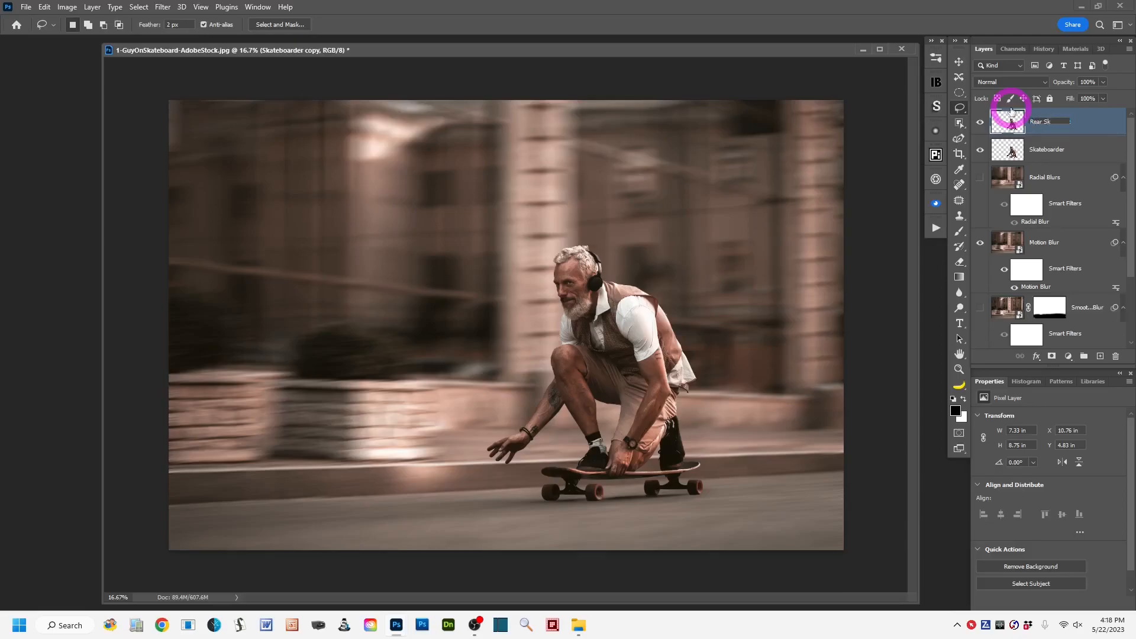
type("ateboarder")
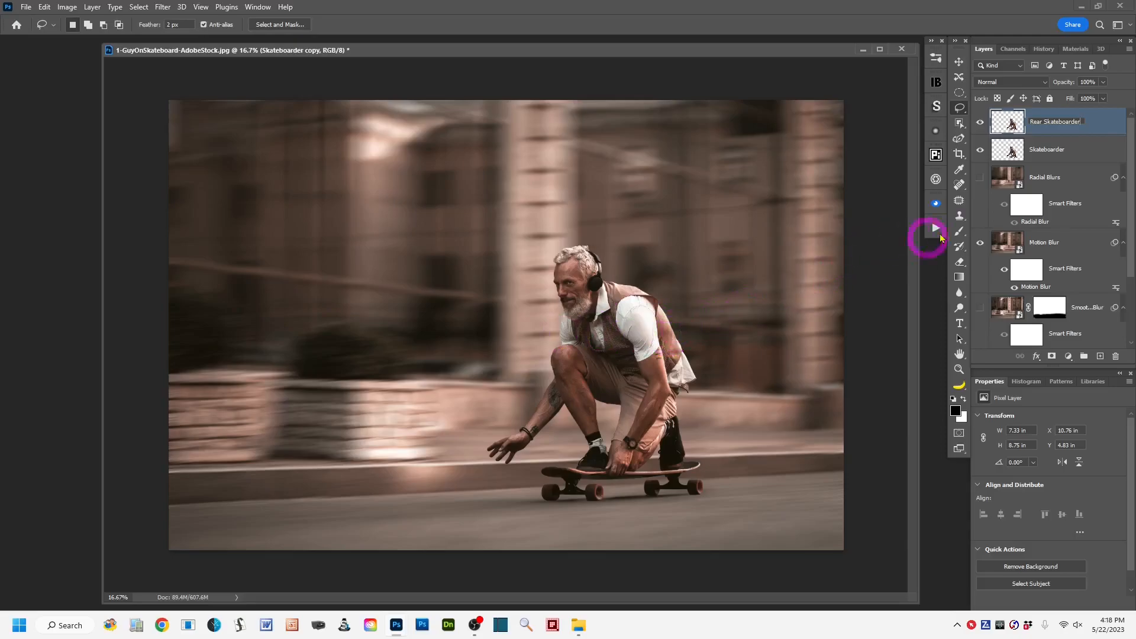
left_click(1100, 126)
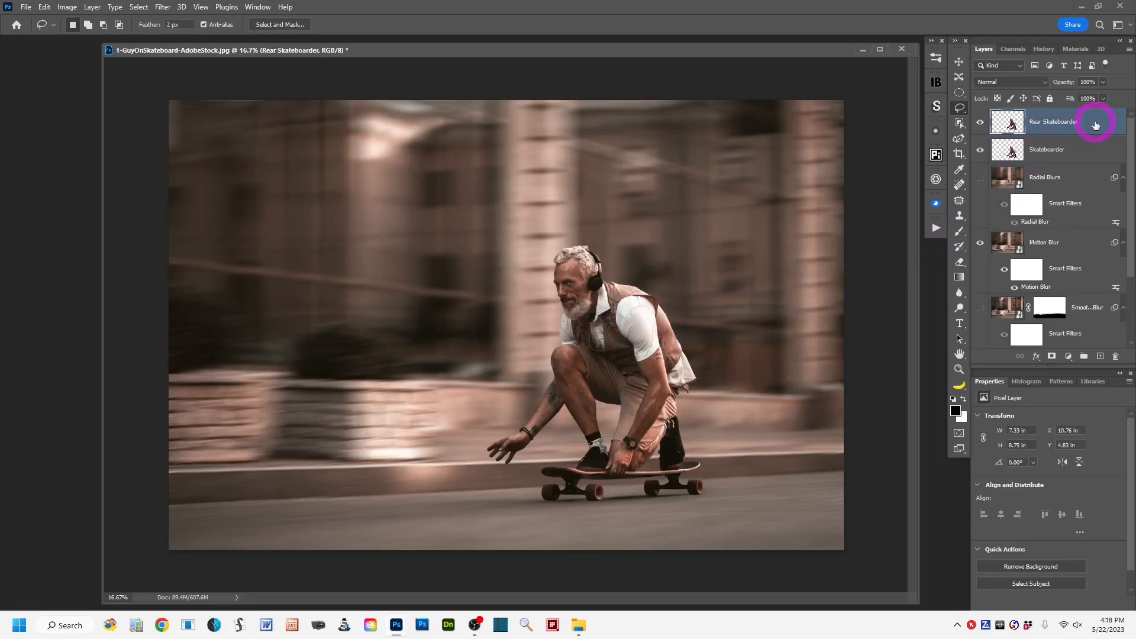
Place the Rear Skateboarder layer beneath a hidden Skateboarder layer and shift the copy about 0.5 inch to the right.
left_click_drag(1092, 125, 1070, 161)
left_click_drag(1071, 161, 1071, 162)
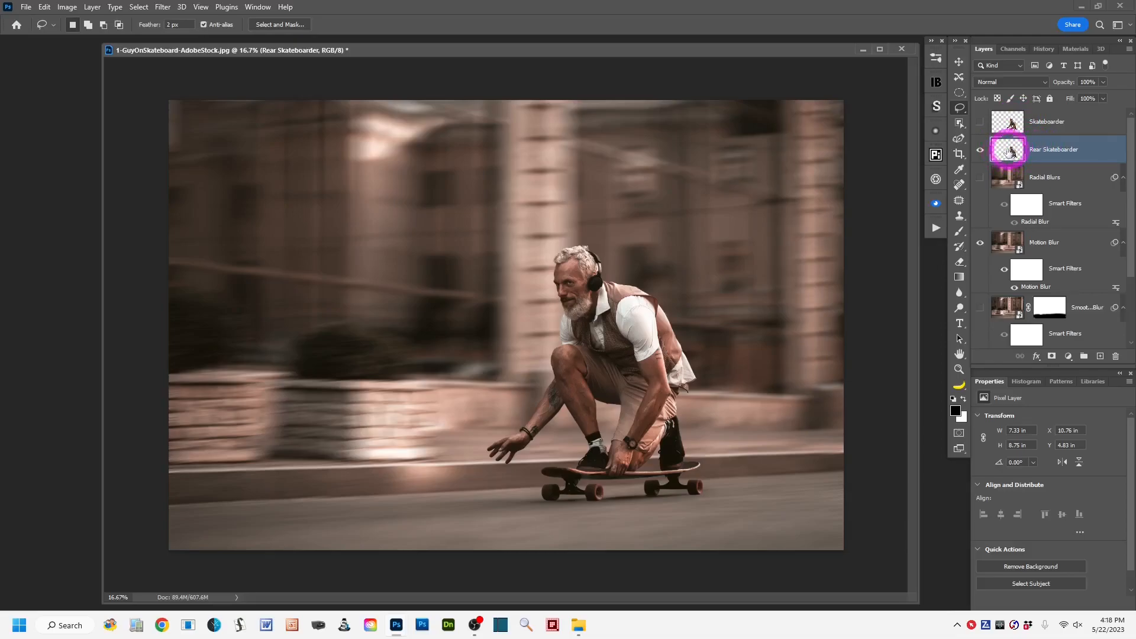
left_click(959, 62)
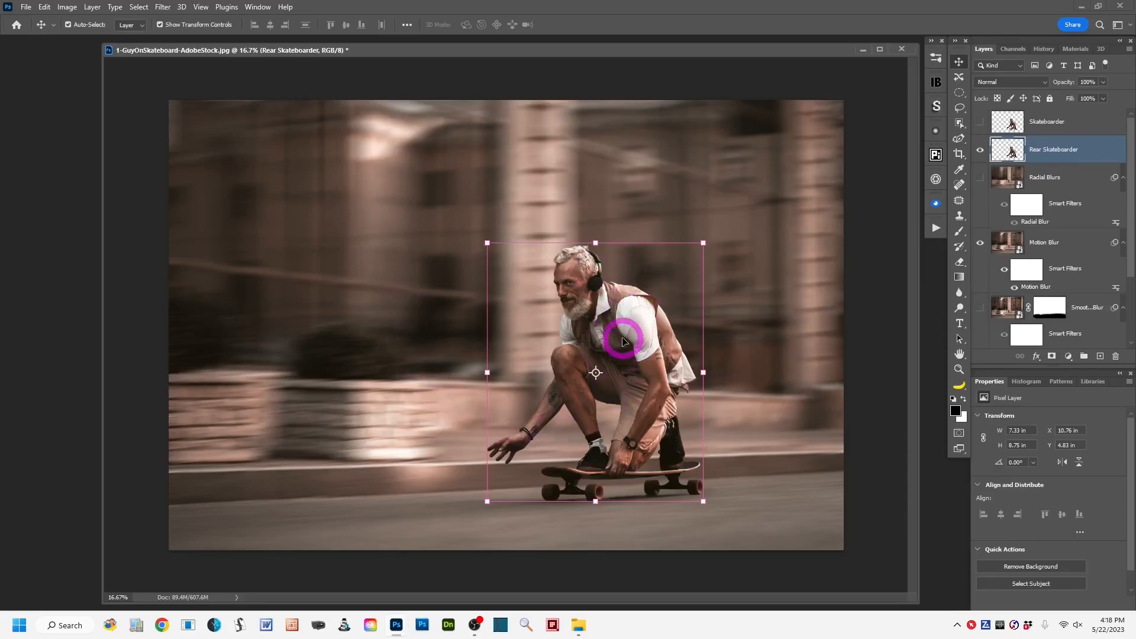
left_click_drag(622, 338, 637, 341)
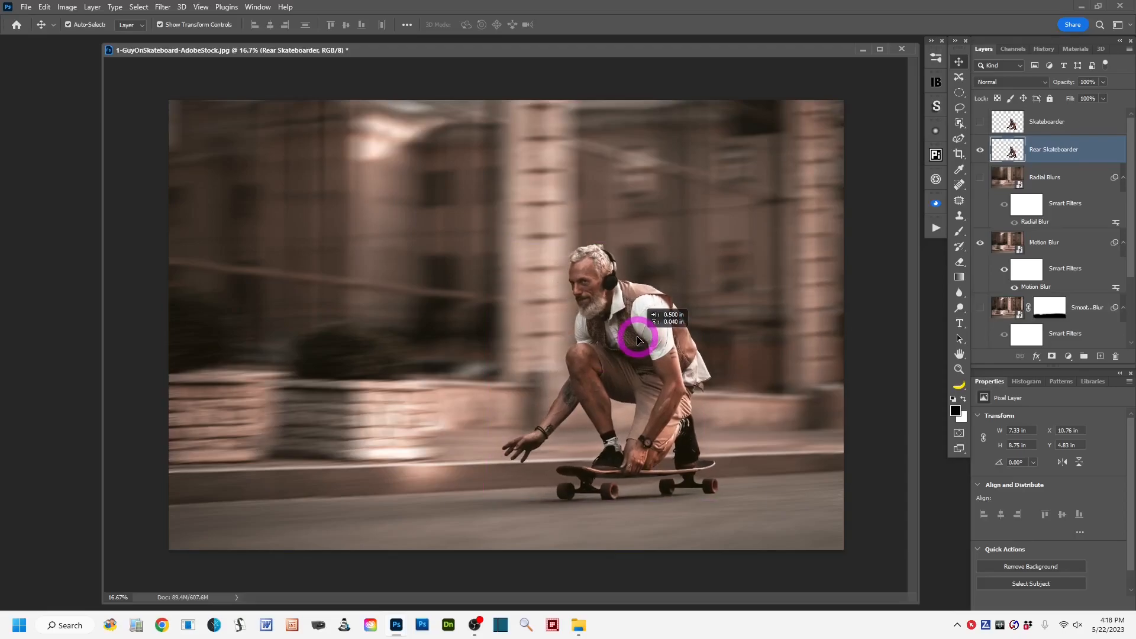
left_click_drag(638, 340, 639, 341)
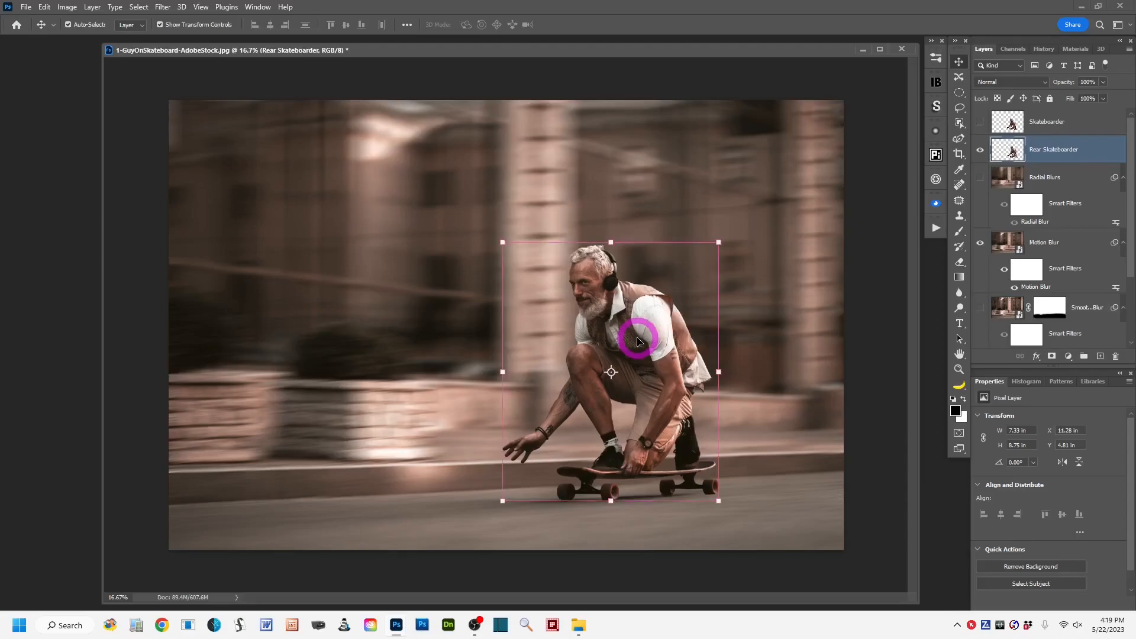
Show the Skateboarder layer briefly to compare it with the offset rear copy, and hide it again.
left_click(959, 109)
left_click(980, 124)
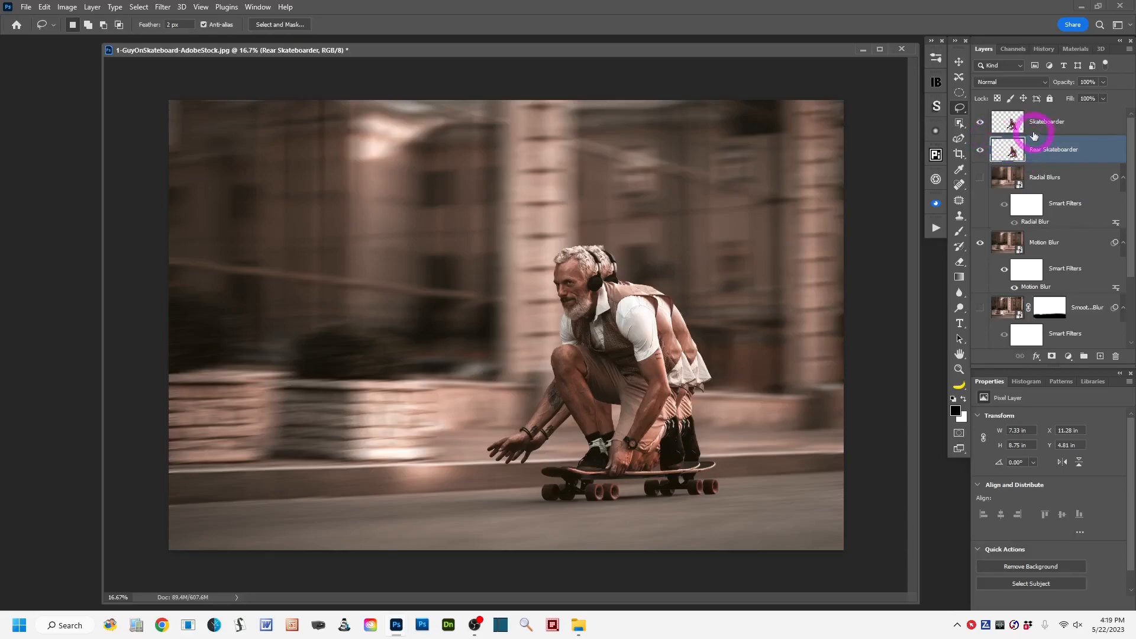
left_click(980, 123)
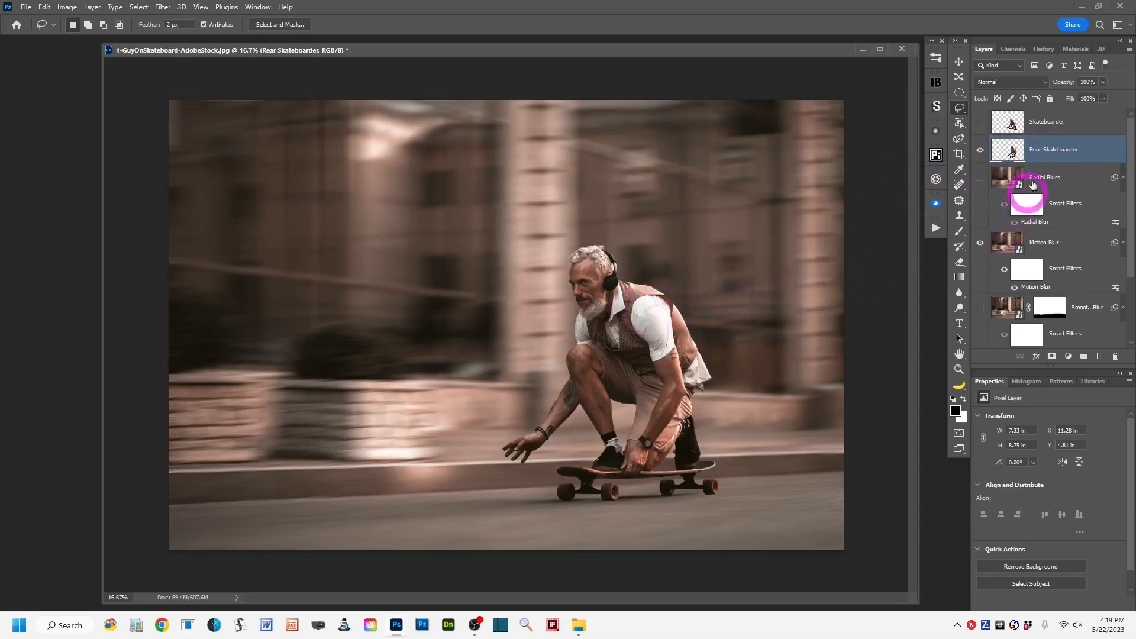
Convert the Rear Skateboarder layer to a Smart Object and apply a Motion Blur at 6° with a distance of 89 pixels.
right_click(1098, 153)
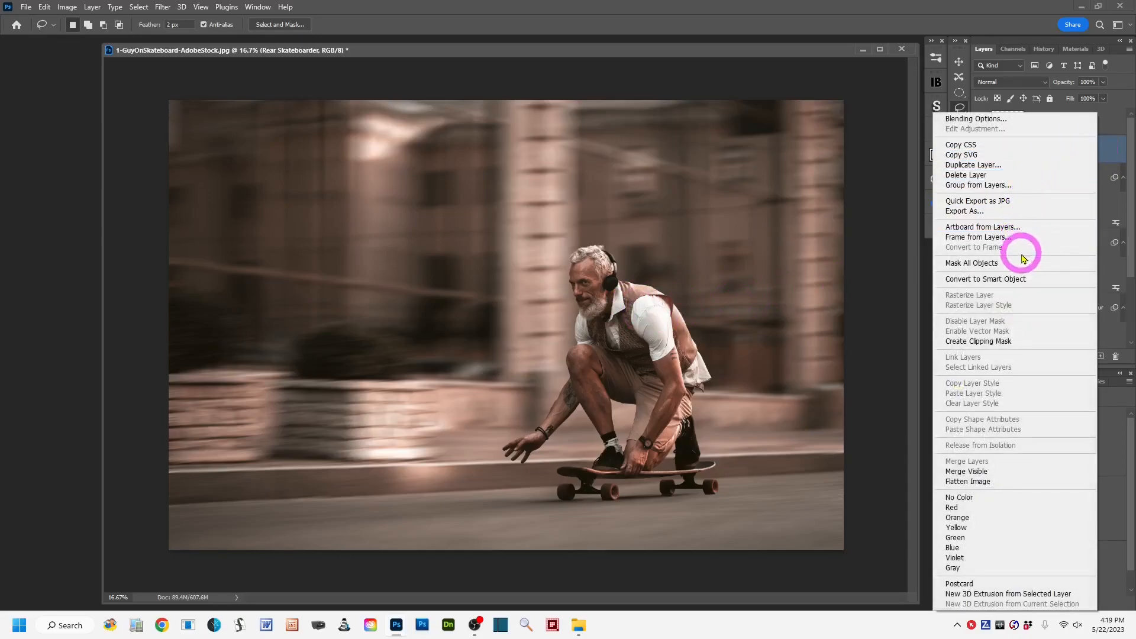
left_click(1043, 280)
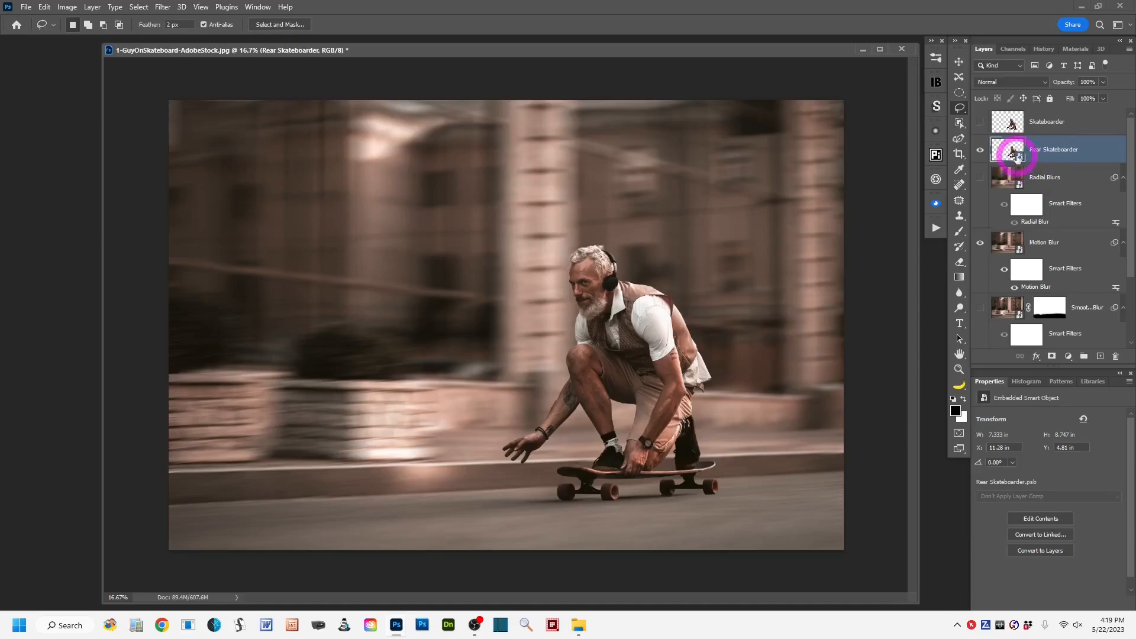
left_click(160, 7)
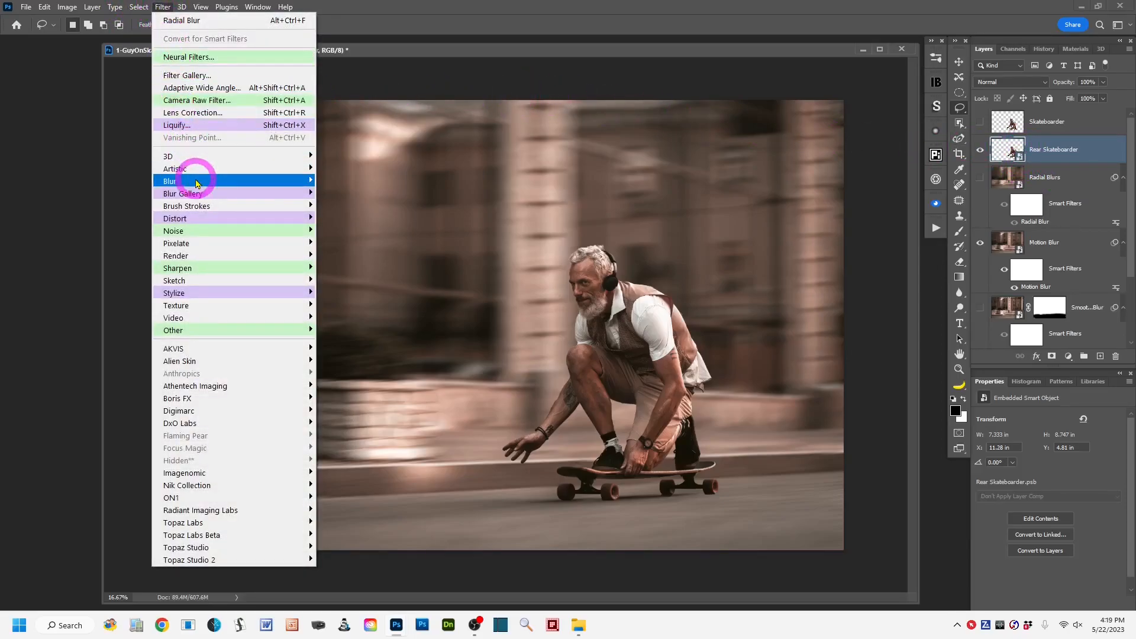
mouse_move(248, 181)
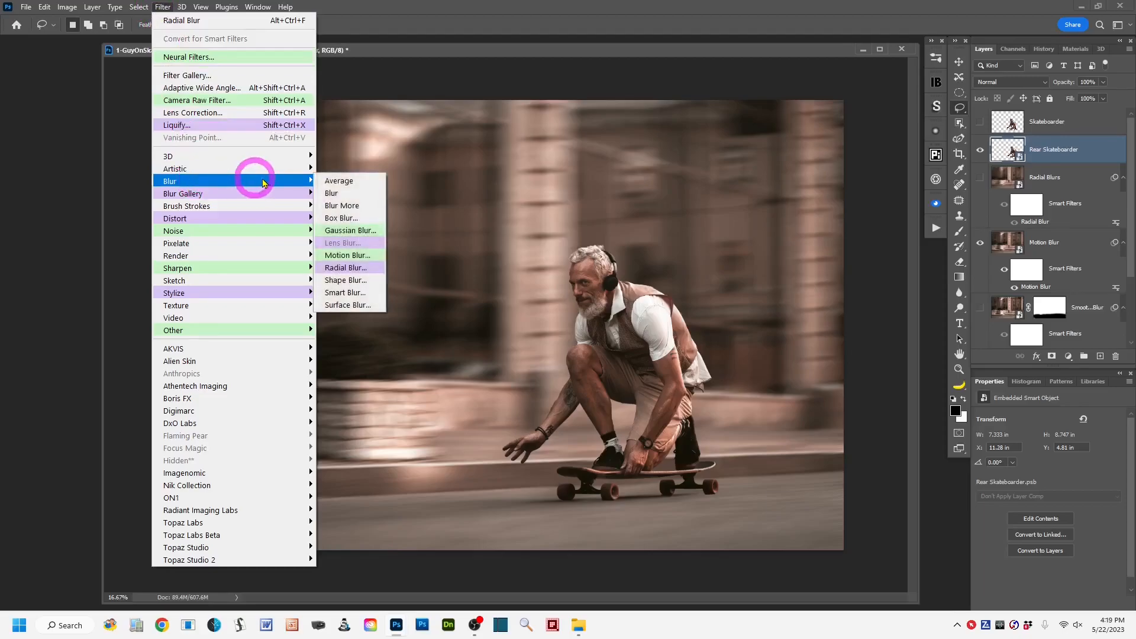
left_click(371, 258)
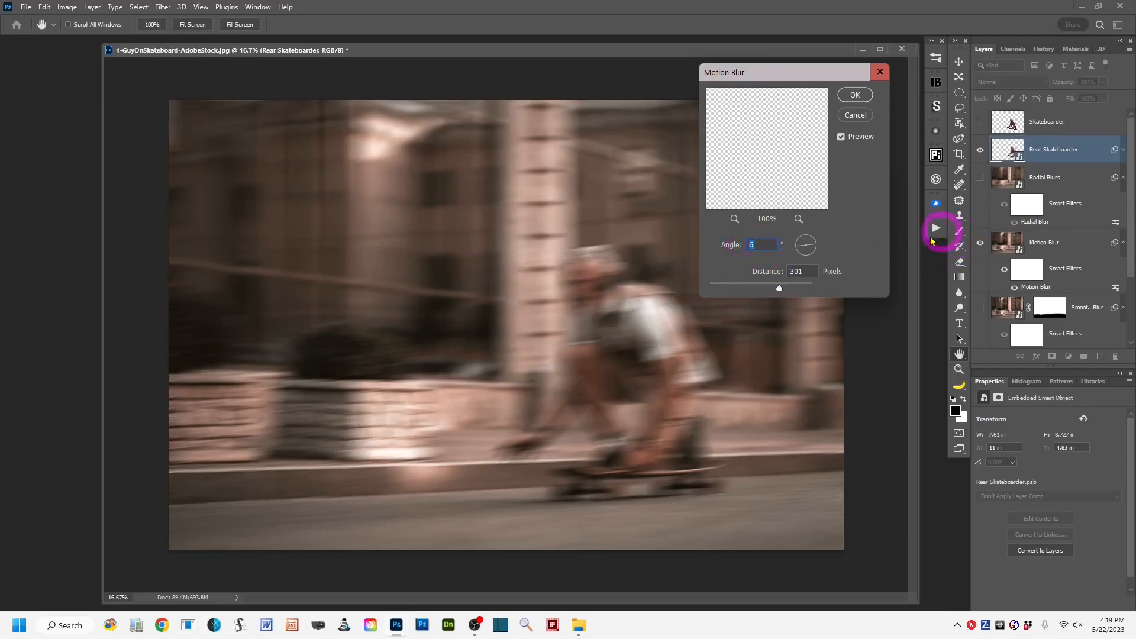
left_click_drag(781, 291, 763, 293)
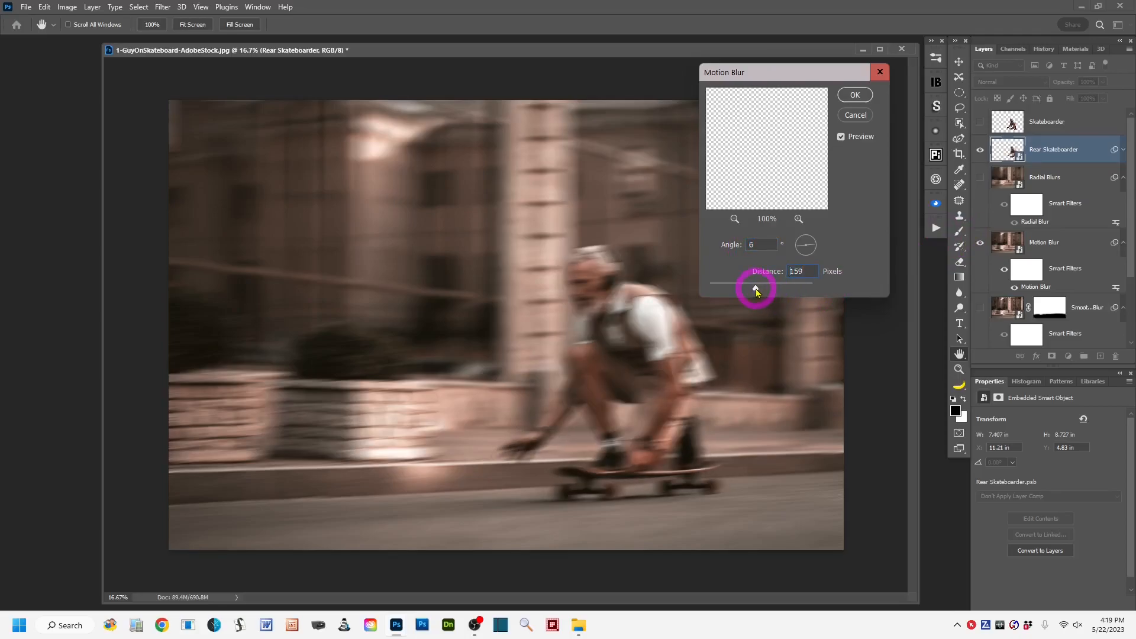
left_click_drag(754, 292, 753, 293)
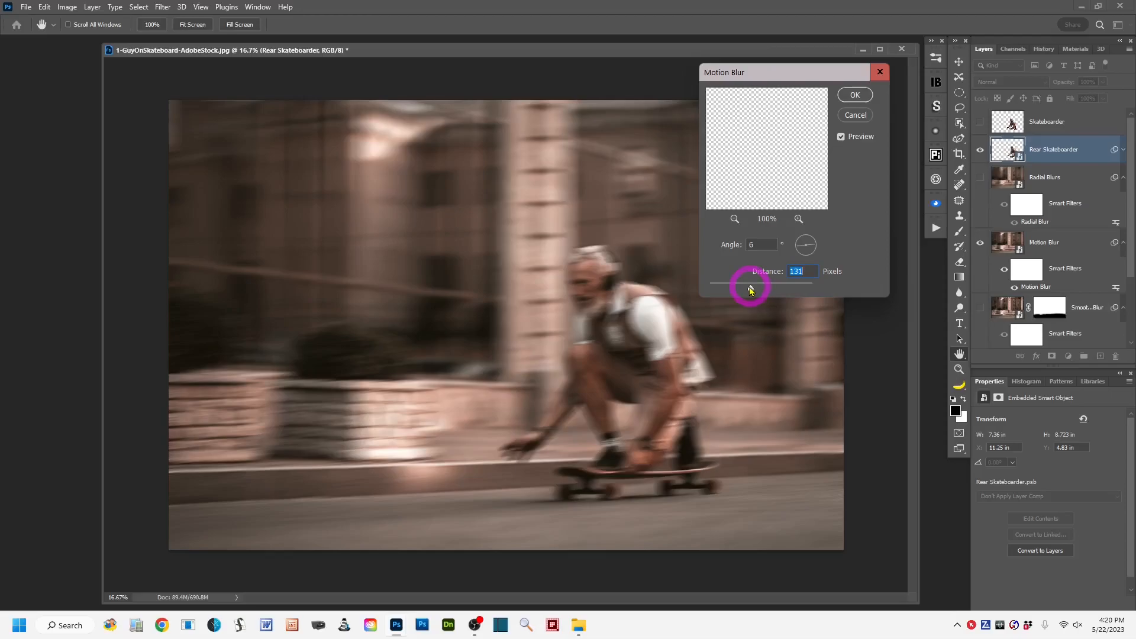
left_click_drag(750, 290, 745, 291)
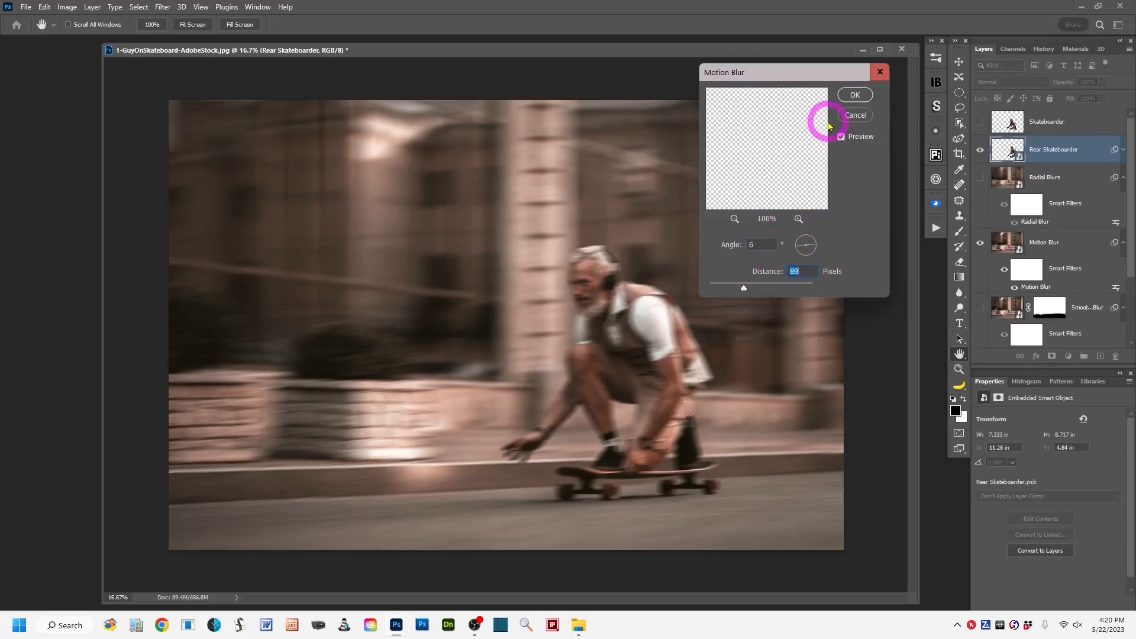
left_click(855, 95)
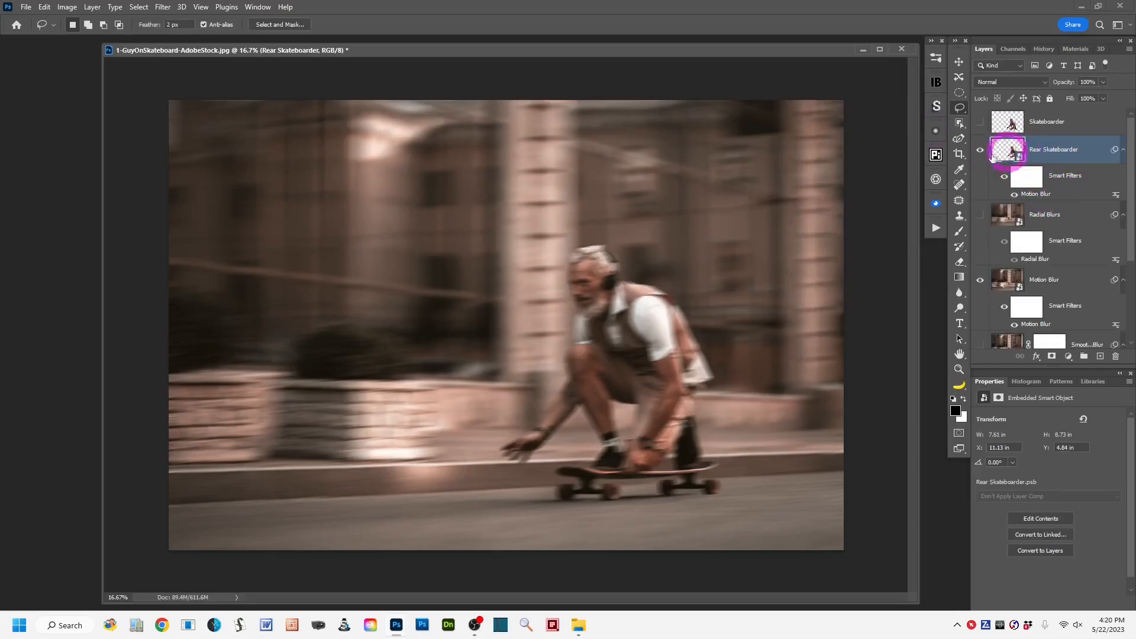
Shift the blurred Rear Skateboarder about 0.2 inch left, closer to the front figure, and leave the Skateboarder layer visible.
left_click(980, 122)
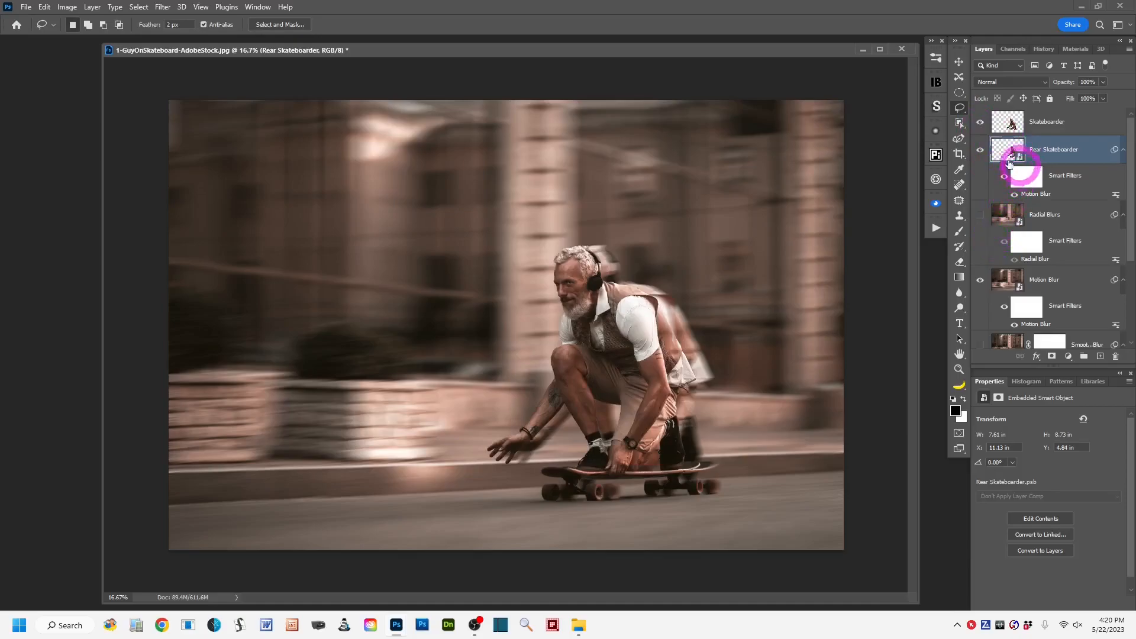
left_click(979, 122)
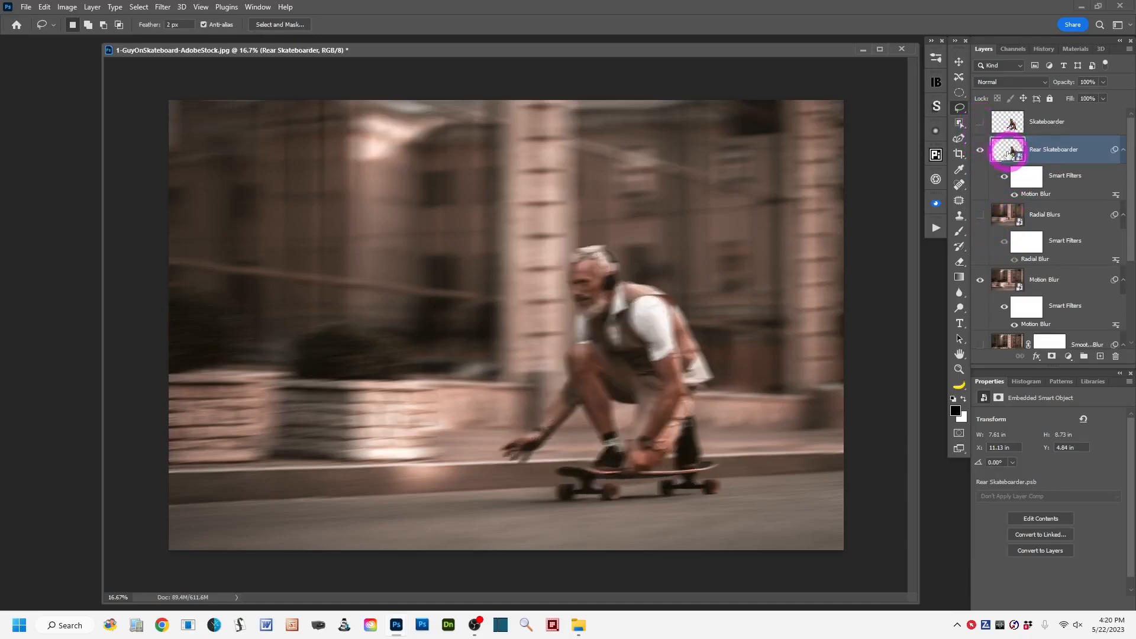
left_click(958, 61)
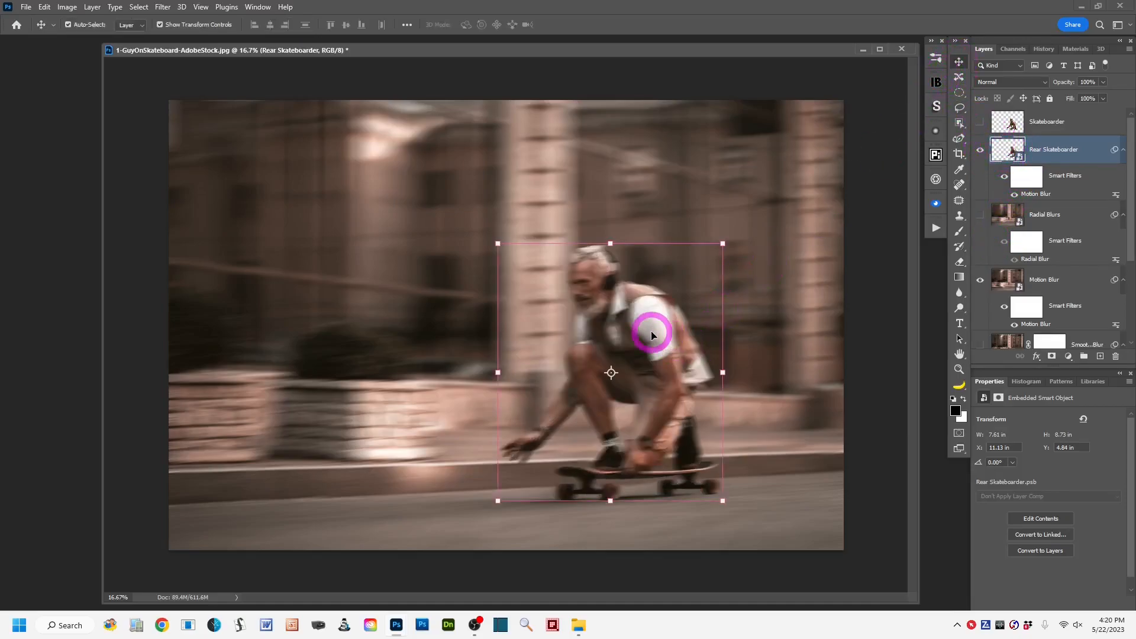
left_click_drag(646, 329, 640, 329)
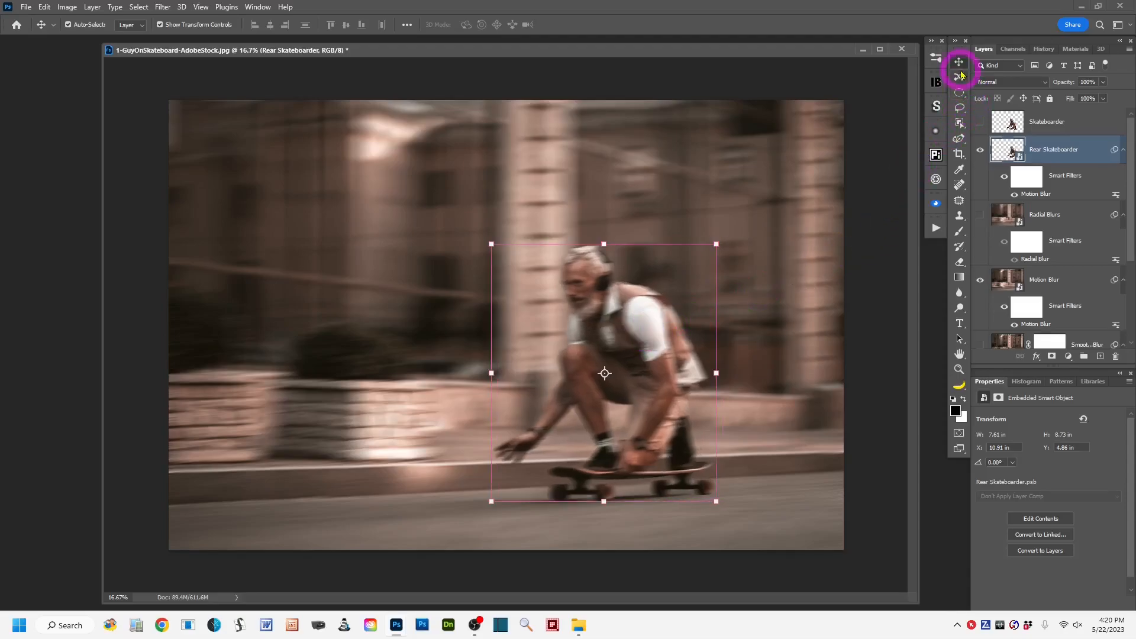
left_click(959, 107)
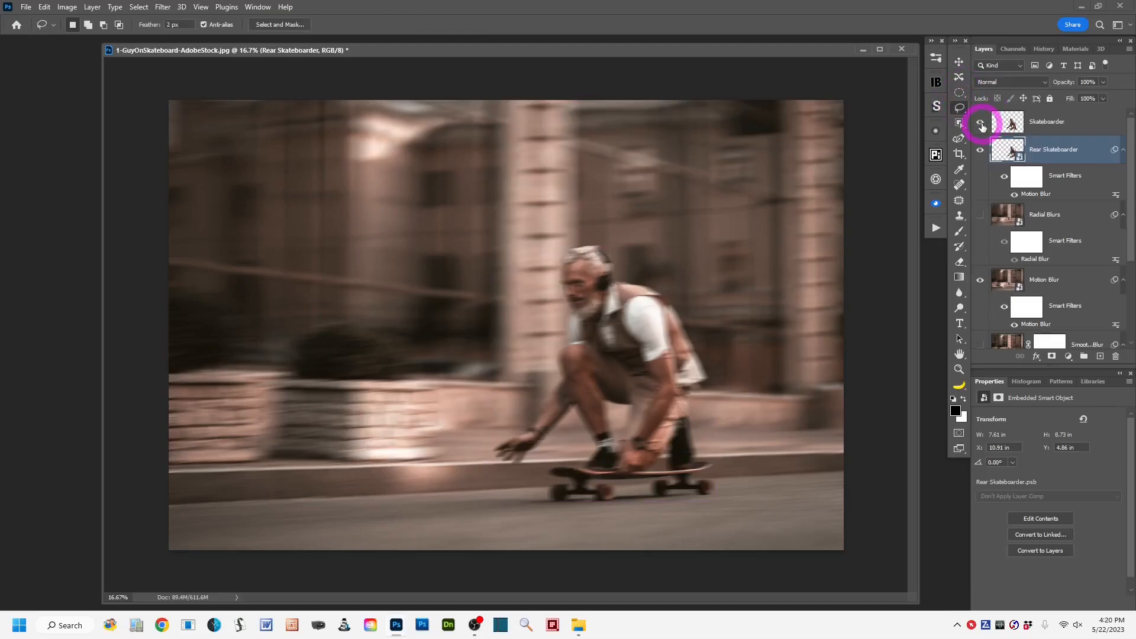
left_click(980, 124)
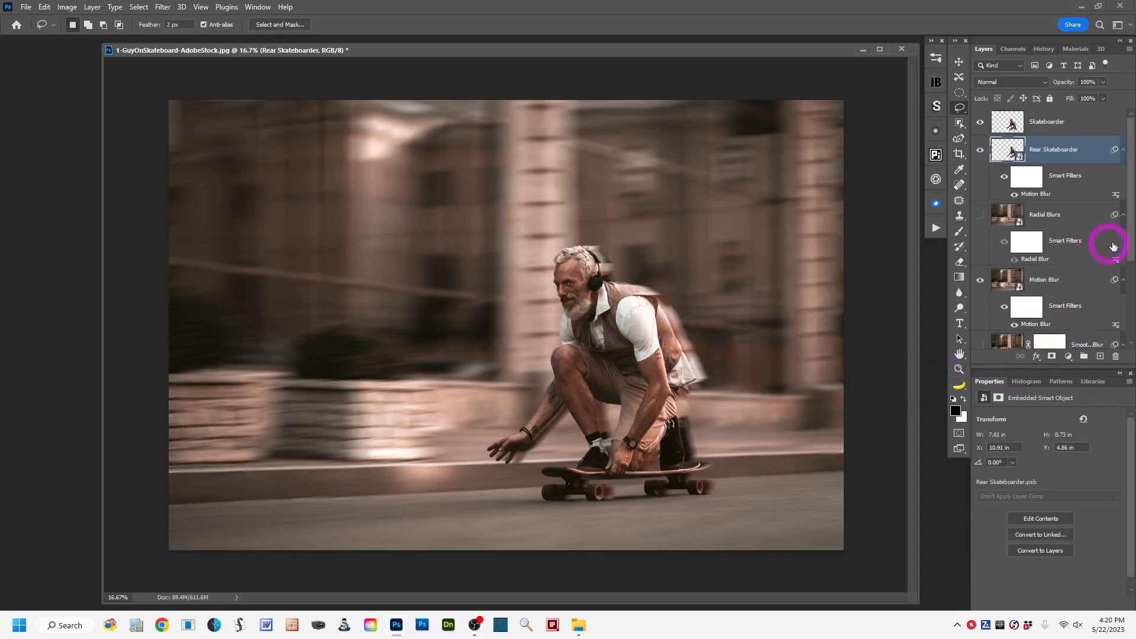
Compare the composite with the original photo by showing only the Background layer, and restore the other layers' visibility.
left_click_drag(1130, 249, 1129, 329)
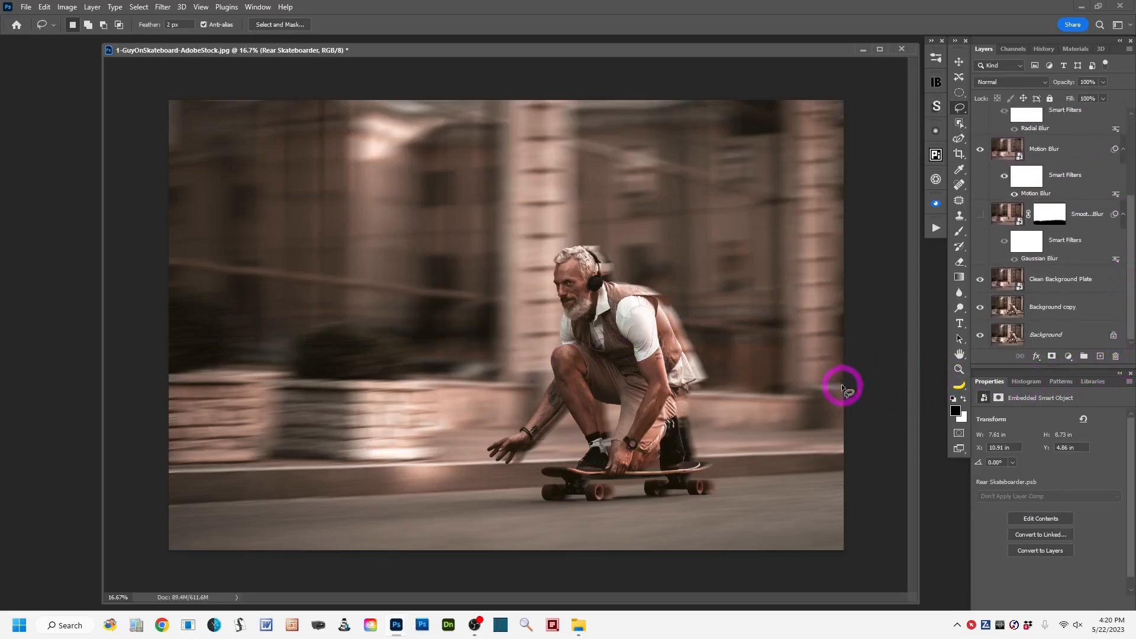
left_click(980, 335, "alt")
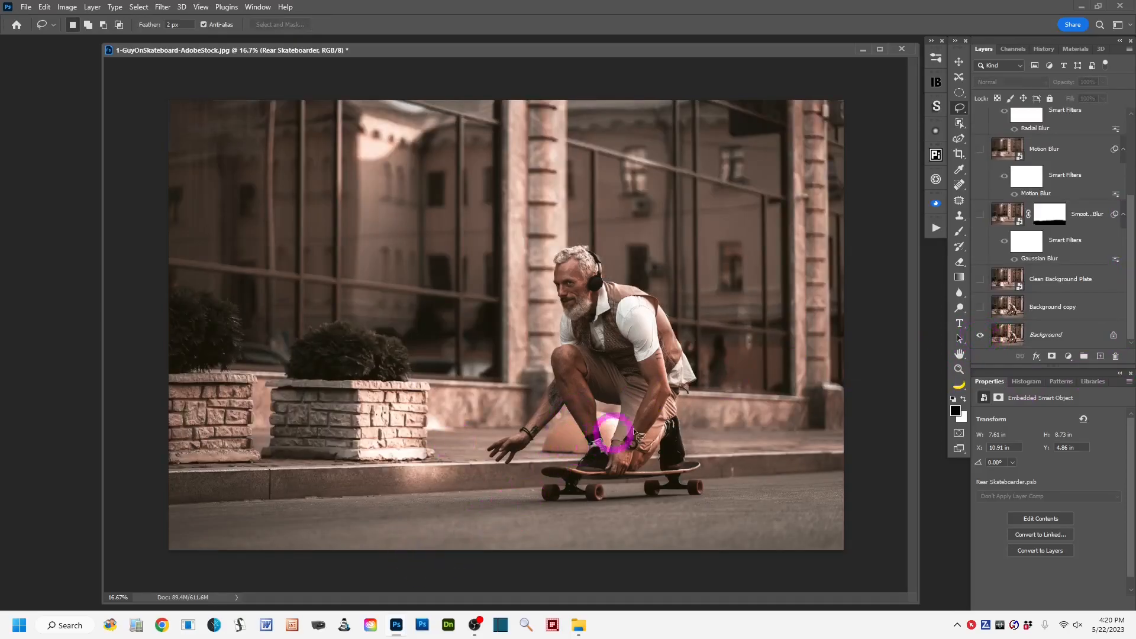
left_click(979, 336, "alt")
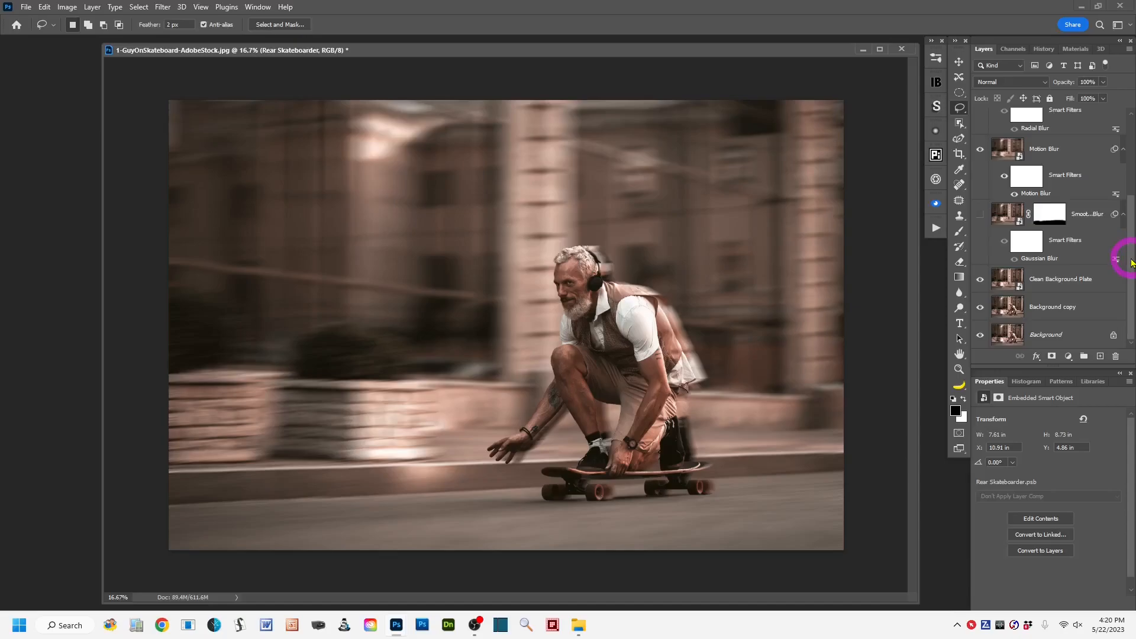
left_click_drag(1131, 262, 1130, 140)
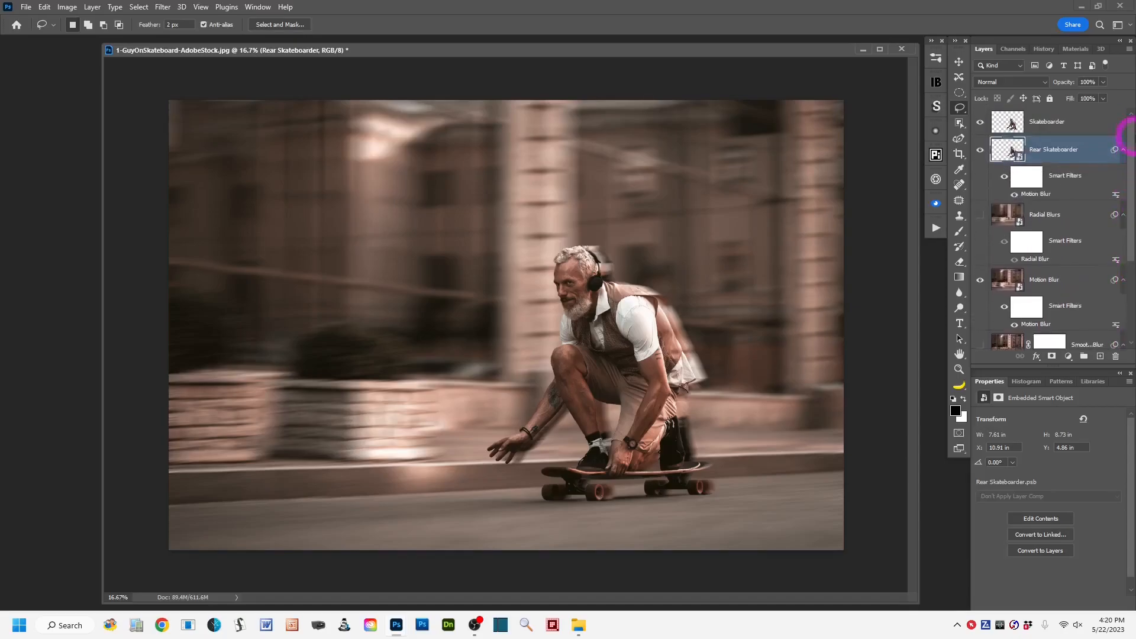
Add a new layer above Skateboarder, stamp all visible layers into it, and rename it Stamp Layer.
left_click(1007, 122)
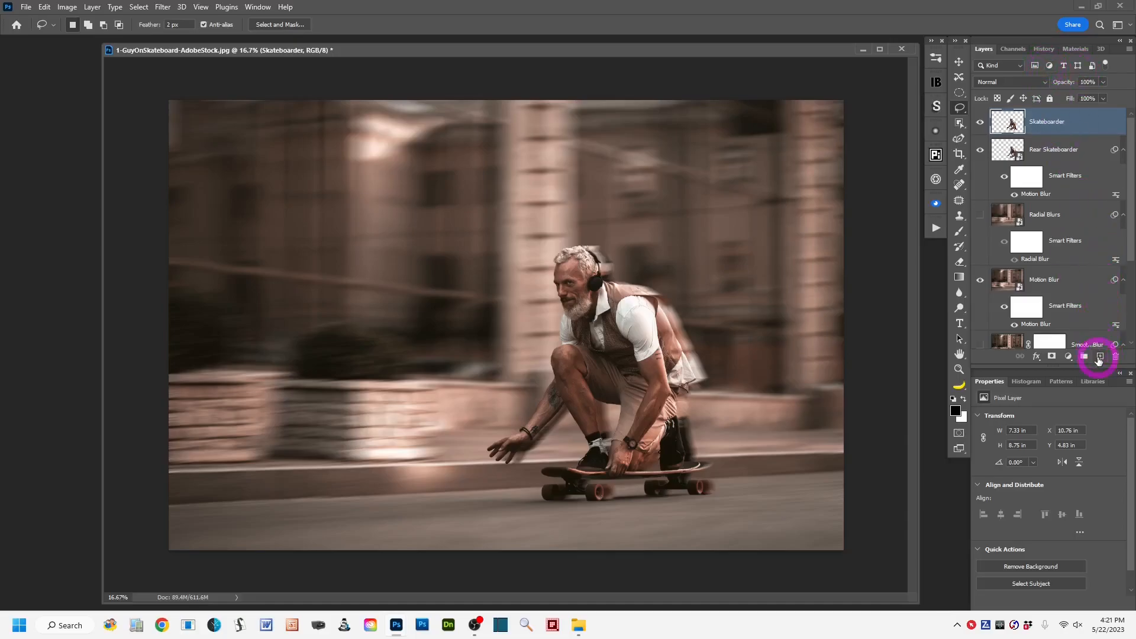
left_click(1100, 356)
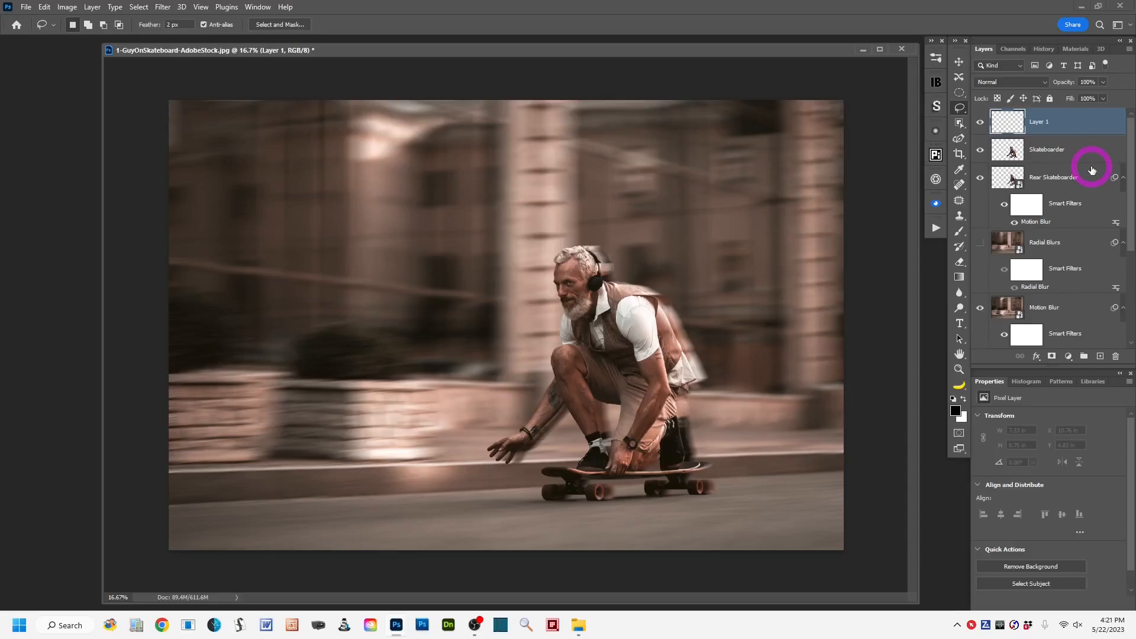
key("ctrl+shift+alt+e")
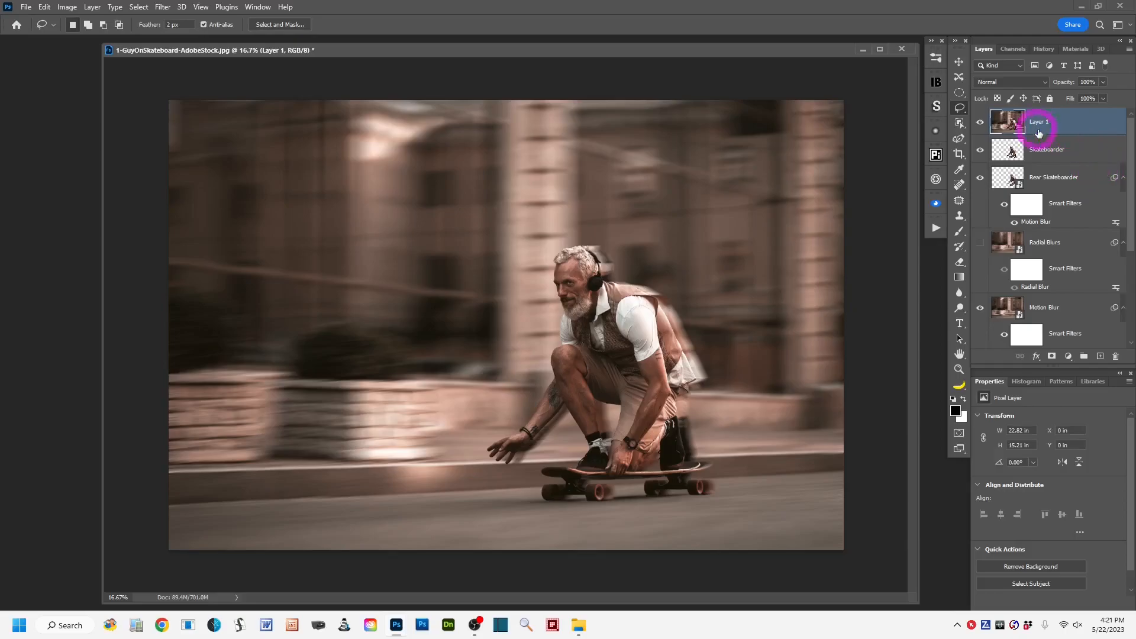
double_click(1039, 121)
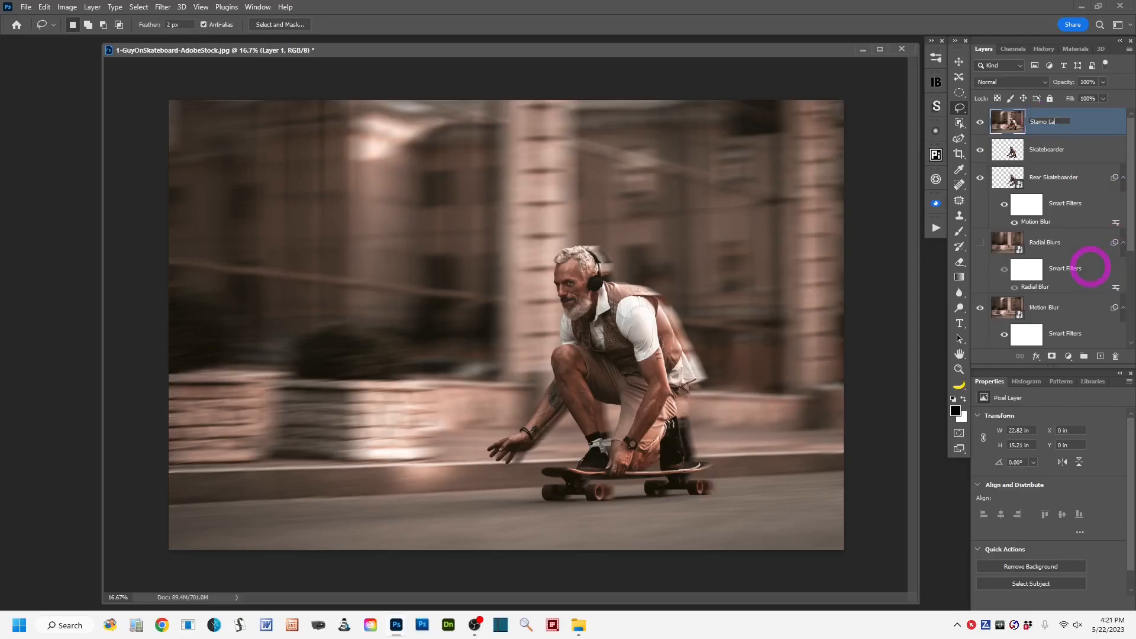
left_click(1091, 120)
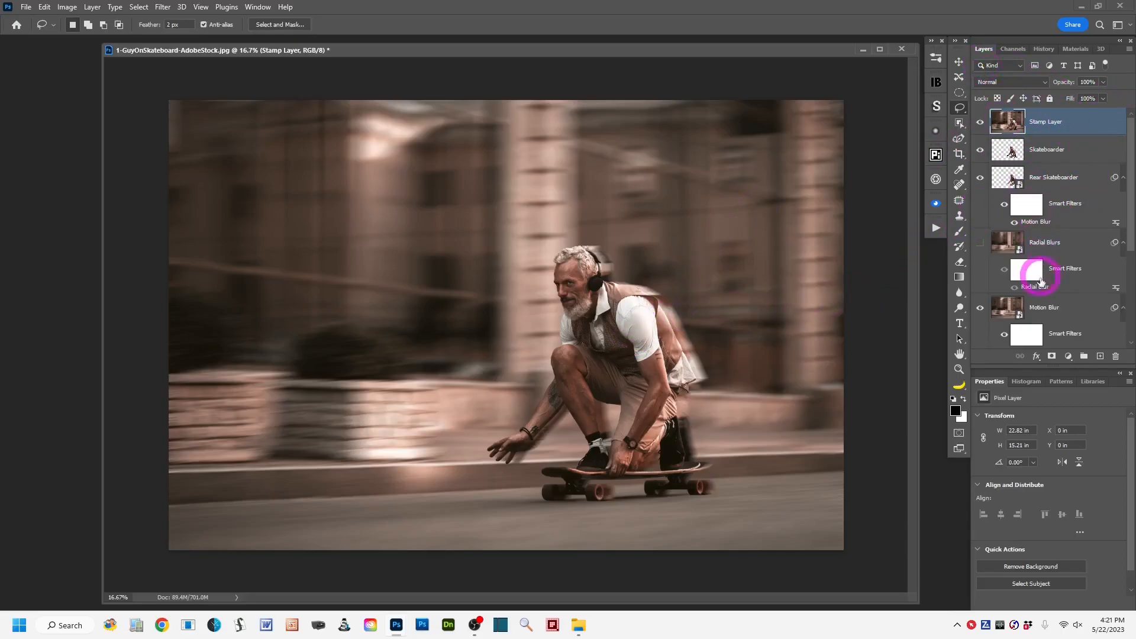
Add a Brightness/Contrast adjustment layer above Stamp Layer with brightness 13 and contrast -2.
left_click(1068, 357)
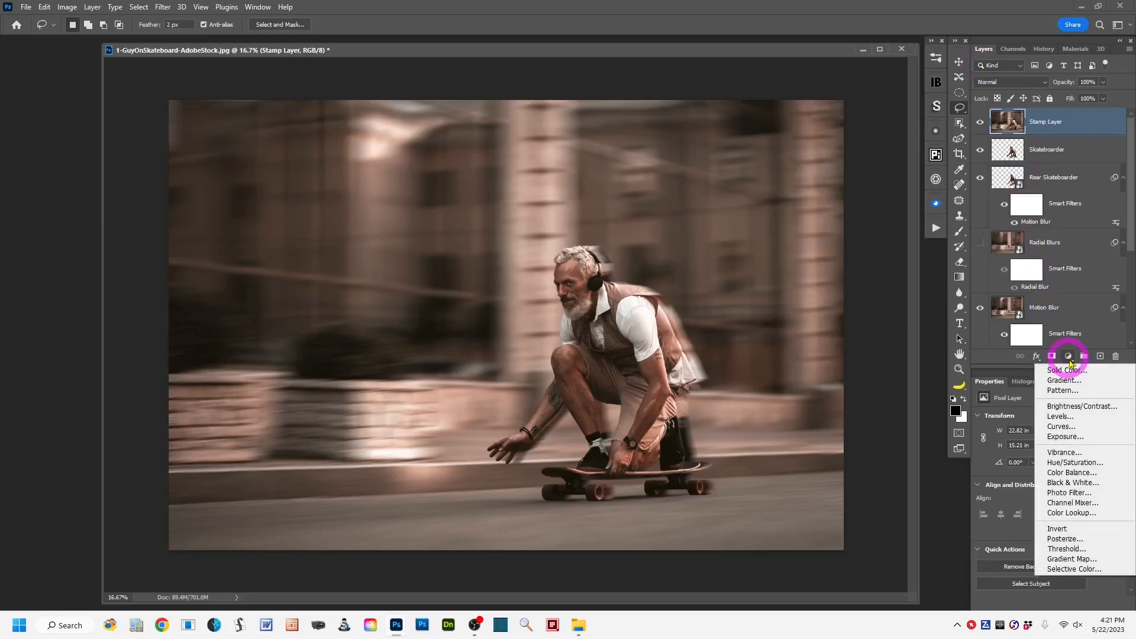
left_click(1107, 408)
left_click(1007, 122)
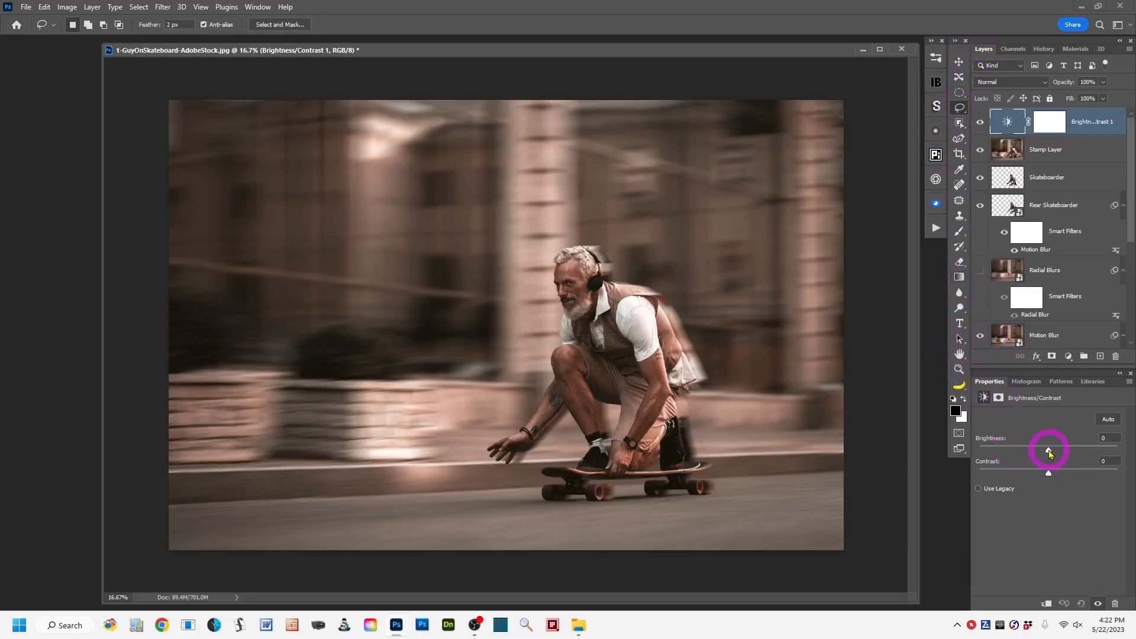
left_click_drag(1049, 452, 1052, 454)
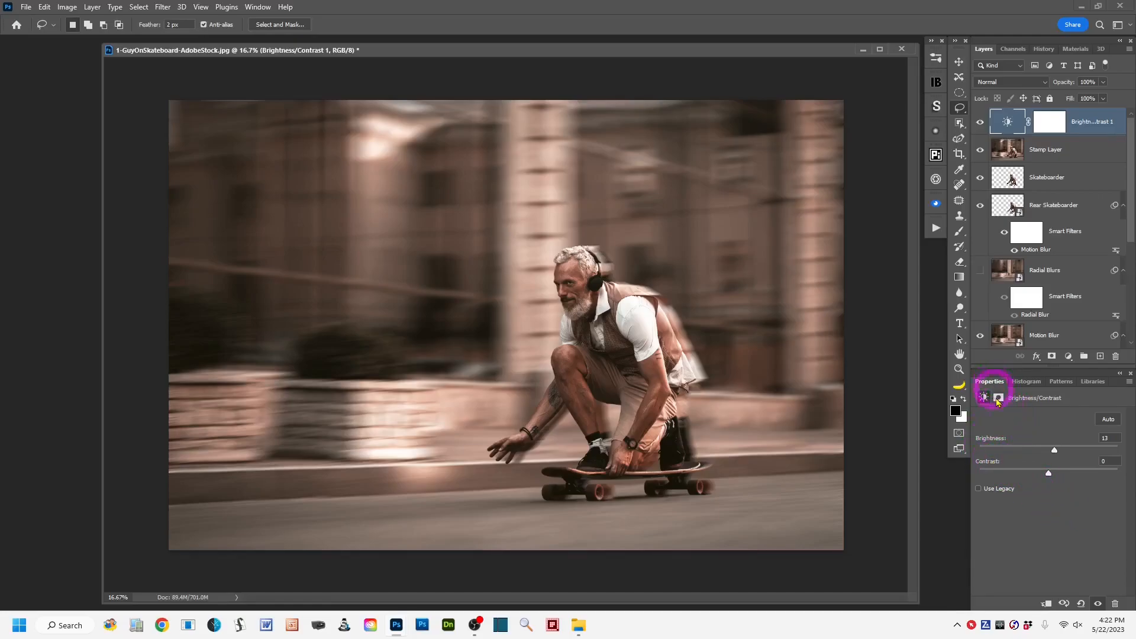
left_click_drag(1050, 477, 1046, 476)
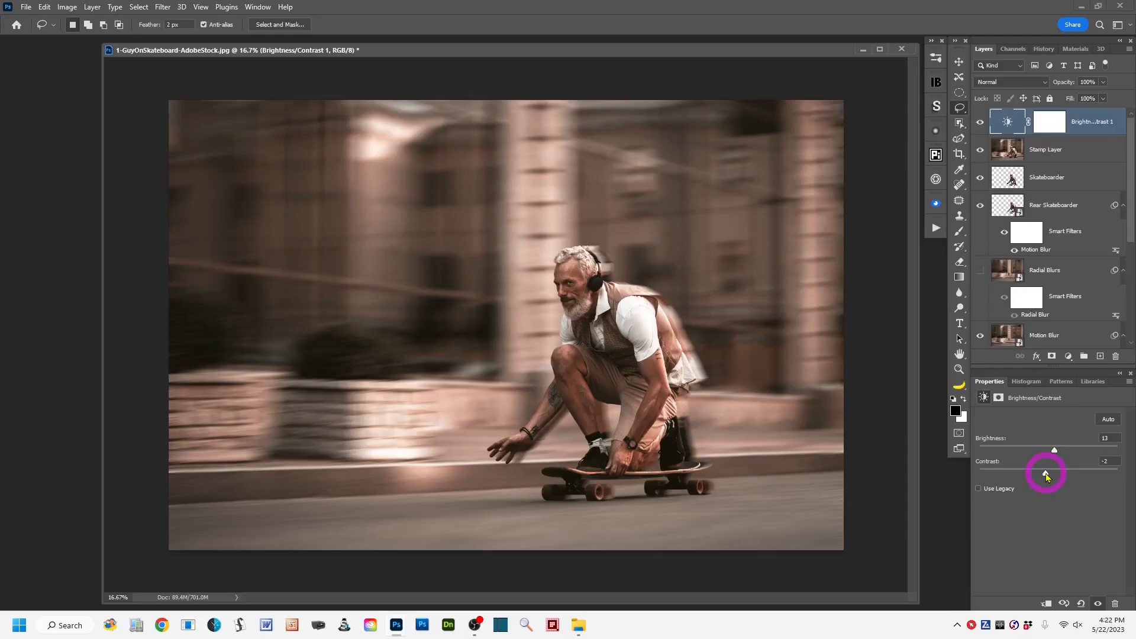